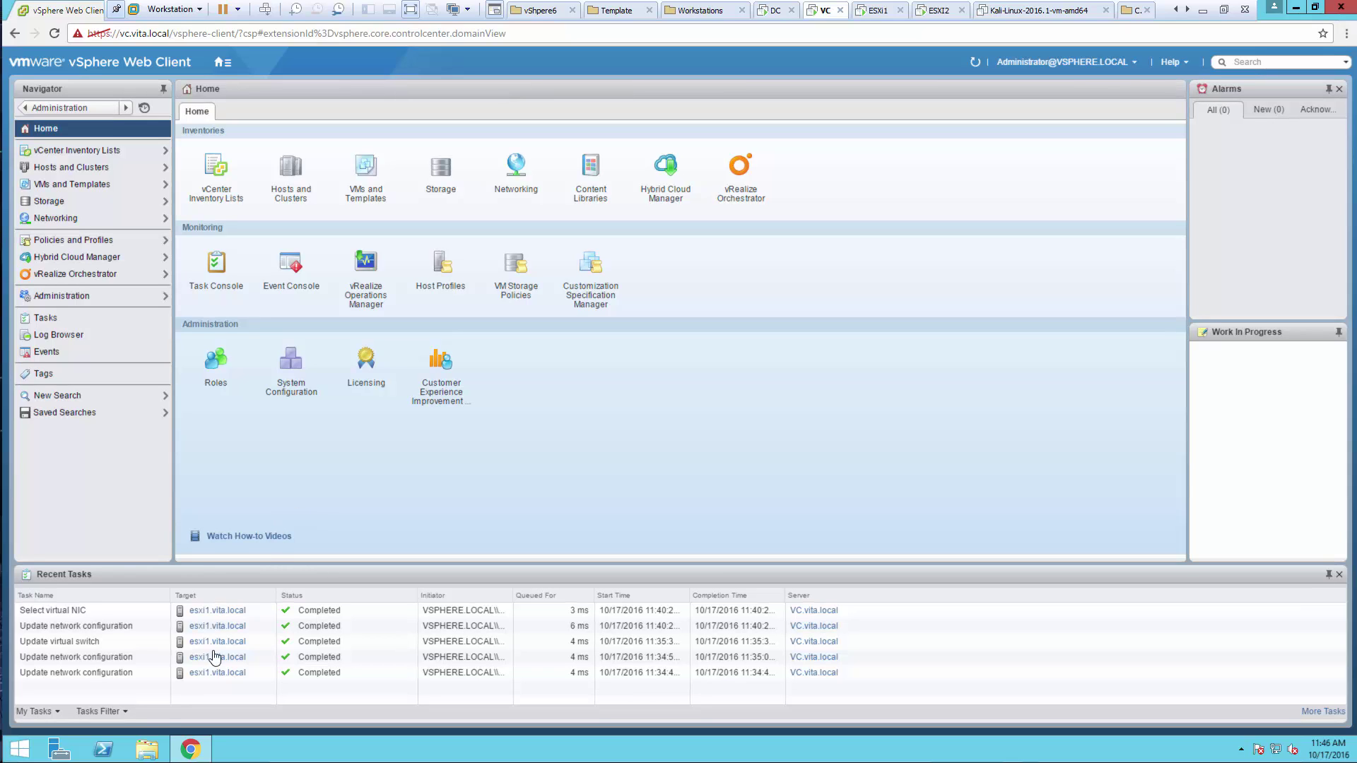
Step: Switch to File Explorer and open the ISO folder inside NFS on Local Disk (C:)
left_click(148, 749)
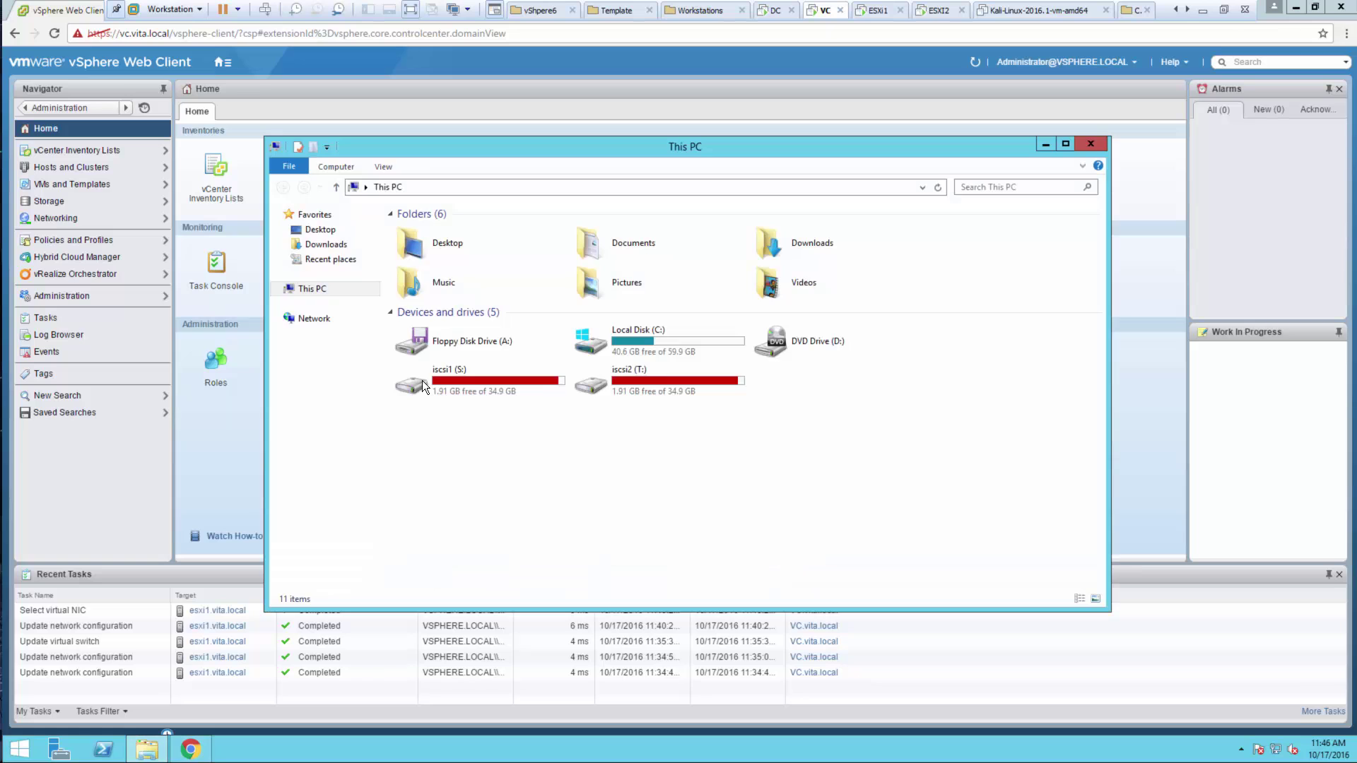
double_click(642, 333)
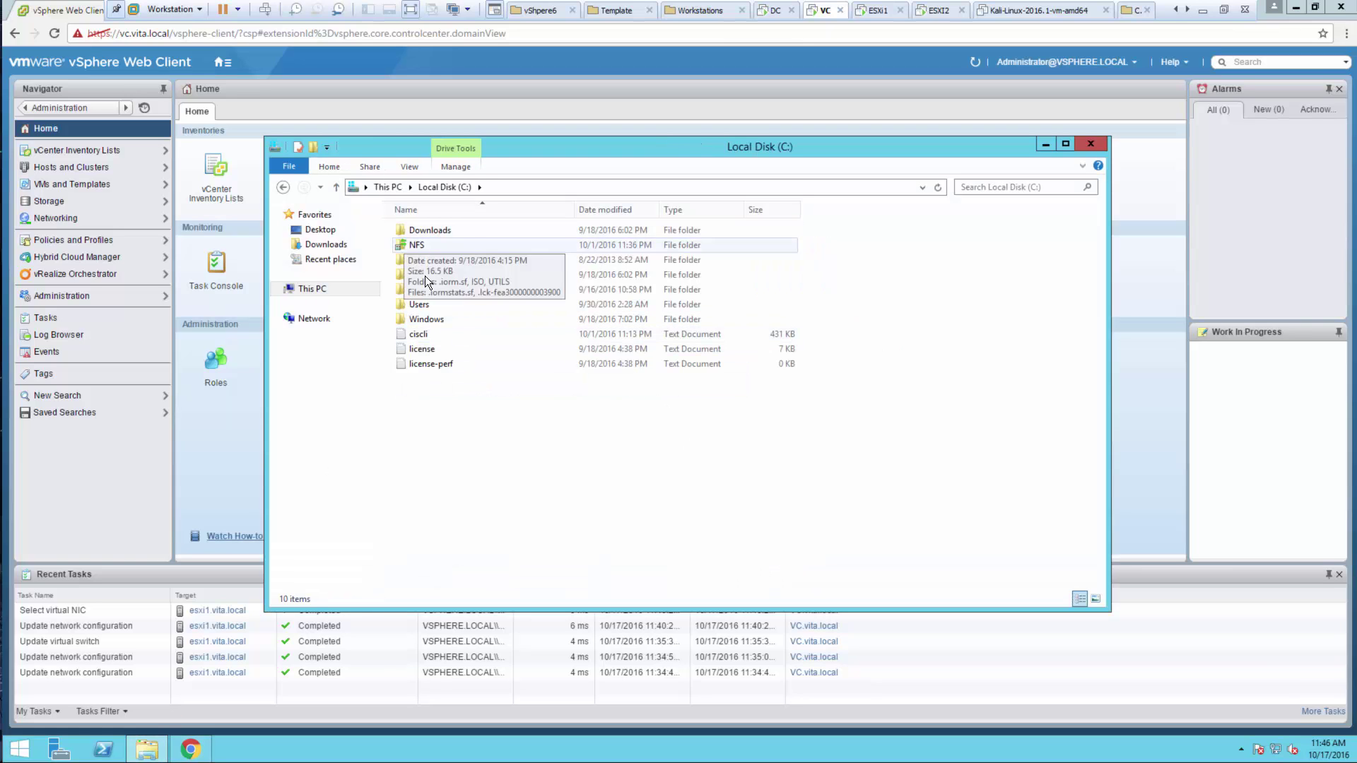
double_click(417, 246)
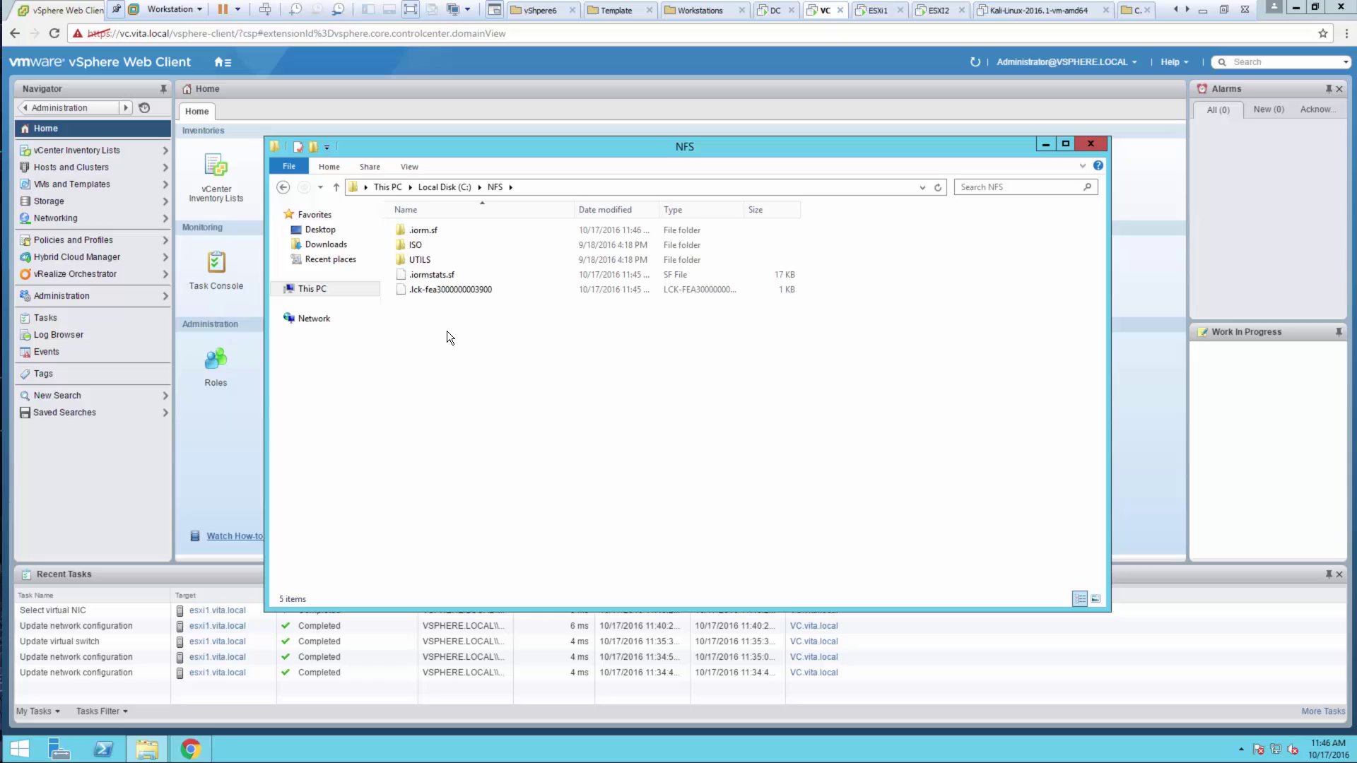
double_click(417, 246)
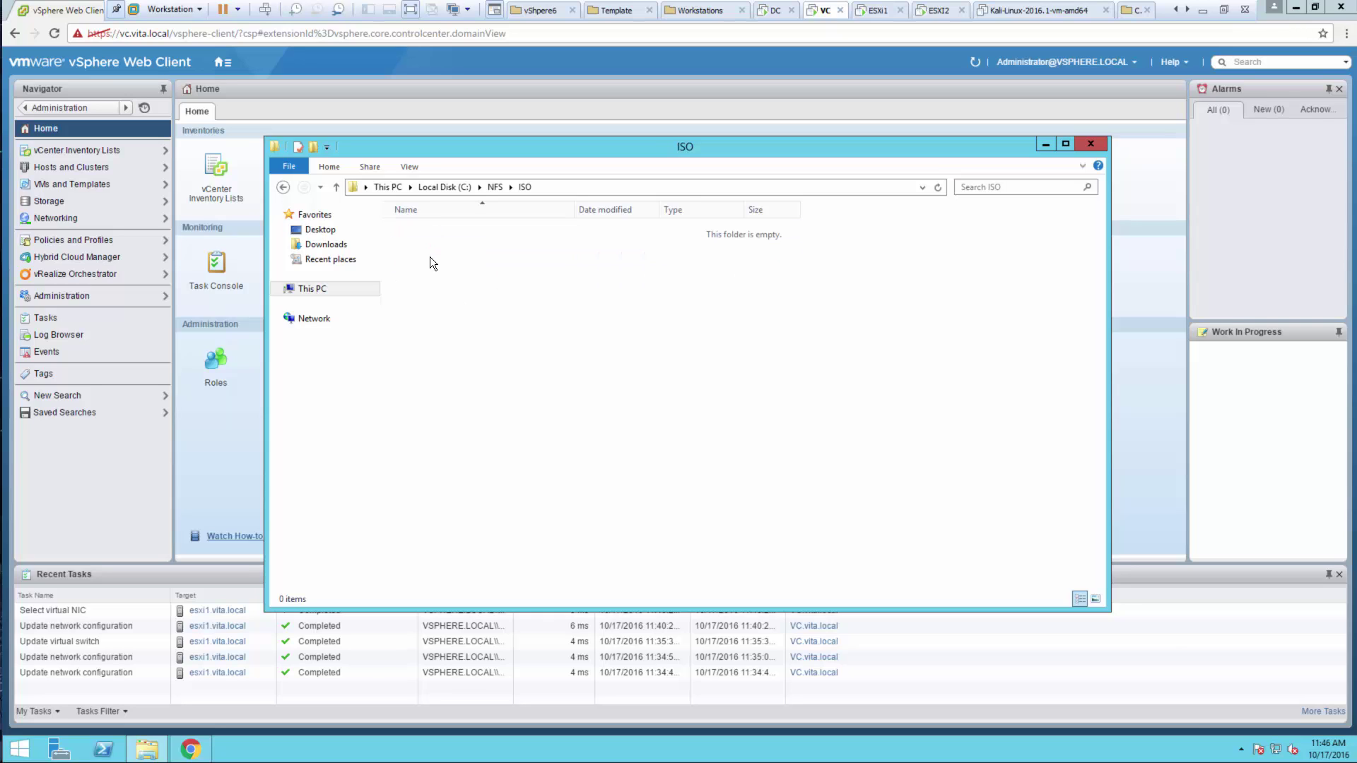
Step: Create a new folder named "Window 7 x86" in the ISO folder and open it
right_click(509, 289)
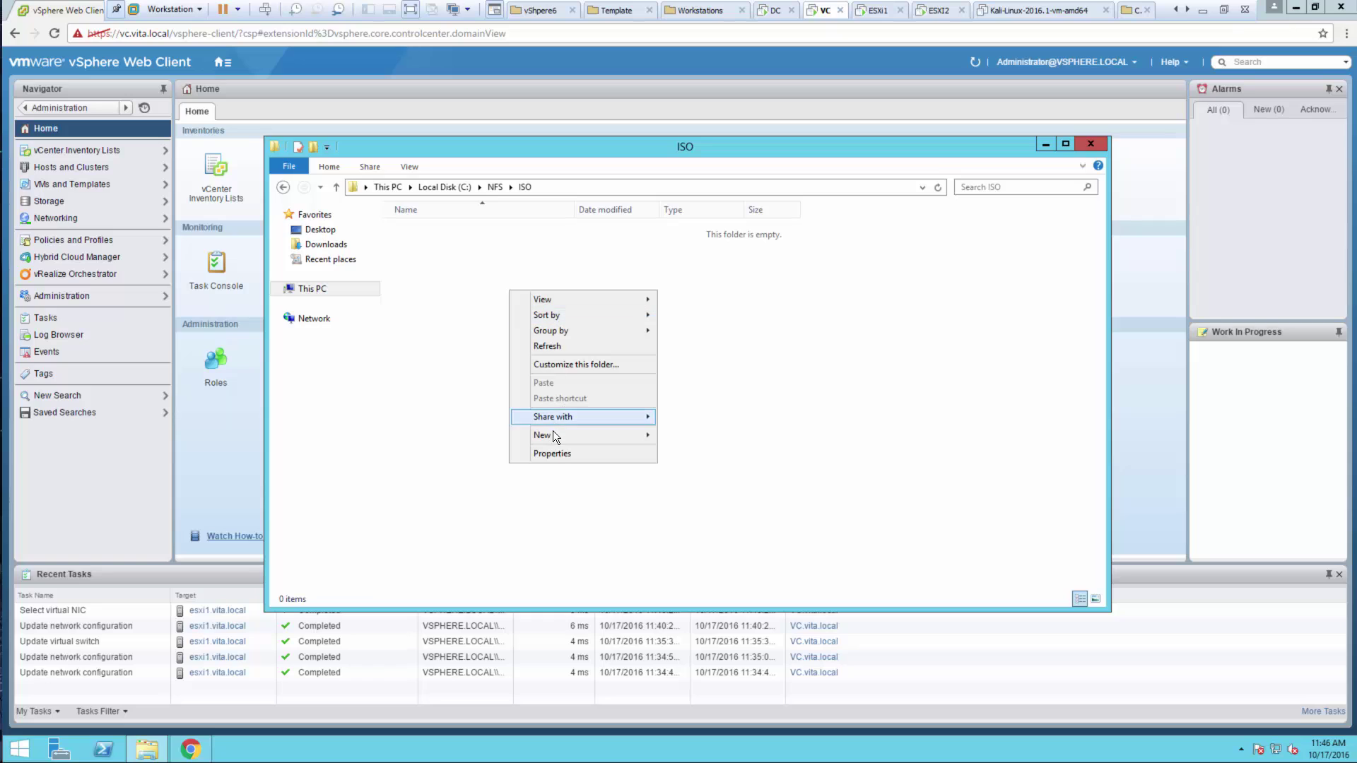
mouse_move(600, 435)
left_click(691, 435)
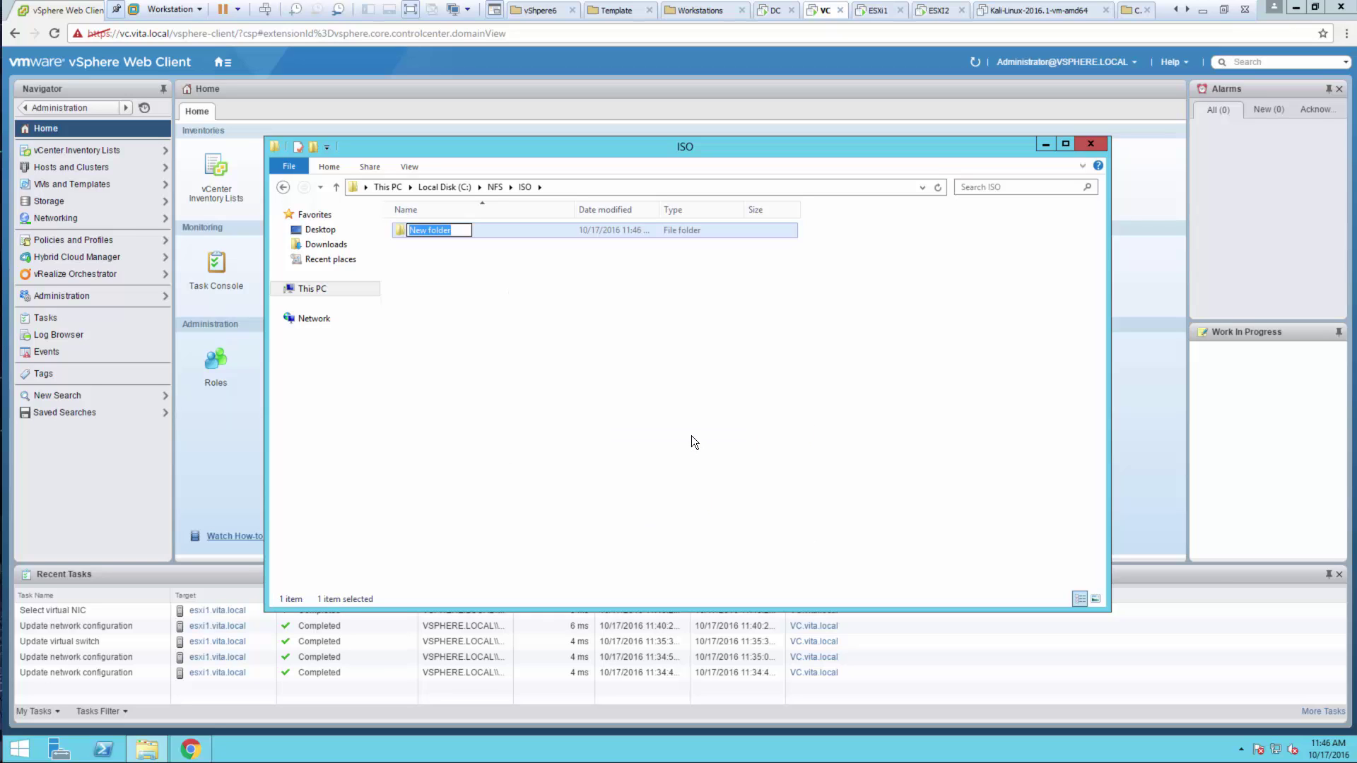
type("wINDOW")
key("BackSpace")
key("BackSpace")
key("BackSpace")
key("BackSpace")
key("BackSpace")
key("BackSpace")
type("Window")
key("BackSpace")
type("7")
key("Return")
key("Return")
Step: Copy en_windows_7_enterprise_with_sp1_x86_dvd_620186.iso from the host into the Window 7 x86 folder, widen the Name column to fit and close File Explorer
right_click(494, 307)
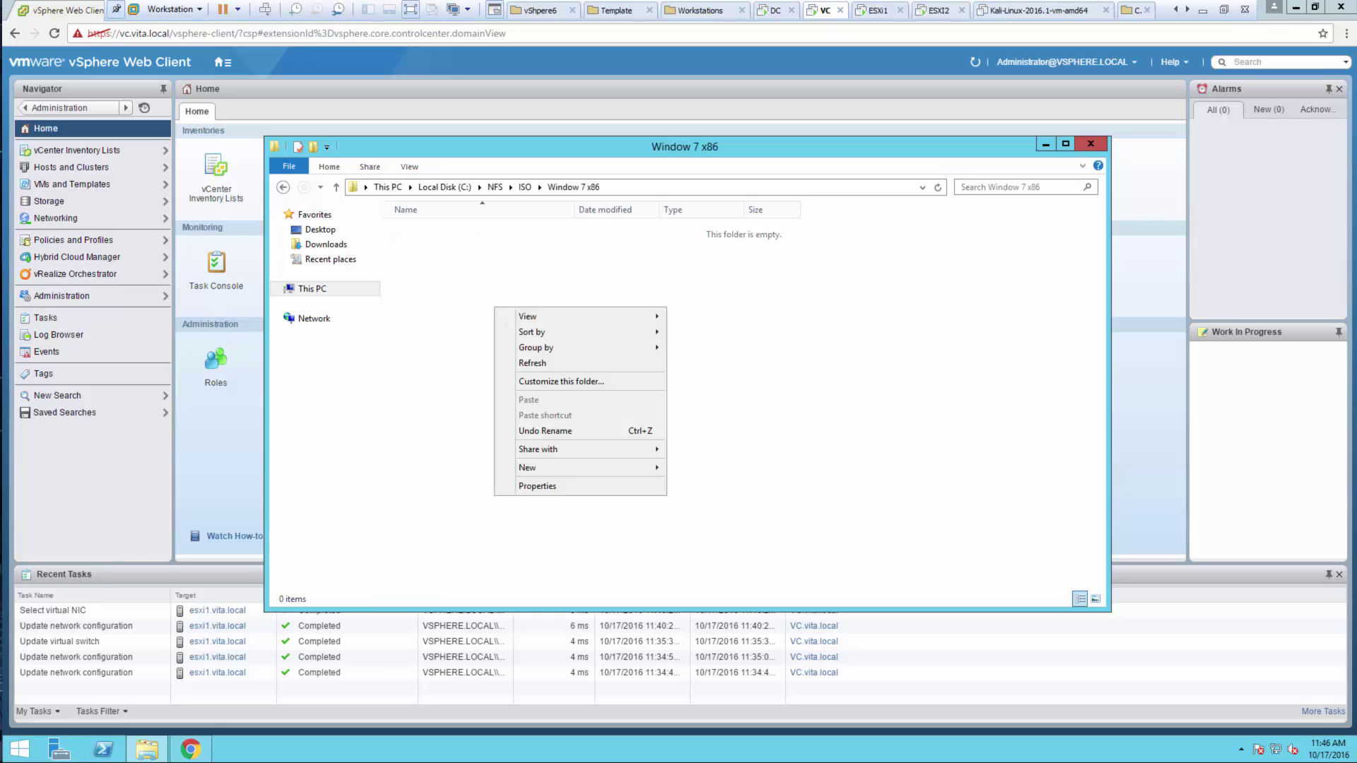
left_click_drag(1, 307, 626, 307)
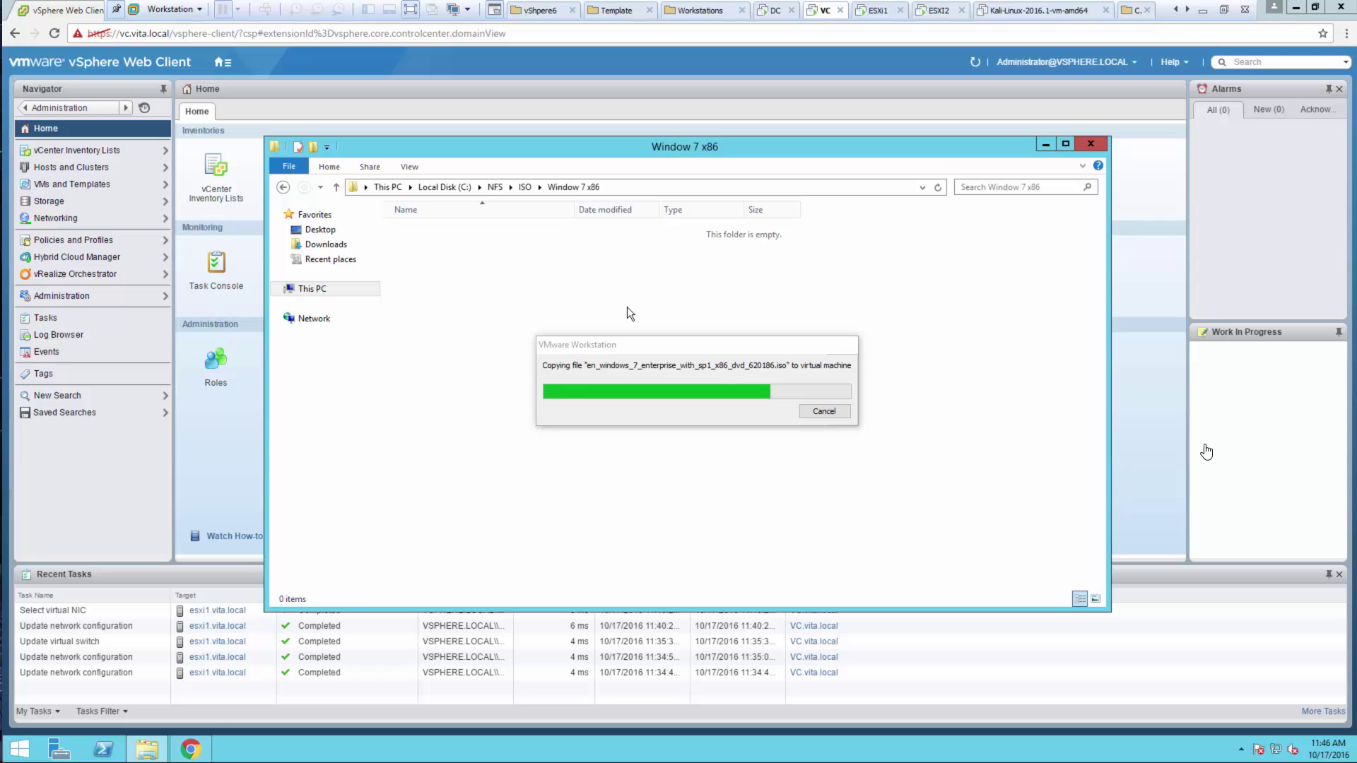
double_click(574, 209)
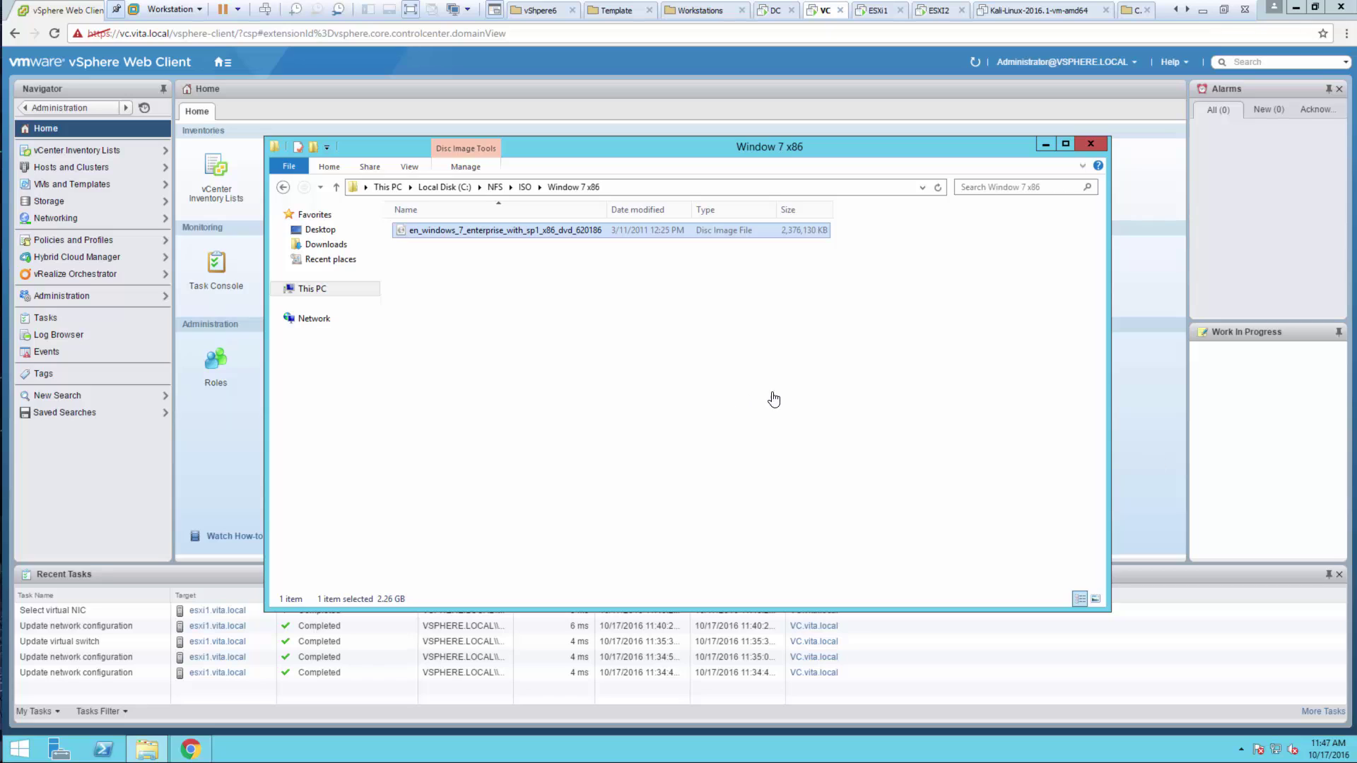
left_click(1092, 145)
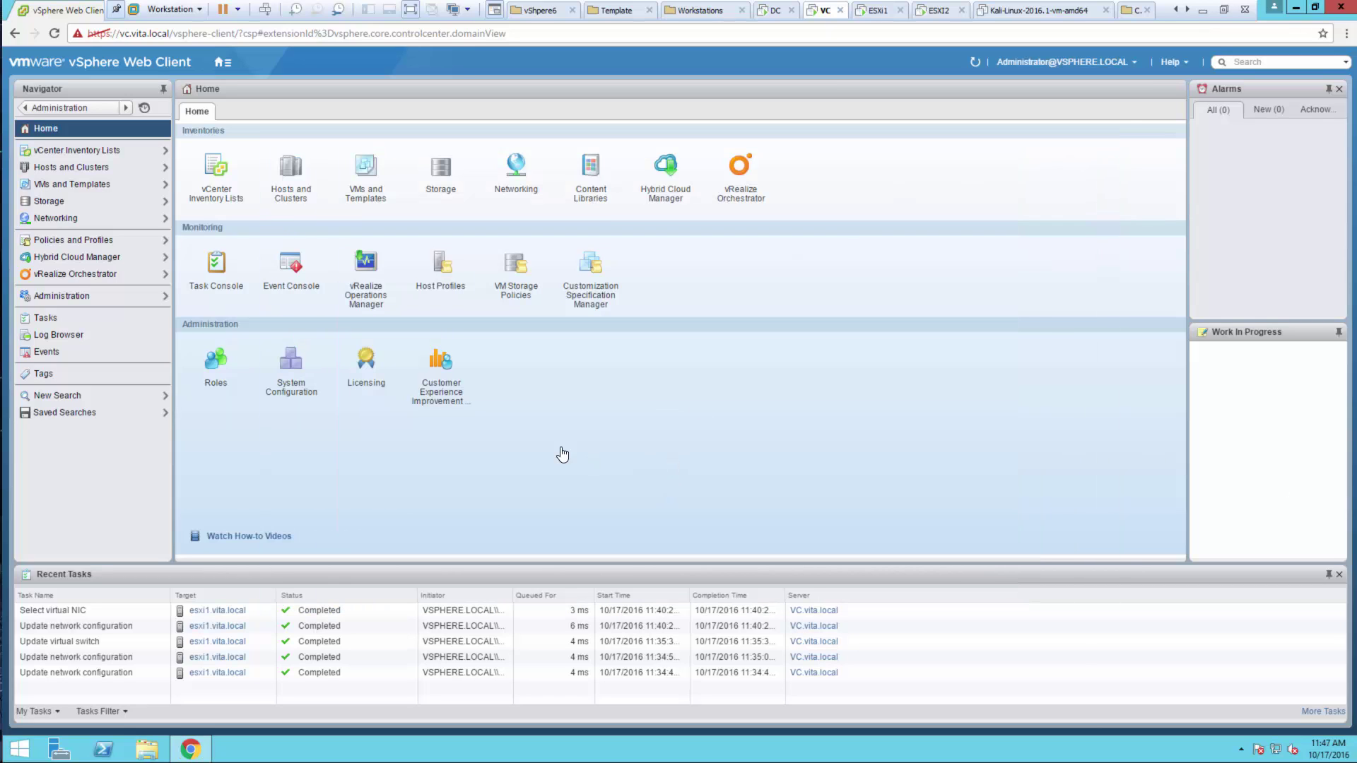
Step: In the VMs and Templates inventory, create a VM and template folder named "Labs" under the Training datacenter
left_click(365, 169)
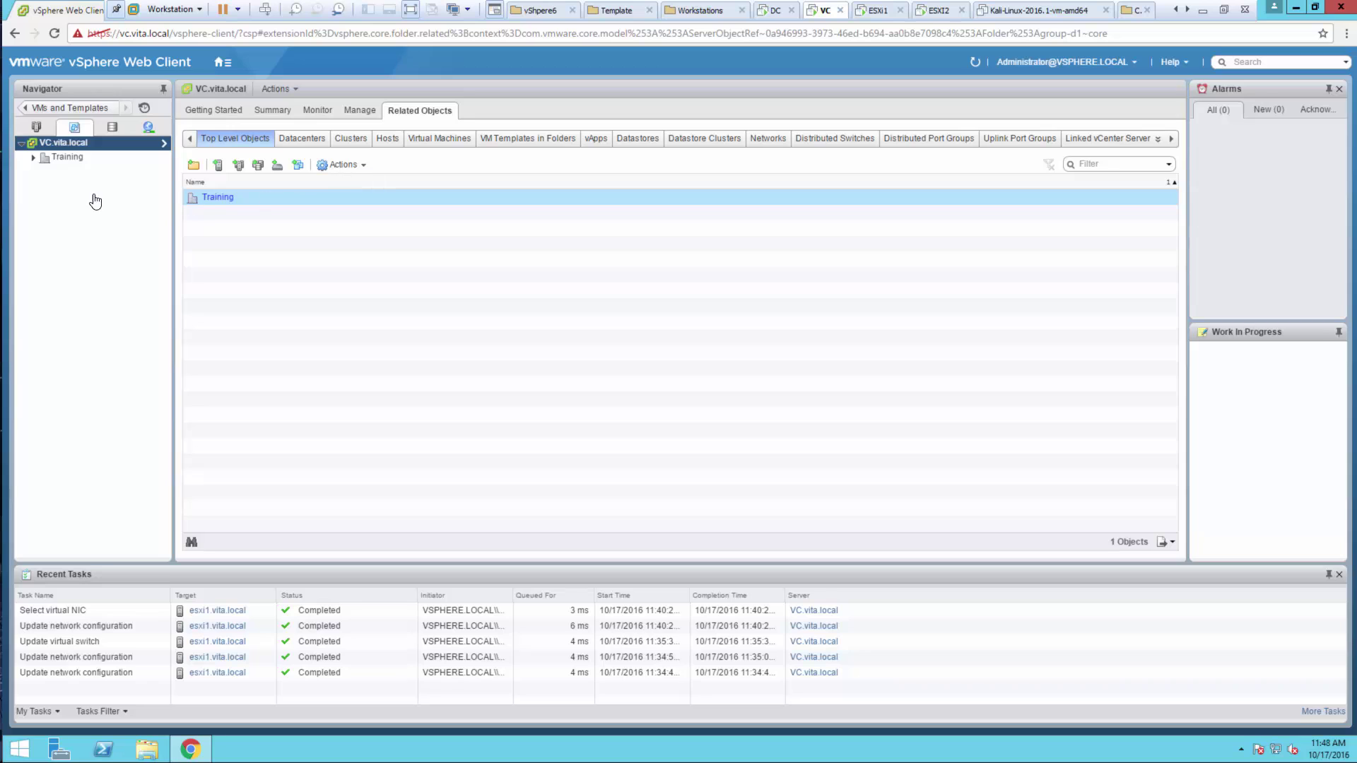
left_click(193, 166)
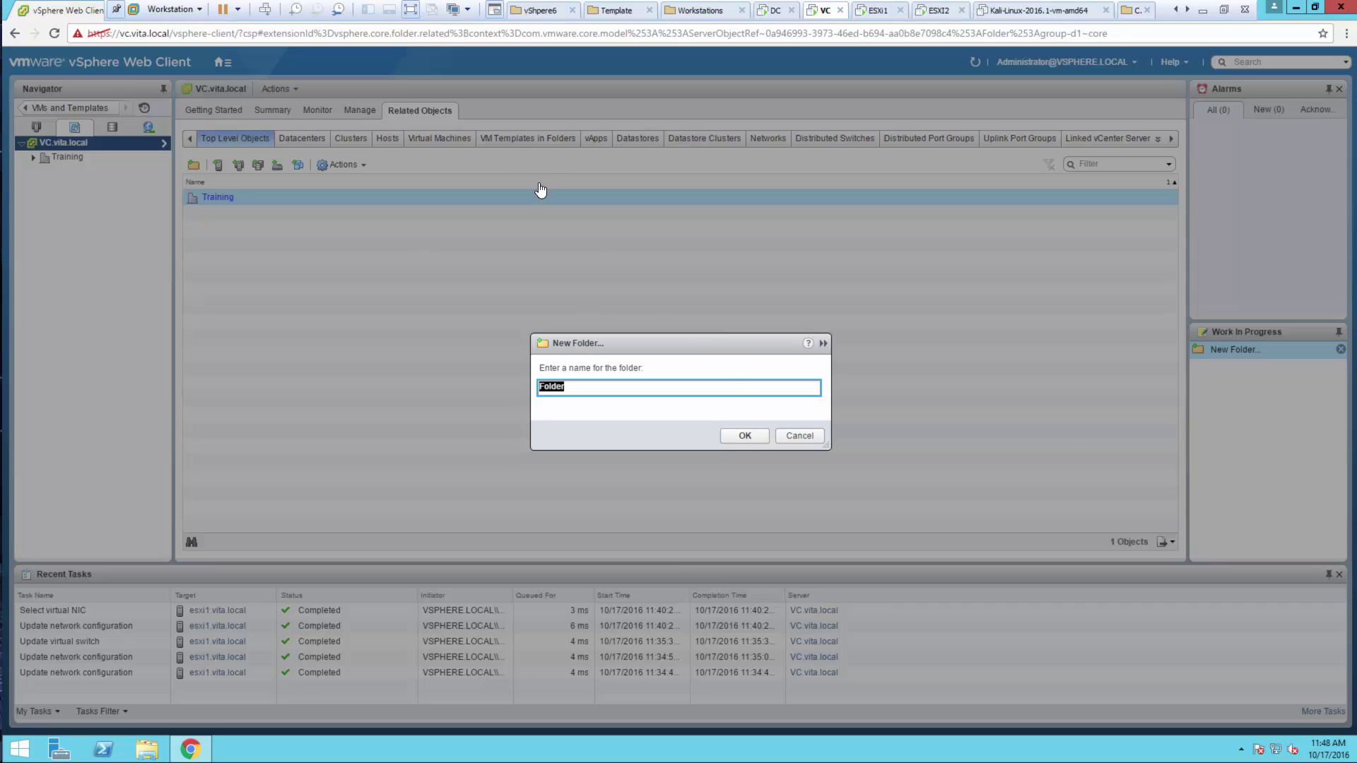
left_click(792, 436)
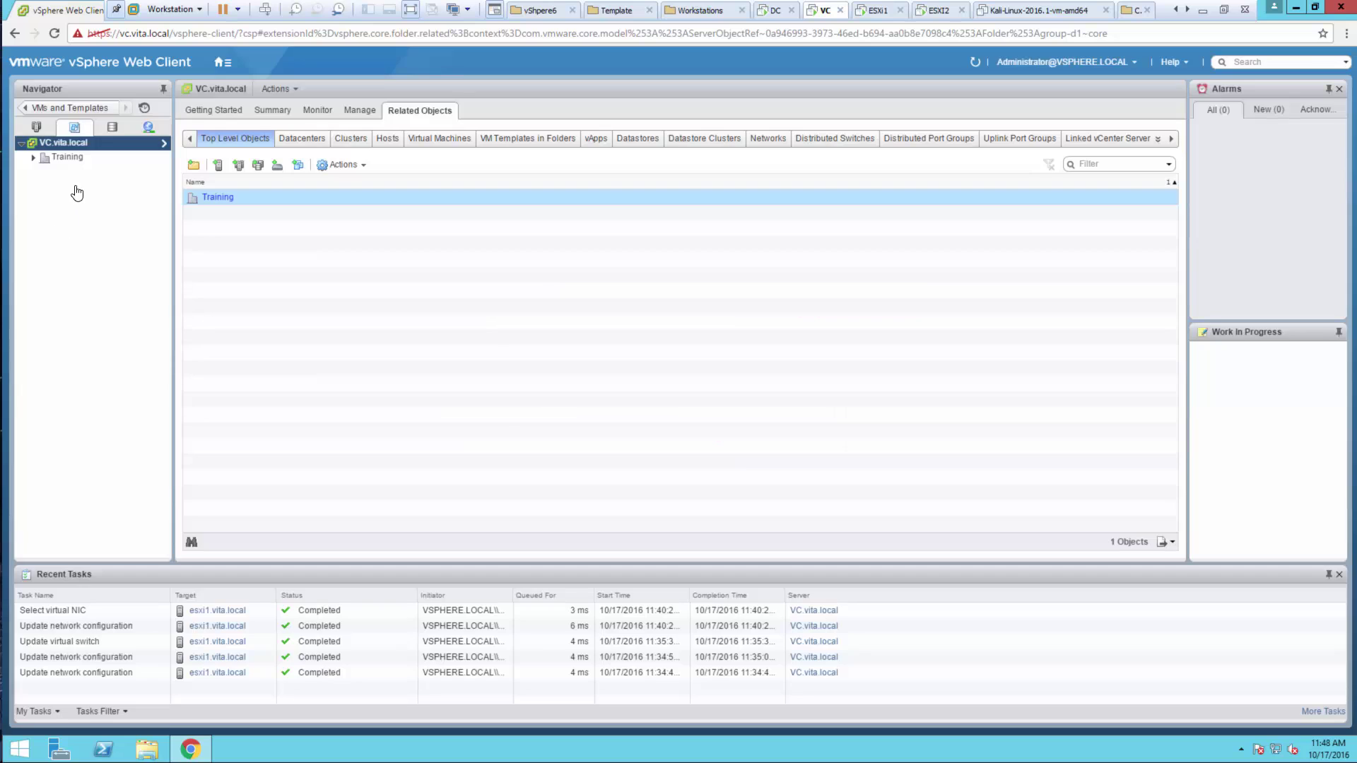
left_click(67, 158)
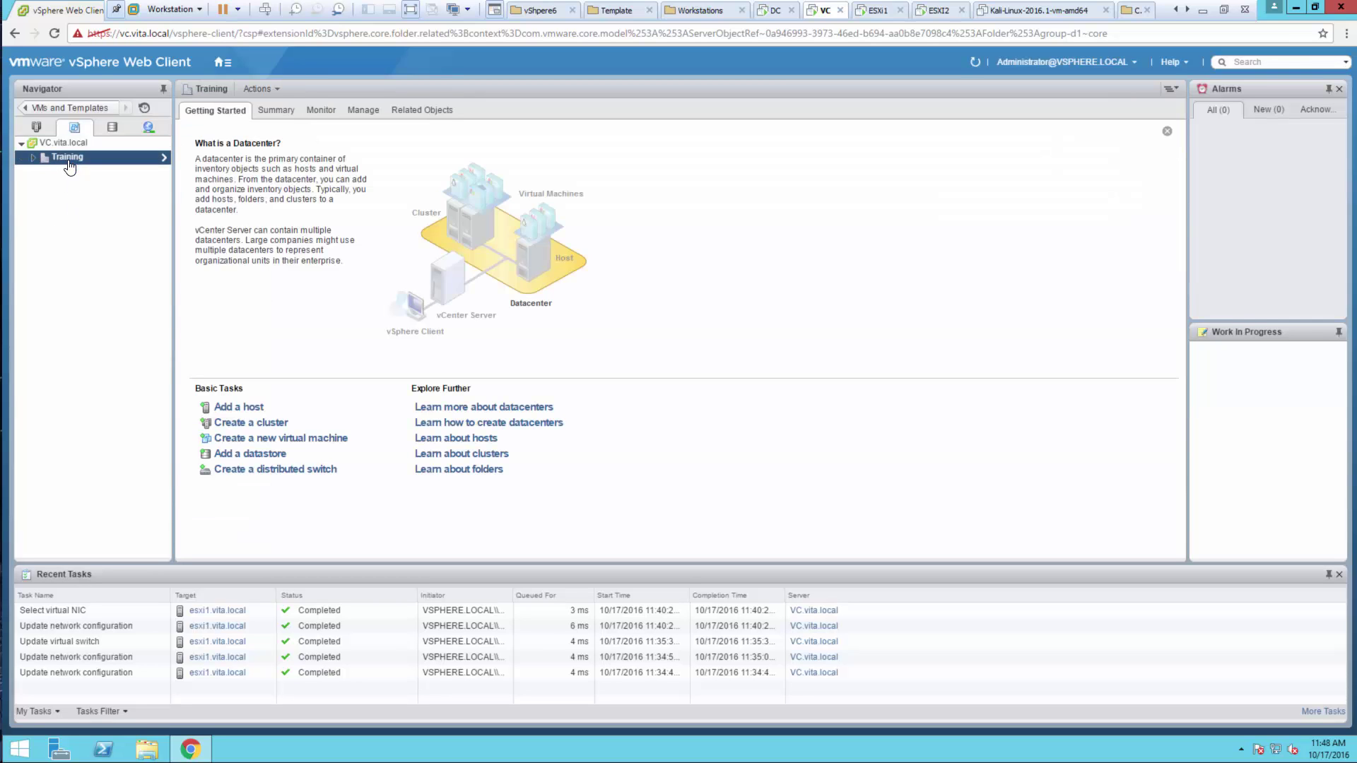
right_click(69, 165)
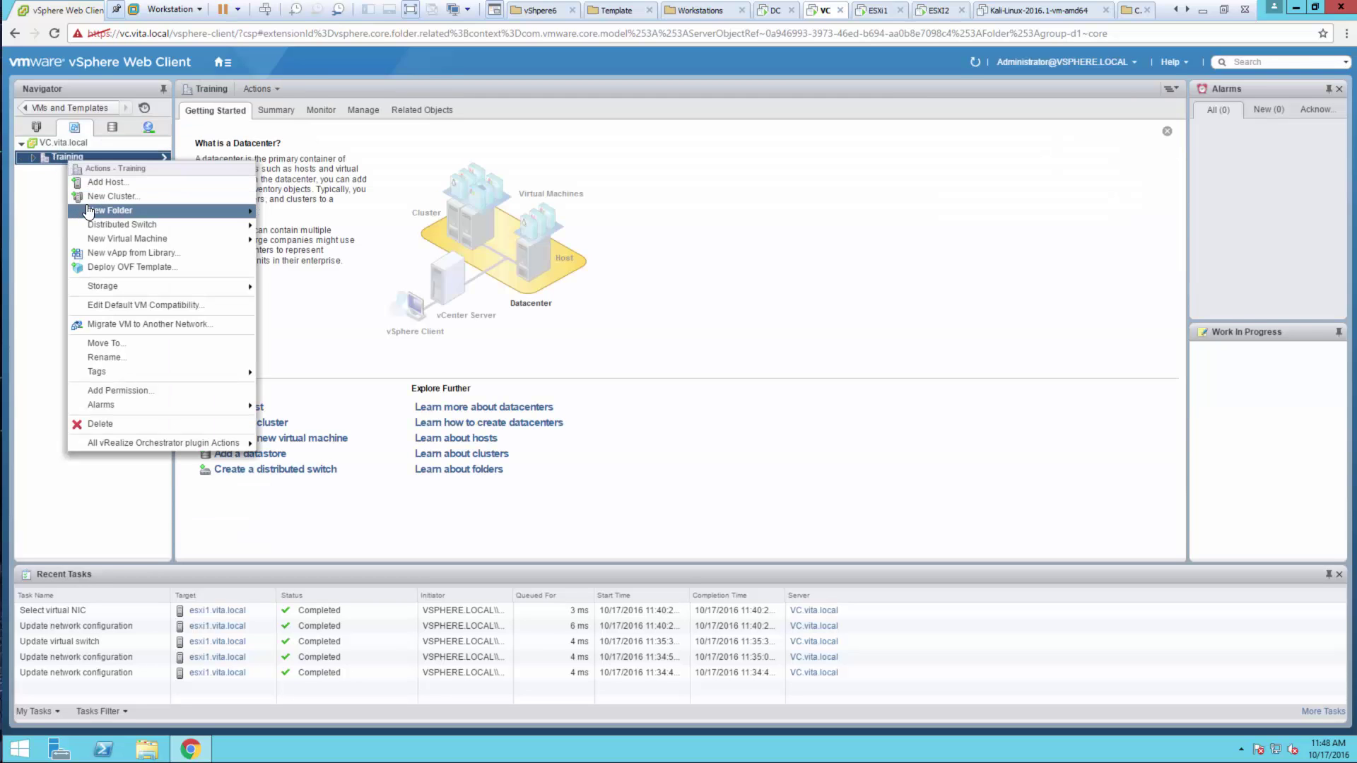
mouse_move(89, 212)
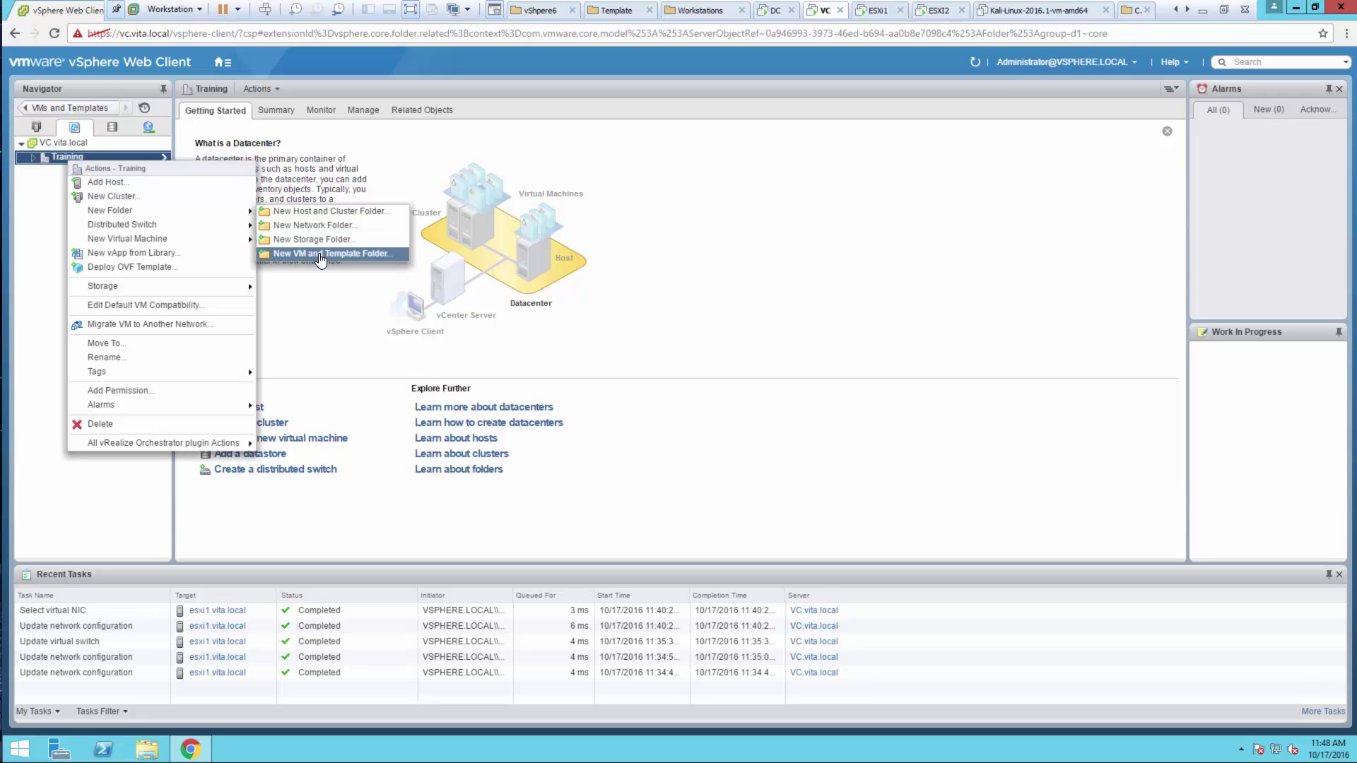
left_click(322, 254)
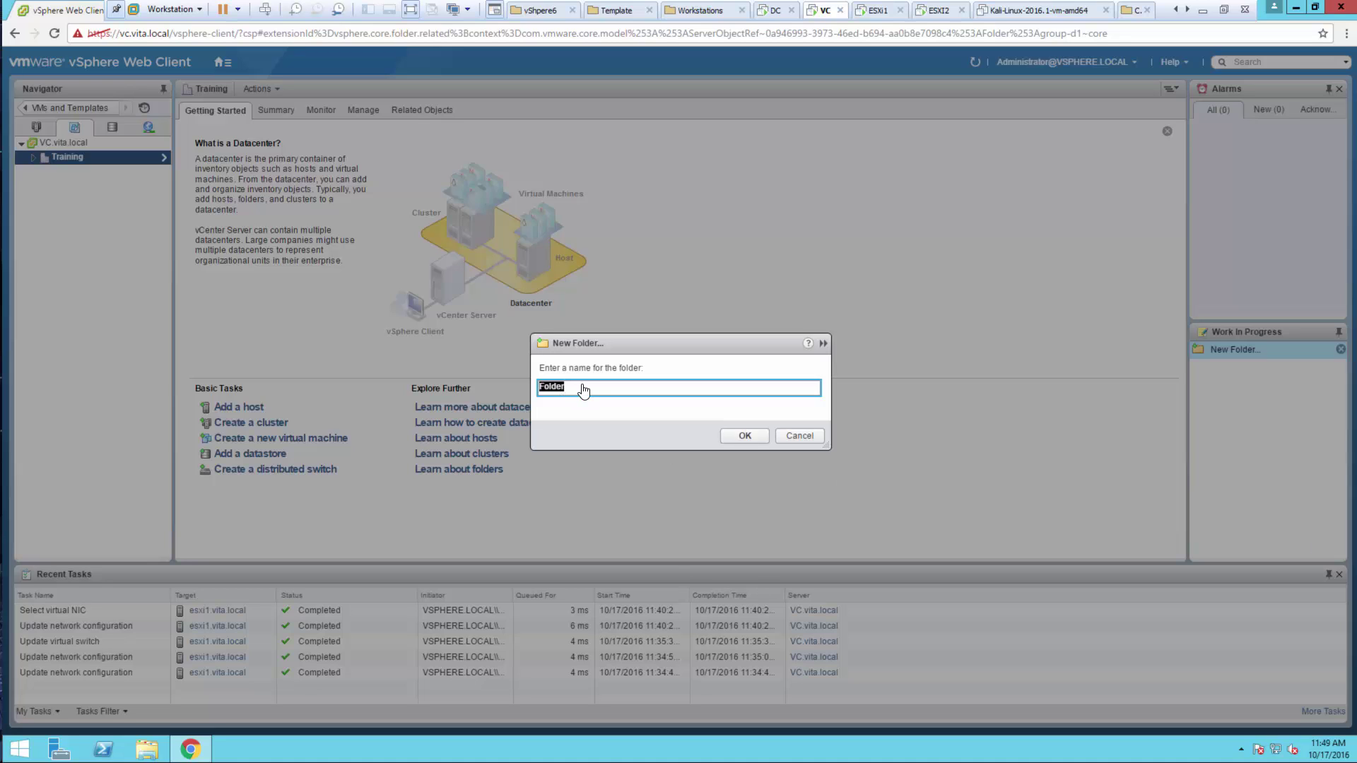
left_click_drag(583, 391, 500, 397)
type("Labs")
left_click(722, 437)
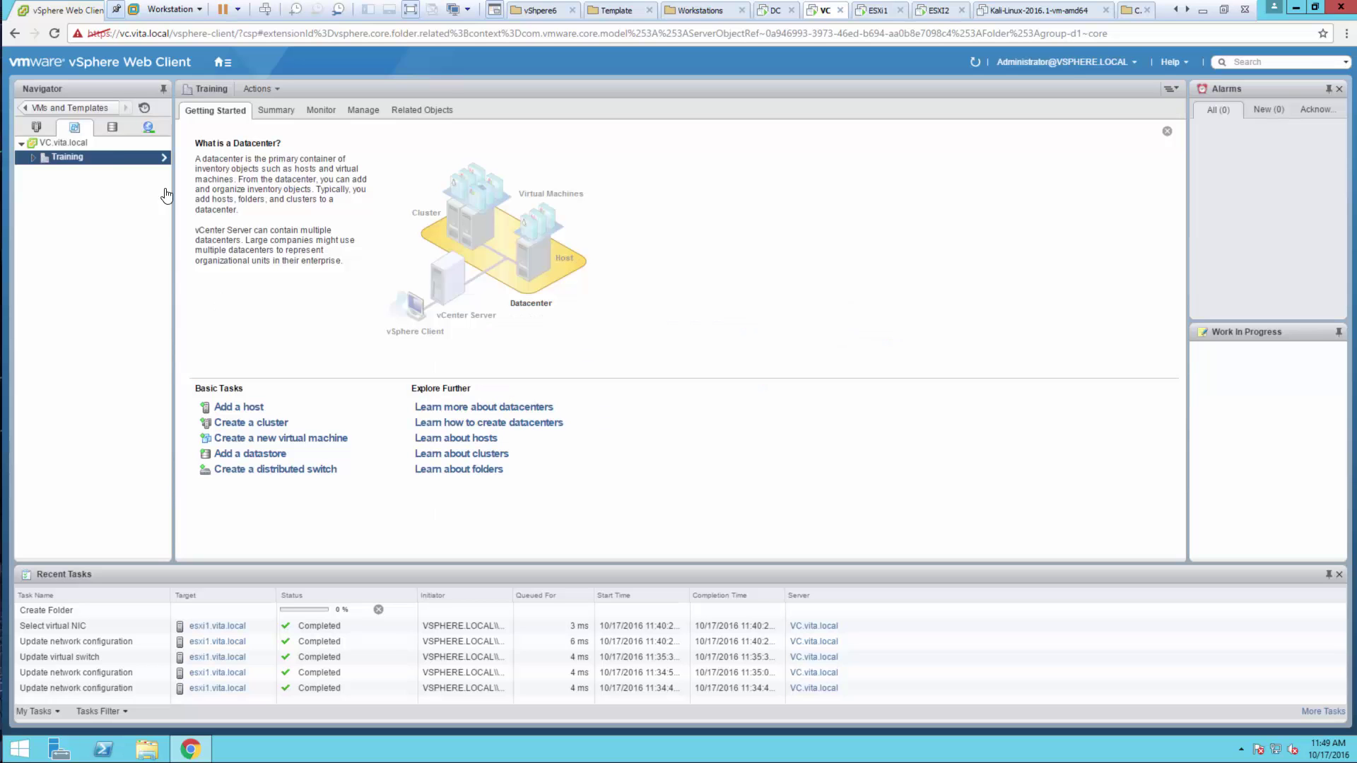
Step: Create a second VM and template folder named "Servers" under the Training datacenter
right_click(88, 163)
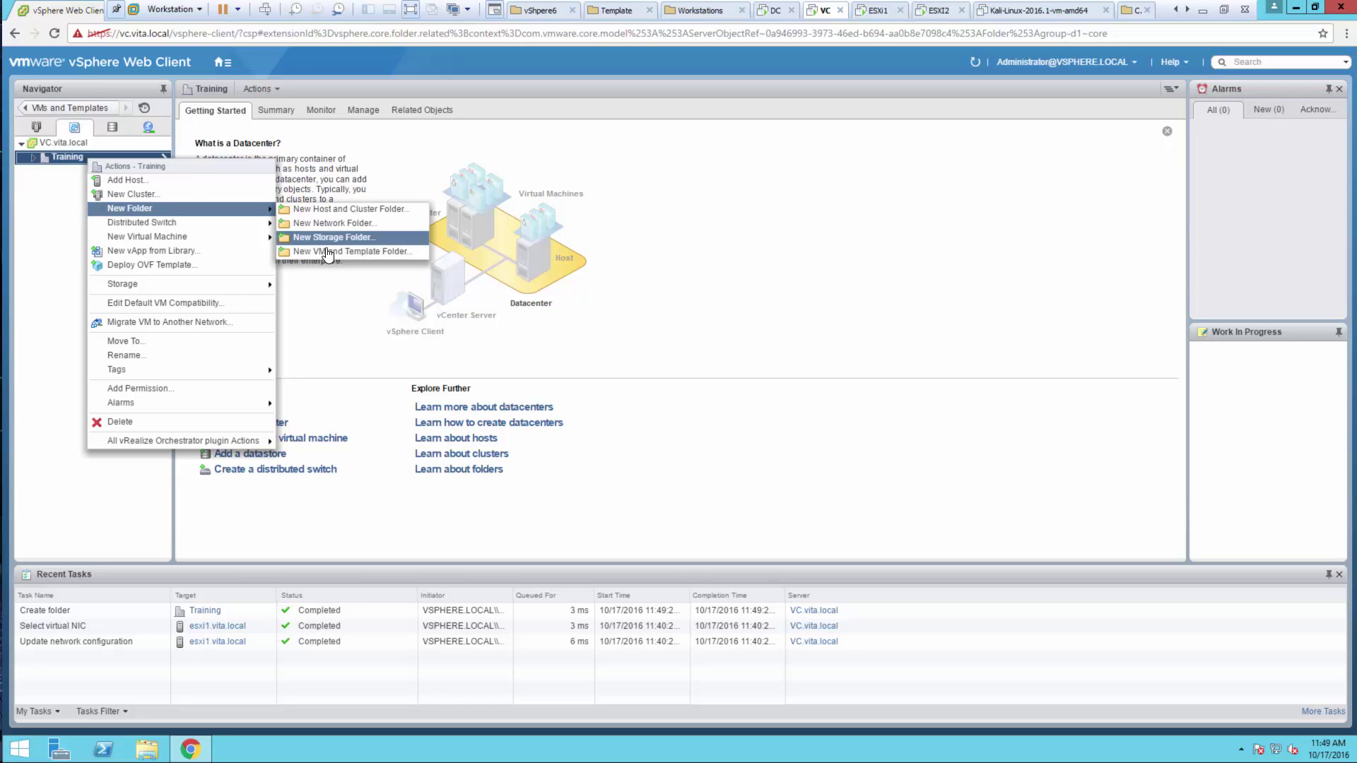
left_click(326, 252)
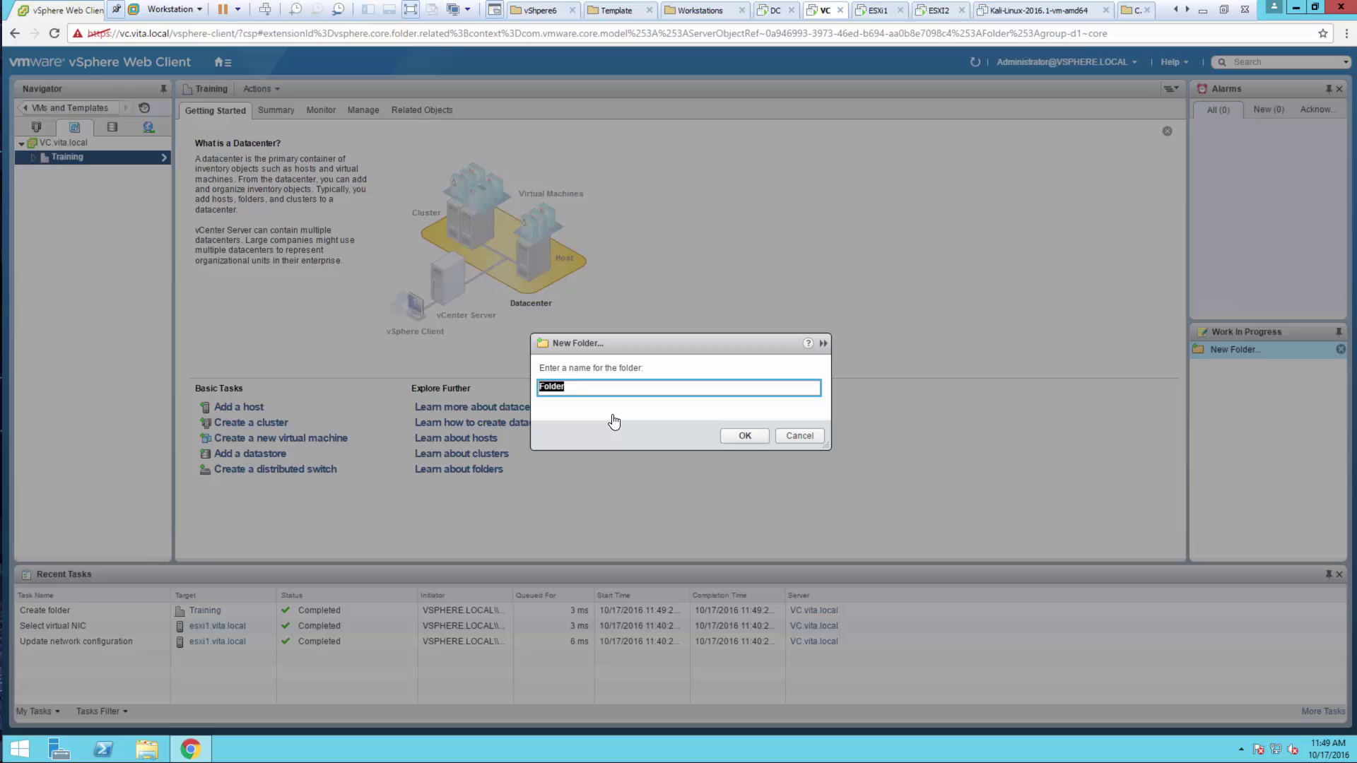
type("Servers")
left_click(737, 438)
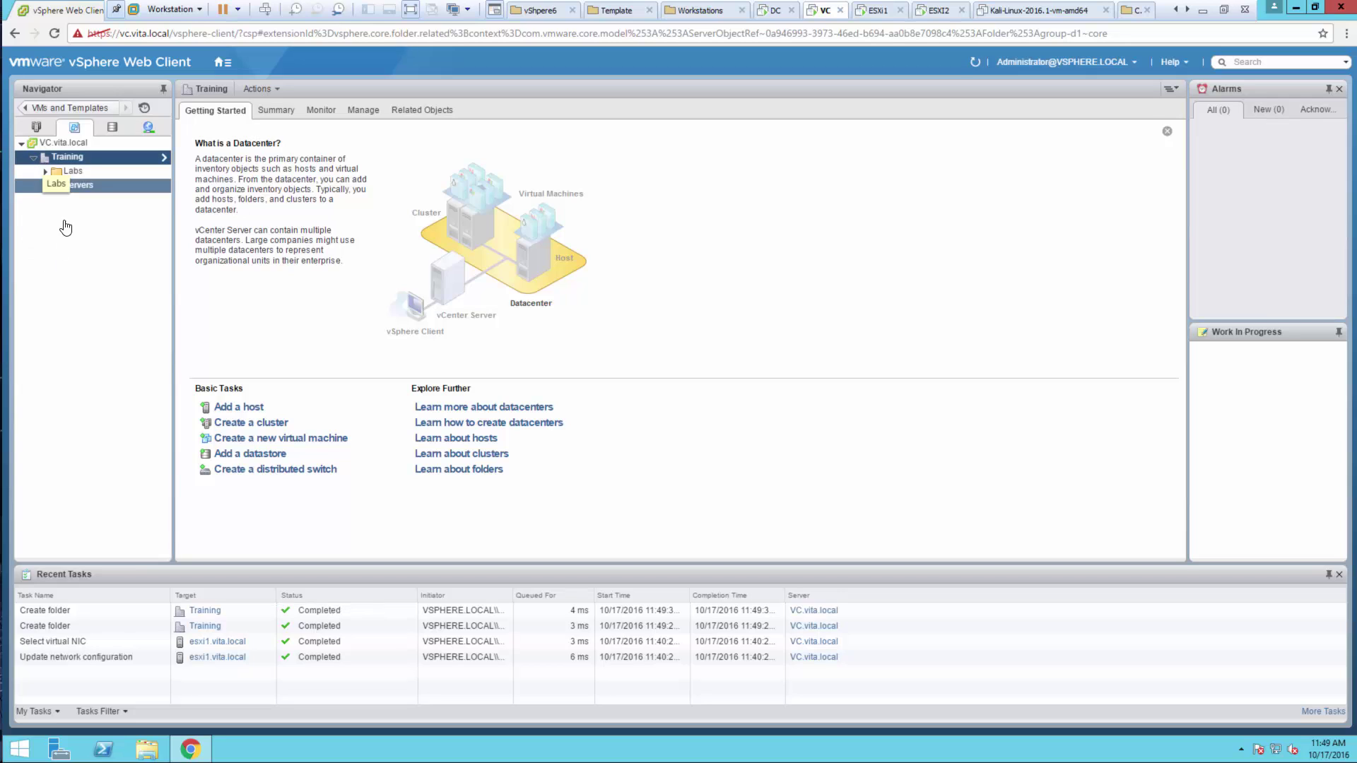
right_click(93, 159)
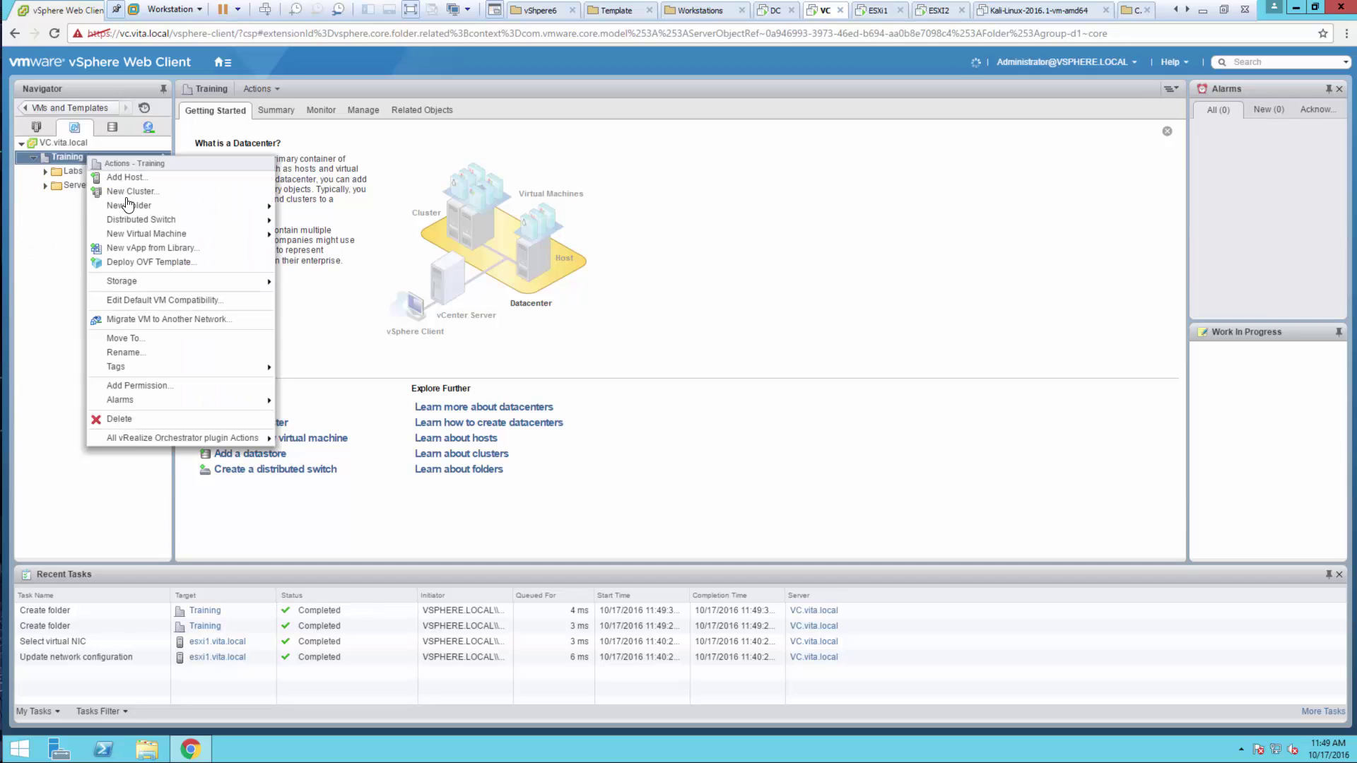
mouse_move(129, 207)
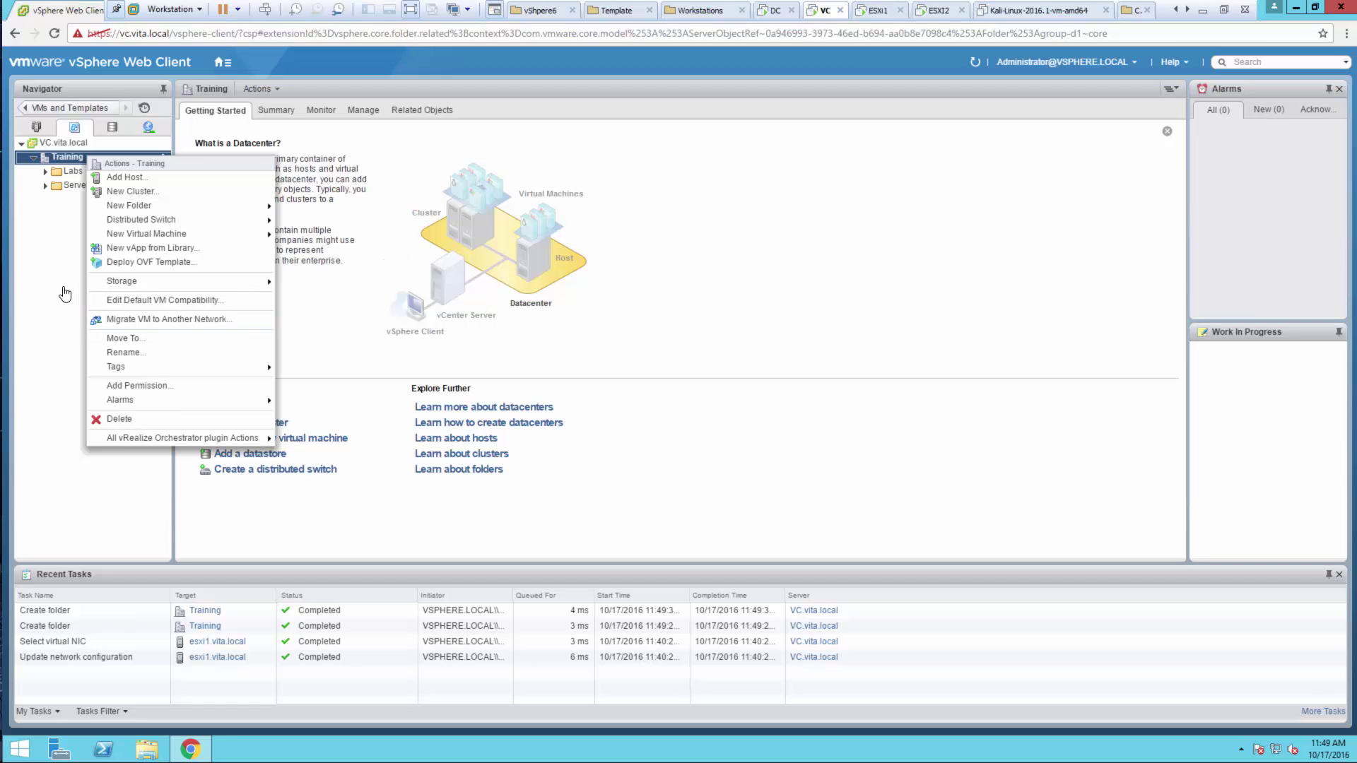
left_click(198, 300)
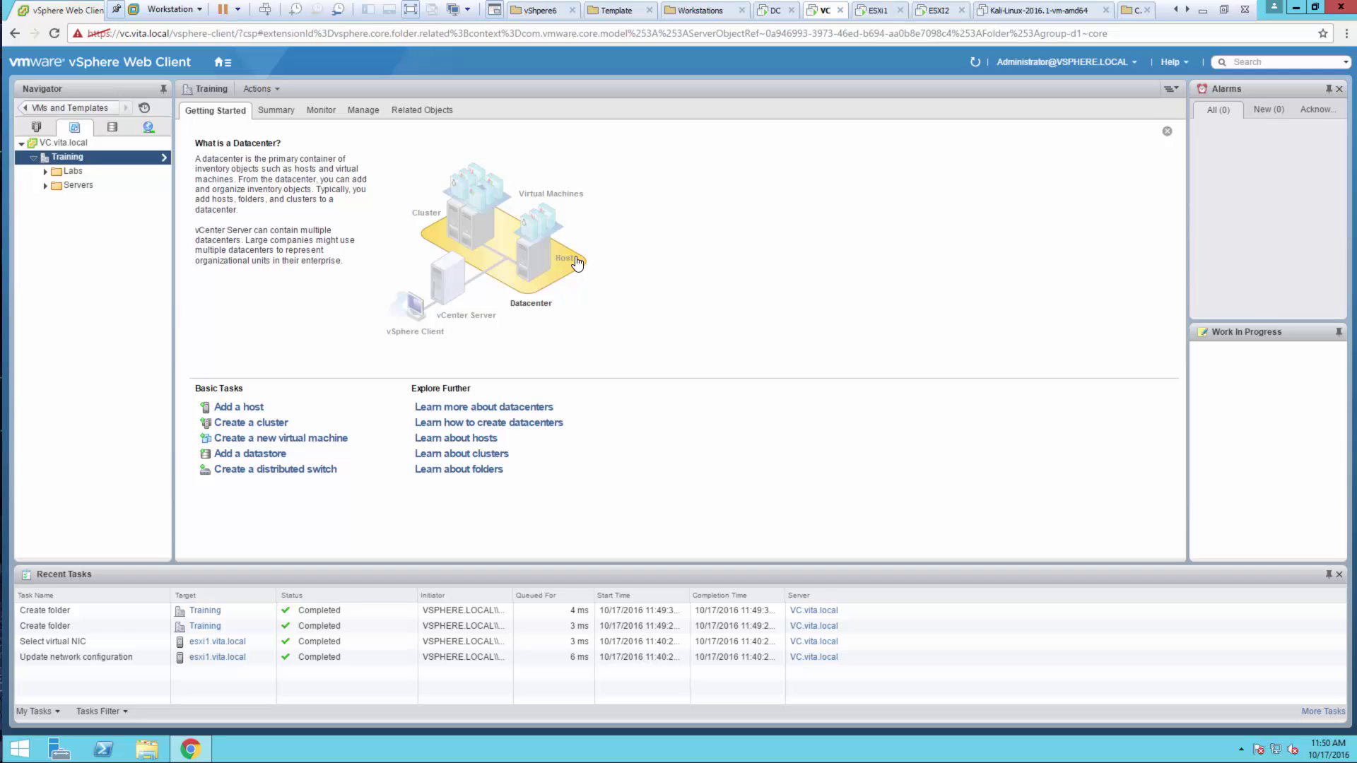
Step: Go to the Hosts and Clusters inventory and show the Getting Started page of host esxi1.vita.local
left_click(38, 128)
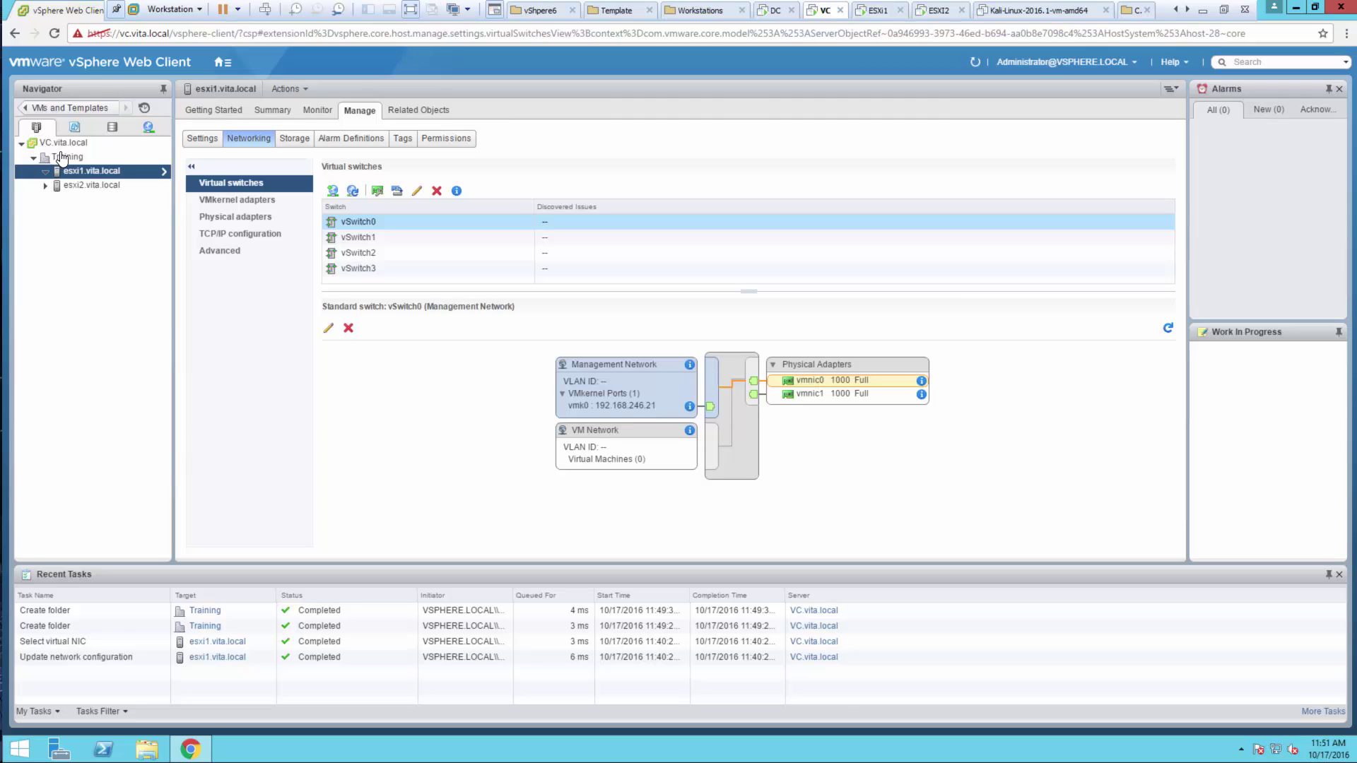
left_click(69, 110)
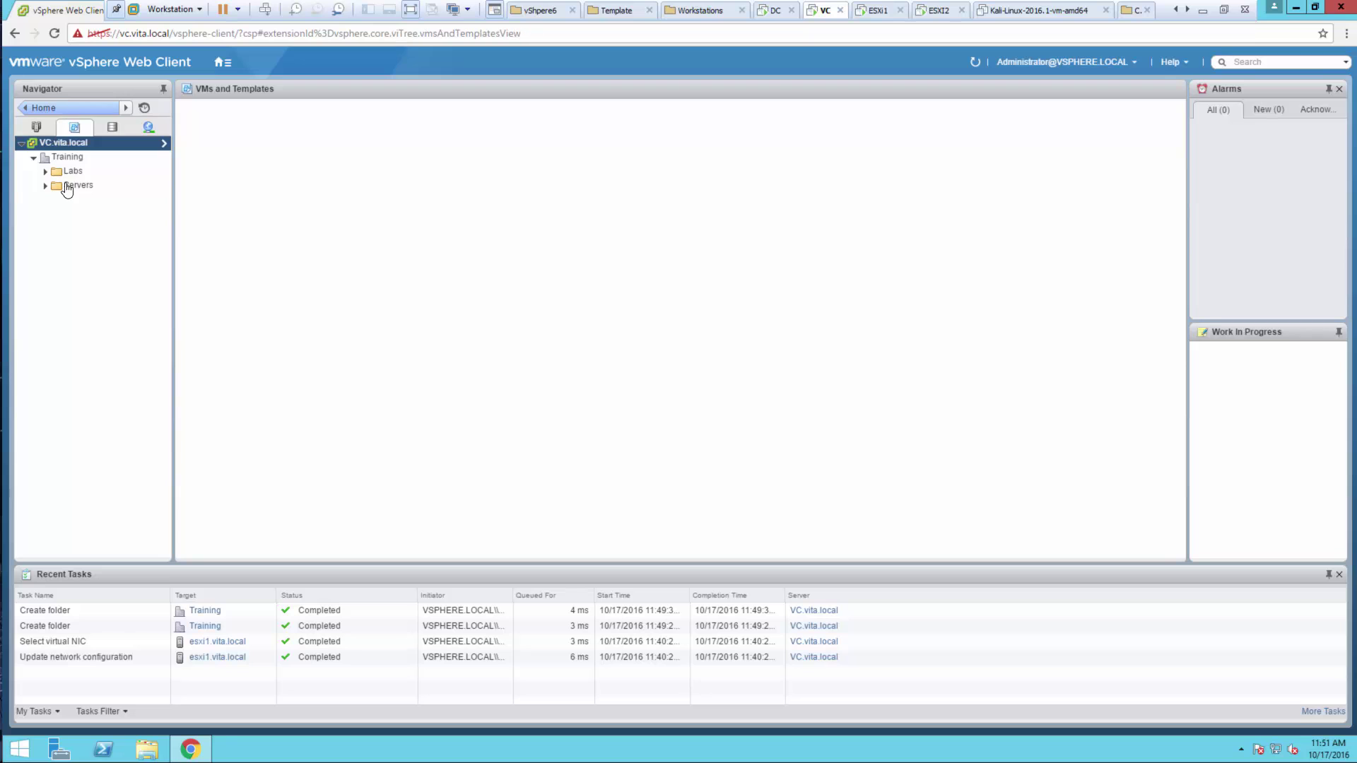
left_click(45, 110)
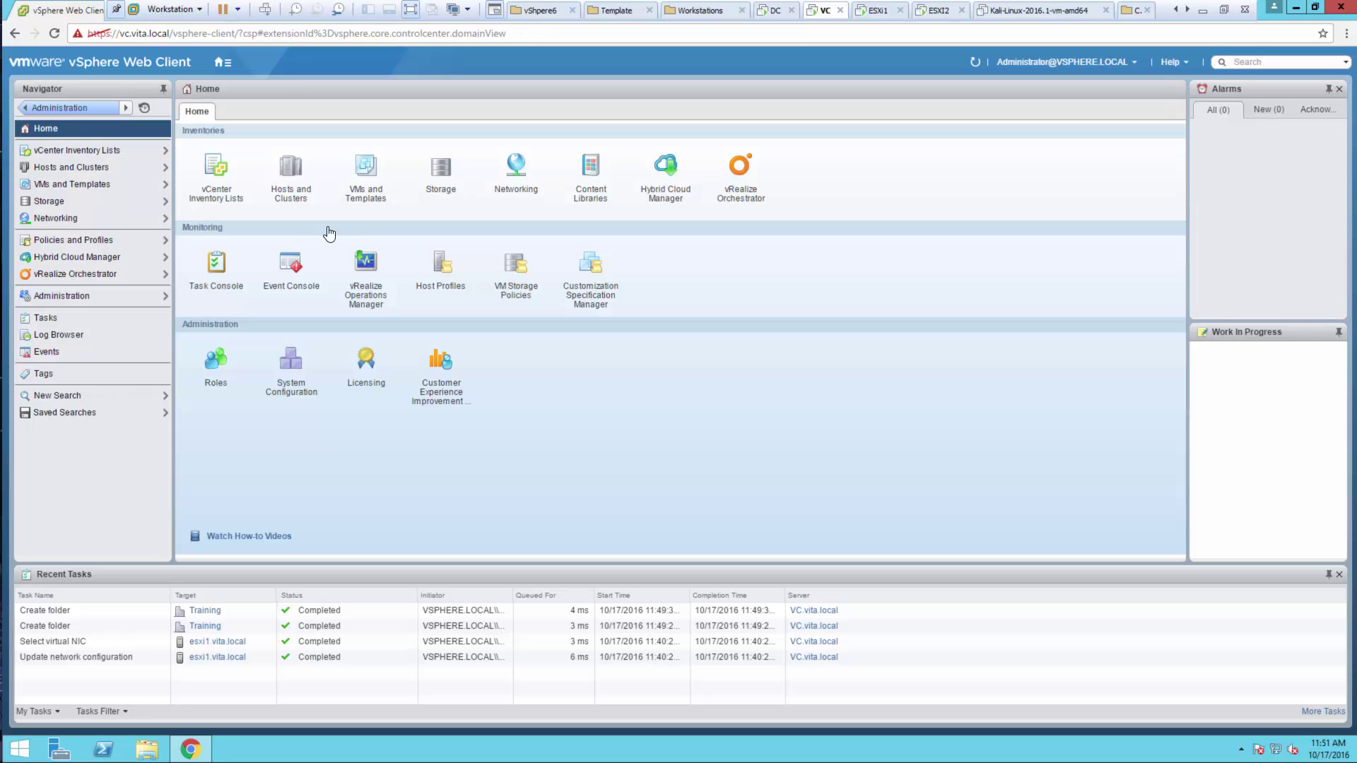
left_click(292, 171)
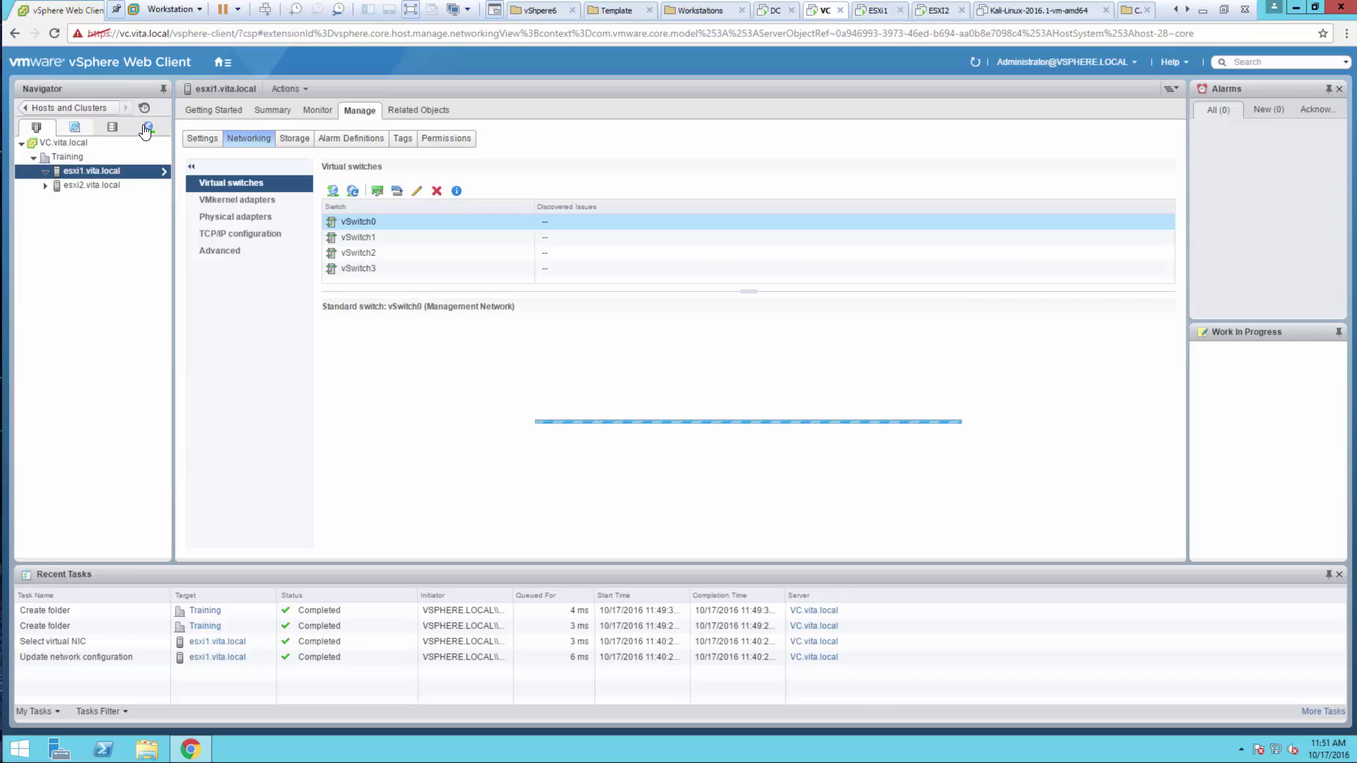
left_click(214, 113)
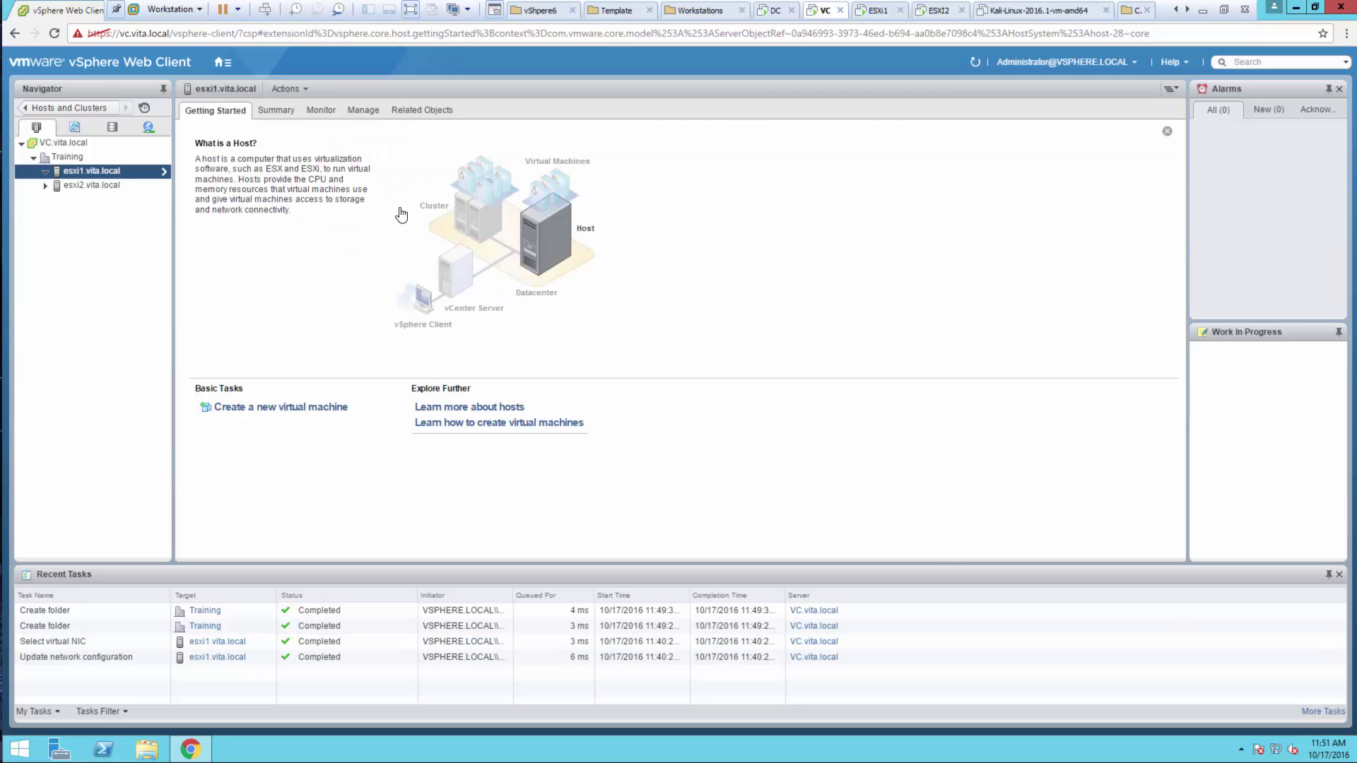
Step: Start a new virtual machine named "e732c" in the Labs folder, accepting esxi1.vita.local as its compute resource
left_click(251, 408)
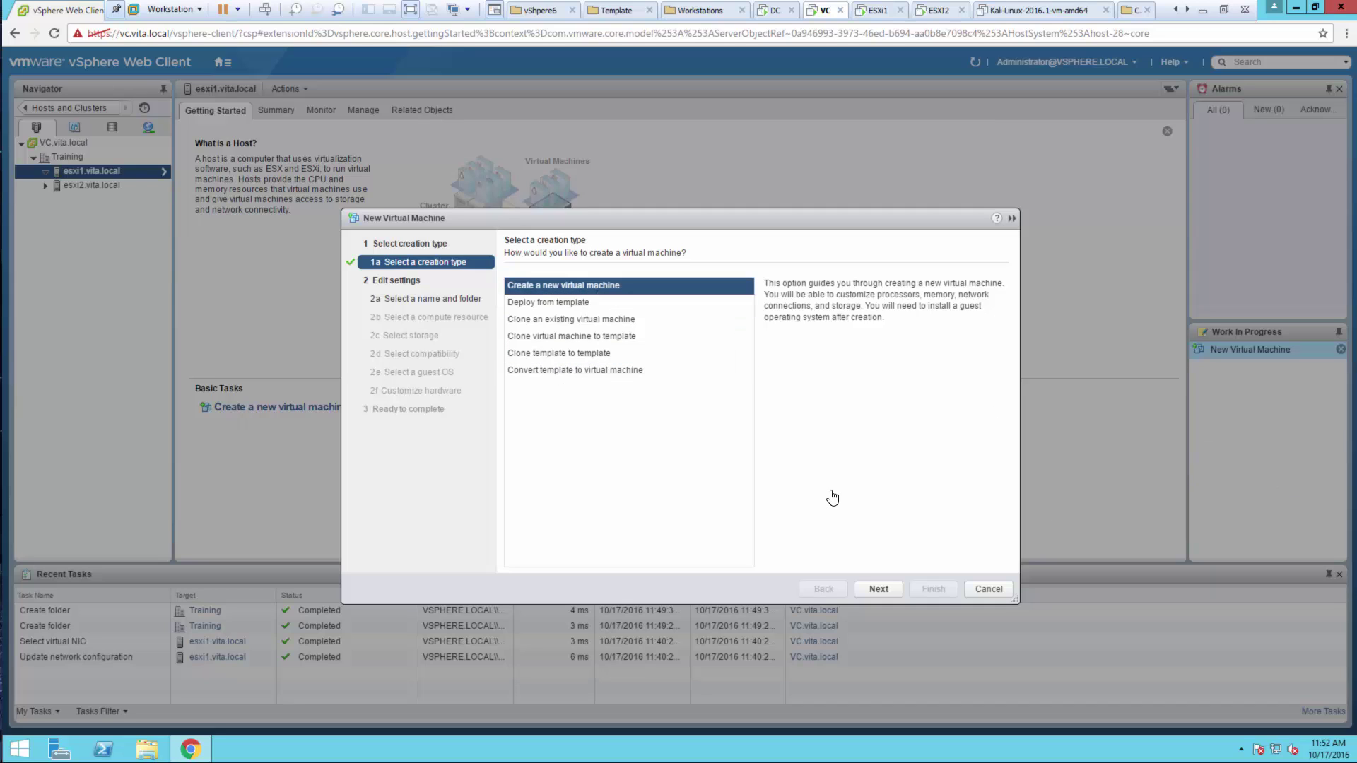
left_click(869, 591)
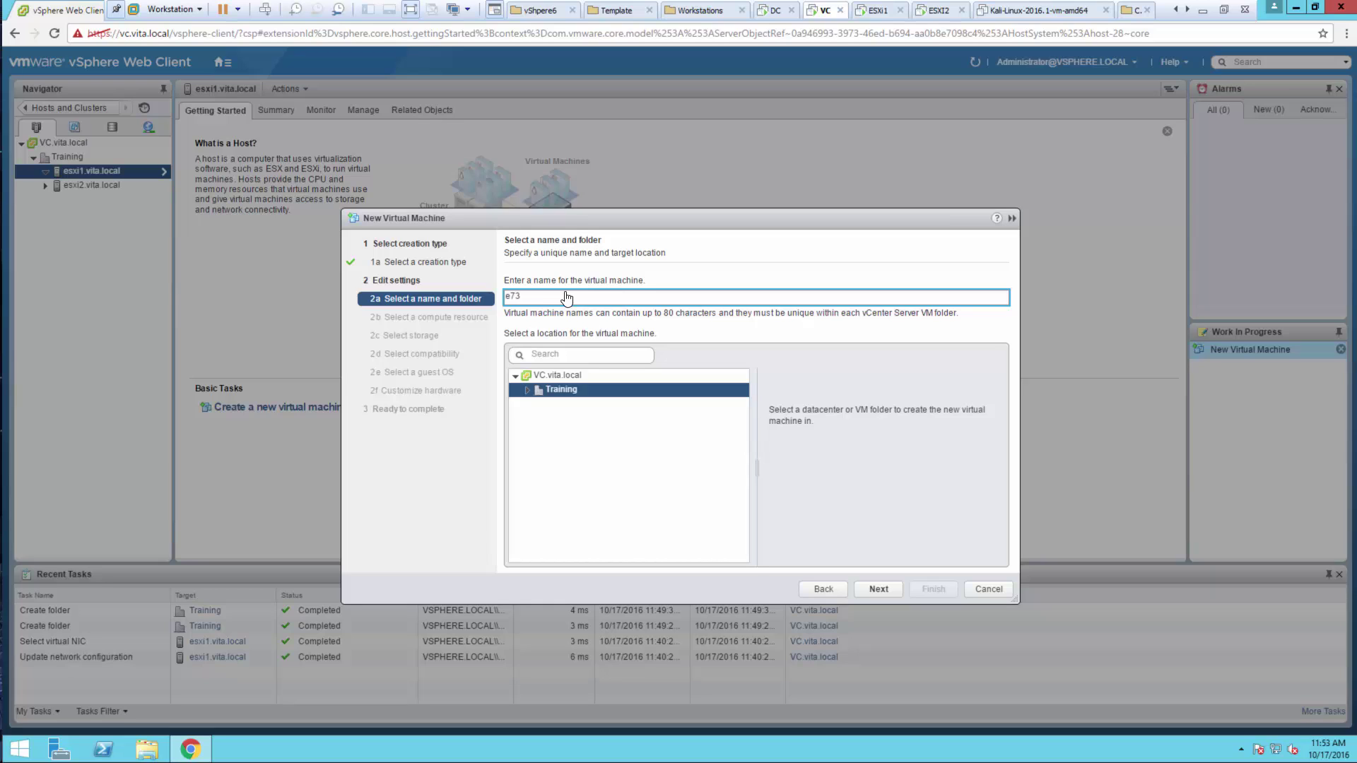
type("c")
left_click(527, 389)
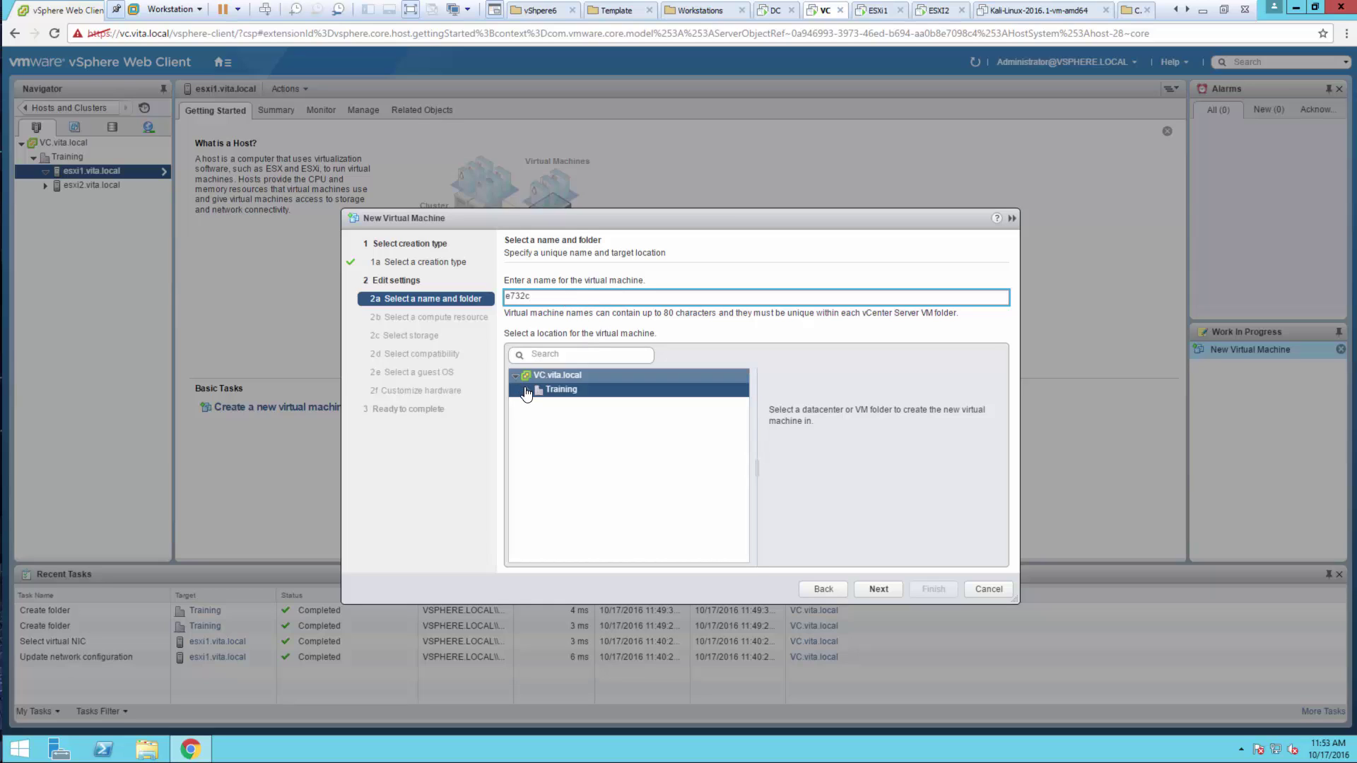
left_click(572, 405)
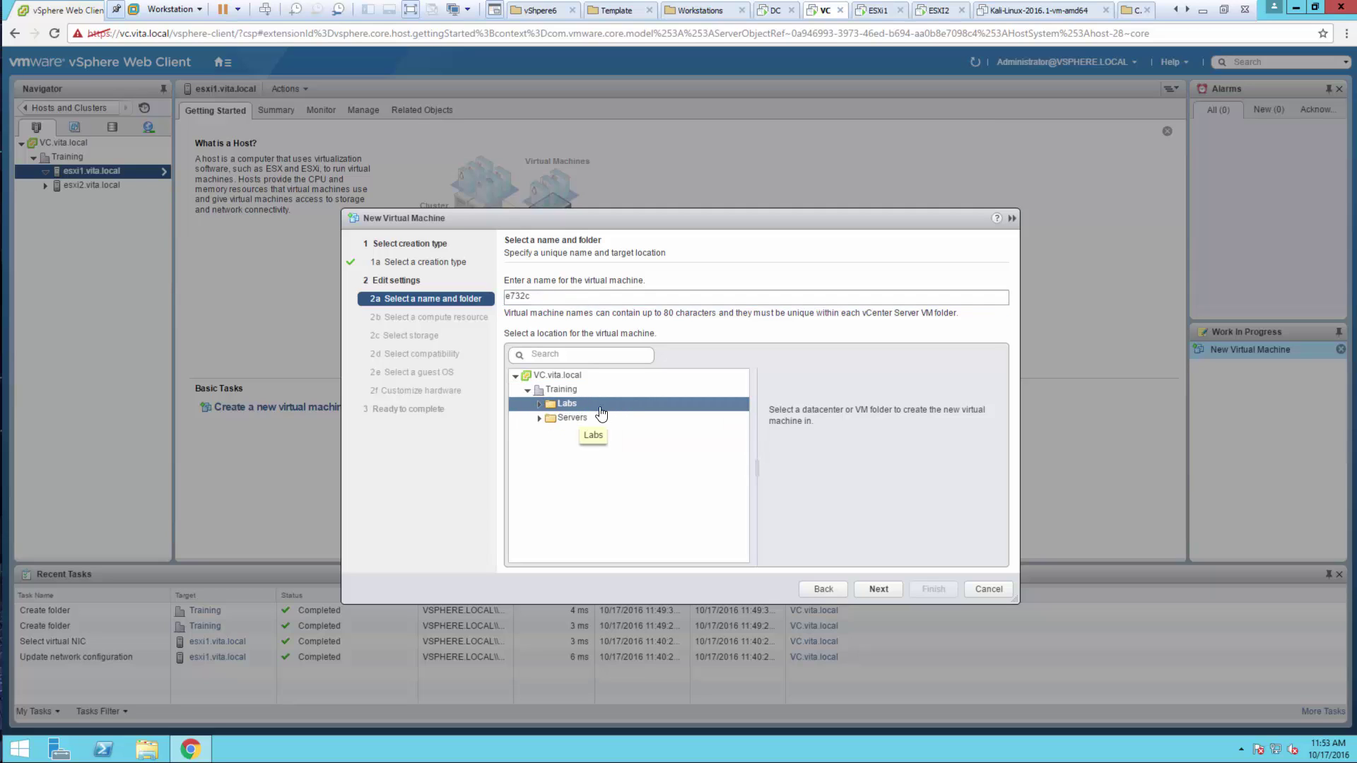
left_click(868, 592)
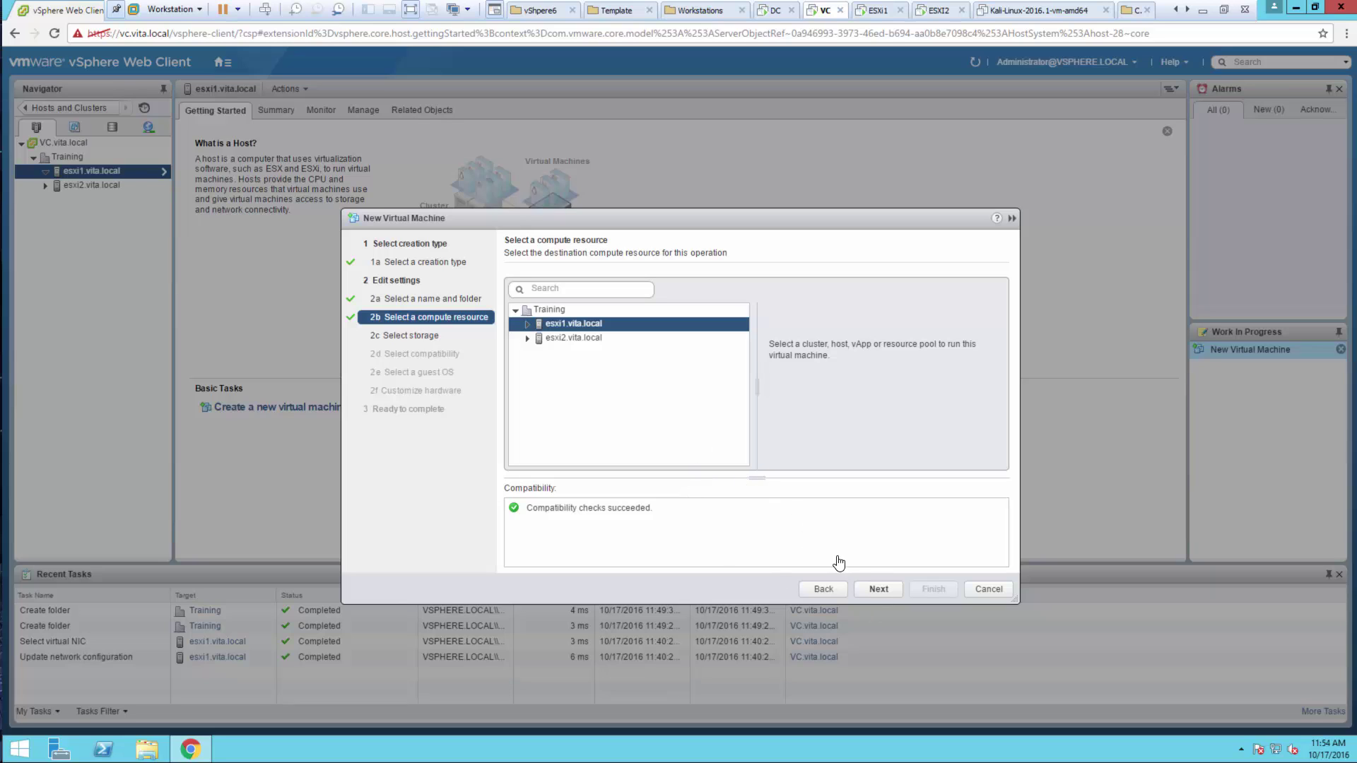
left_click(877, 589)
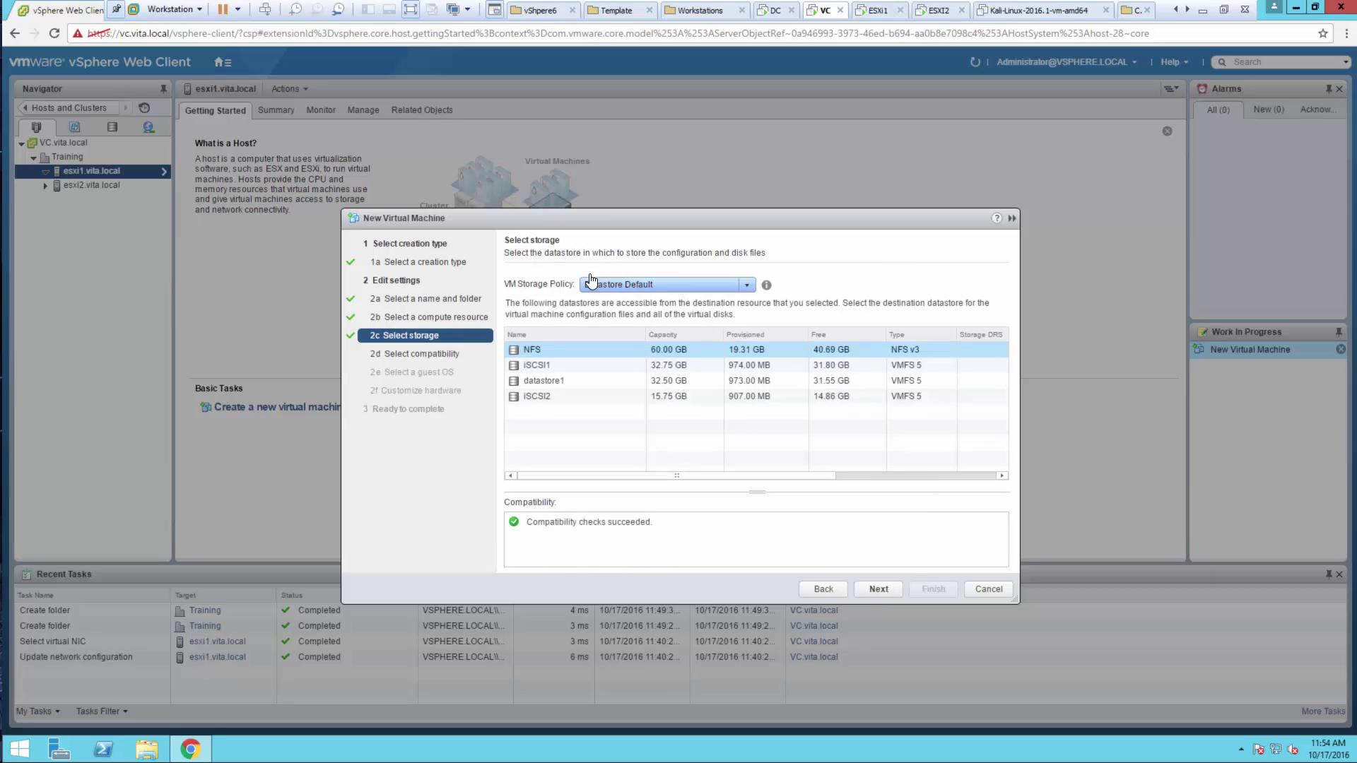
Step: Keep the Datastore Default storage policy and choose the iSCSI1 datastore for the new virtual machine's files
left_click(752, 287)
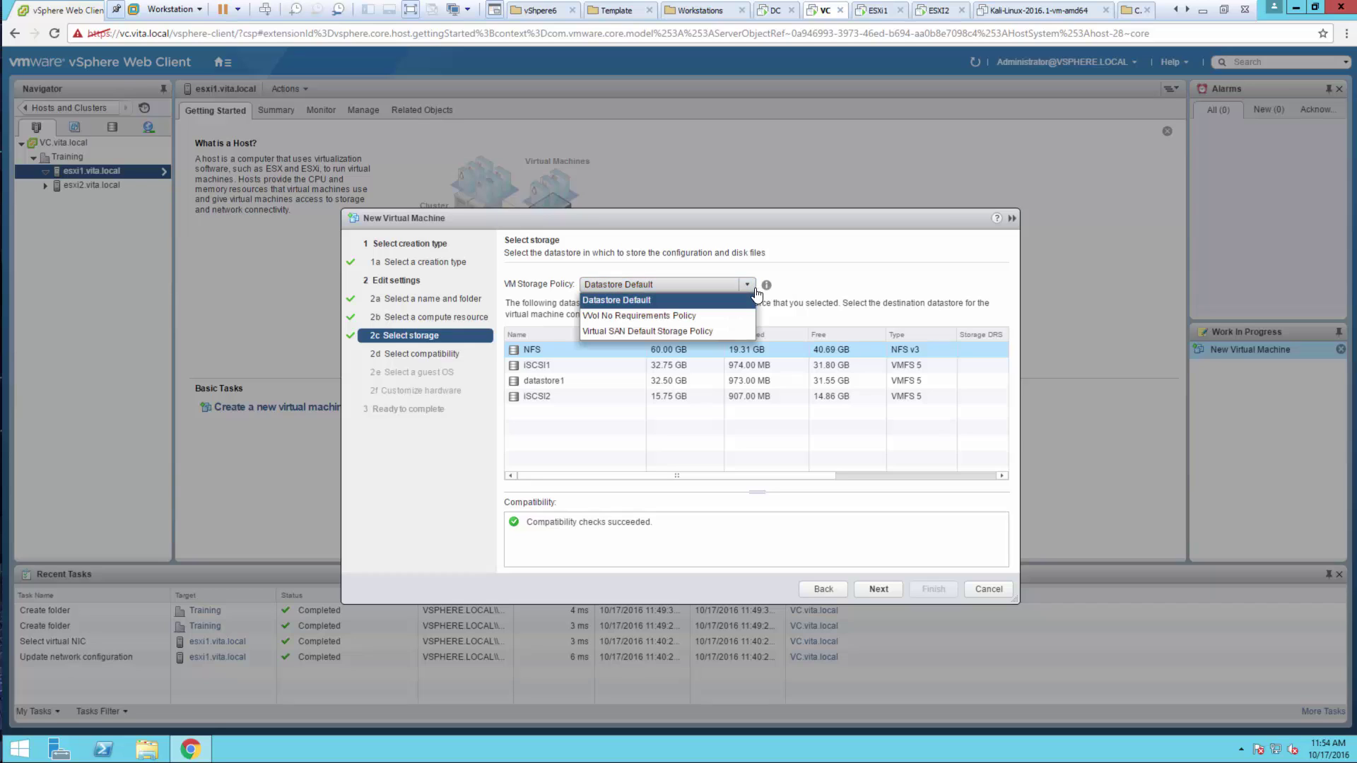
left_click(754, 295)
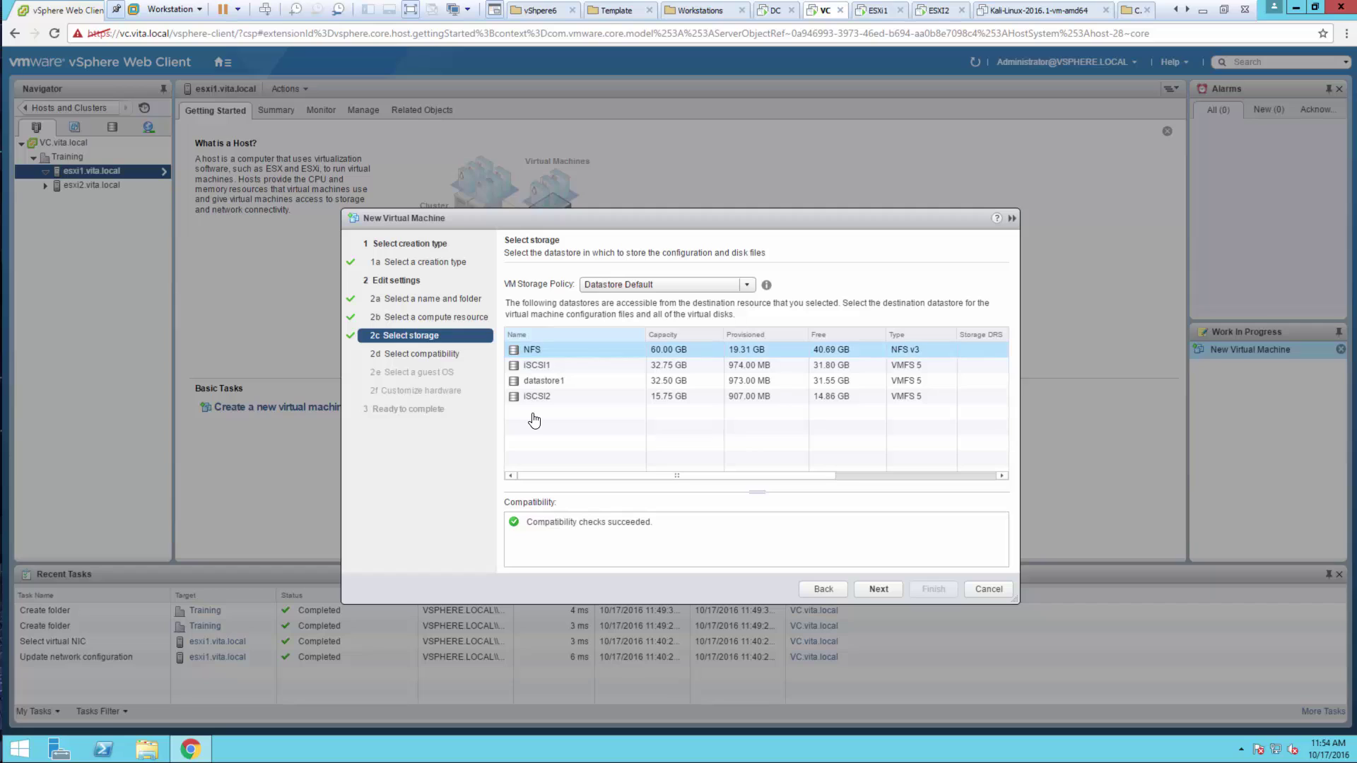
left_click(538, 368)
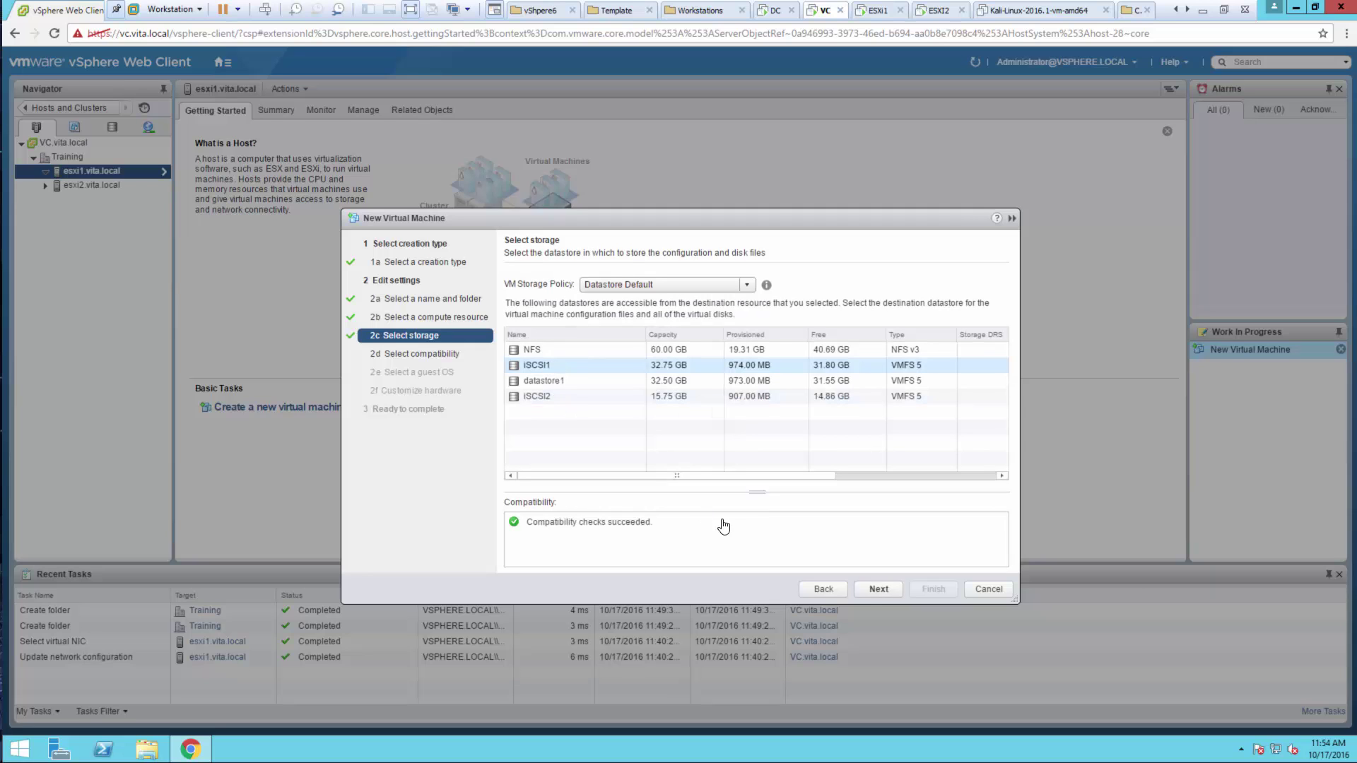
left_click(876, 589)
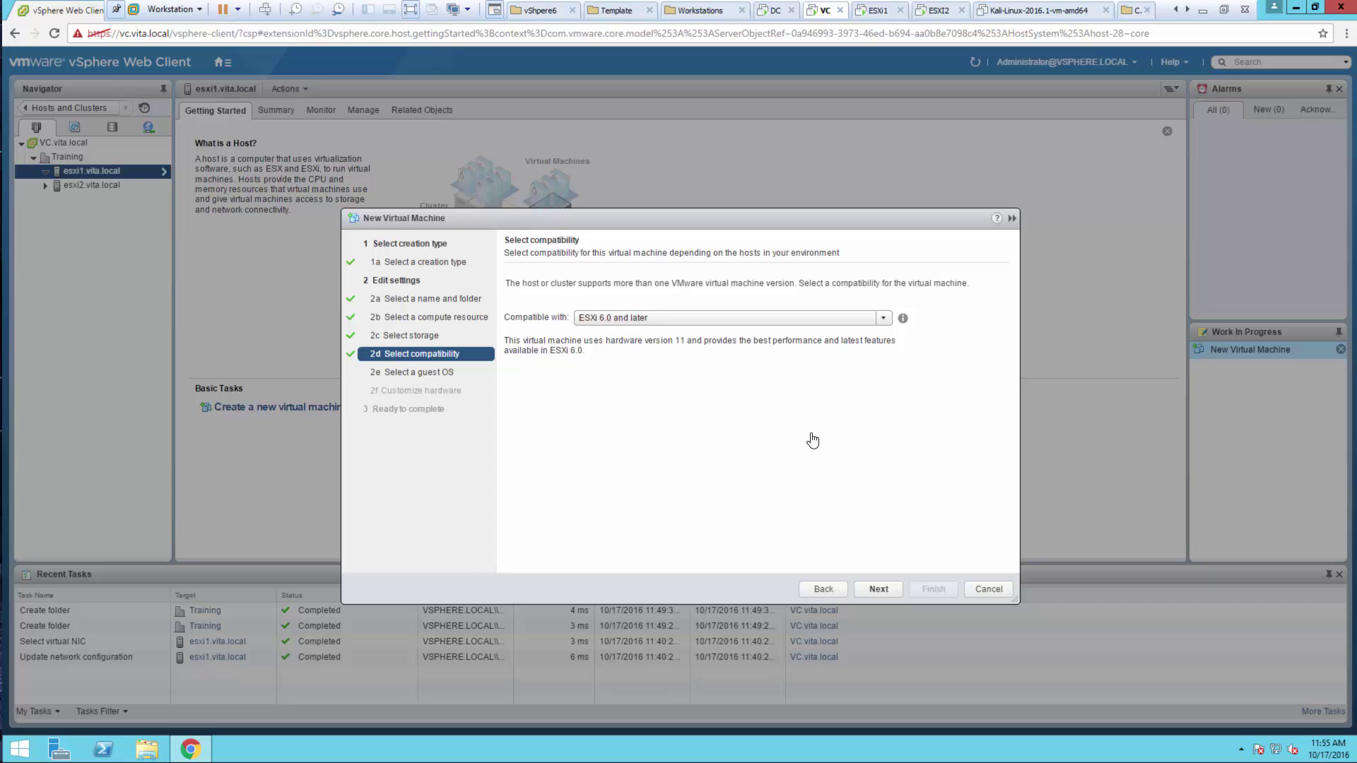
Step: Set the virtual machine's compatibility to ESXi 6.0 and later and proceed to the guest OS selection
left_click(883, 318)
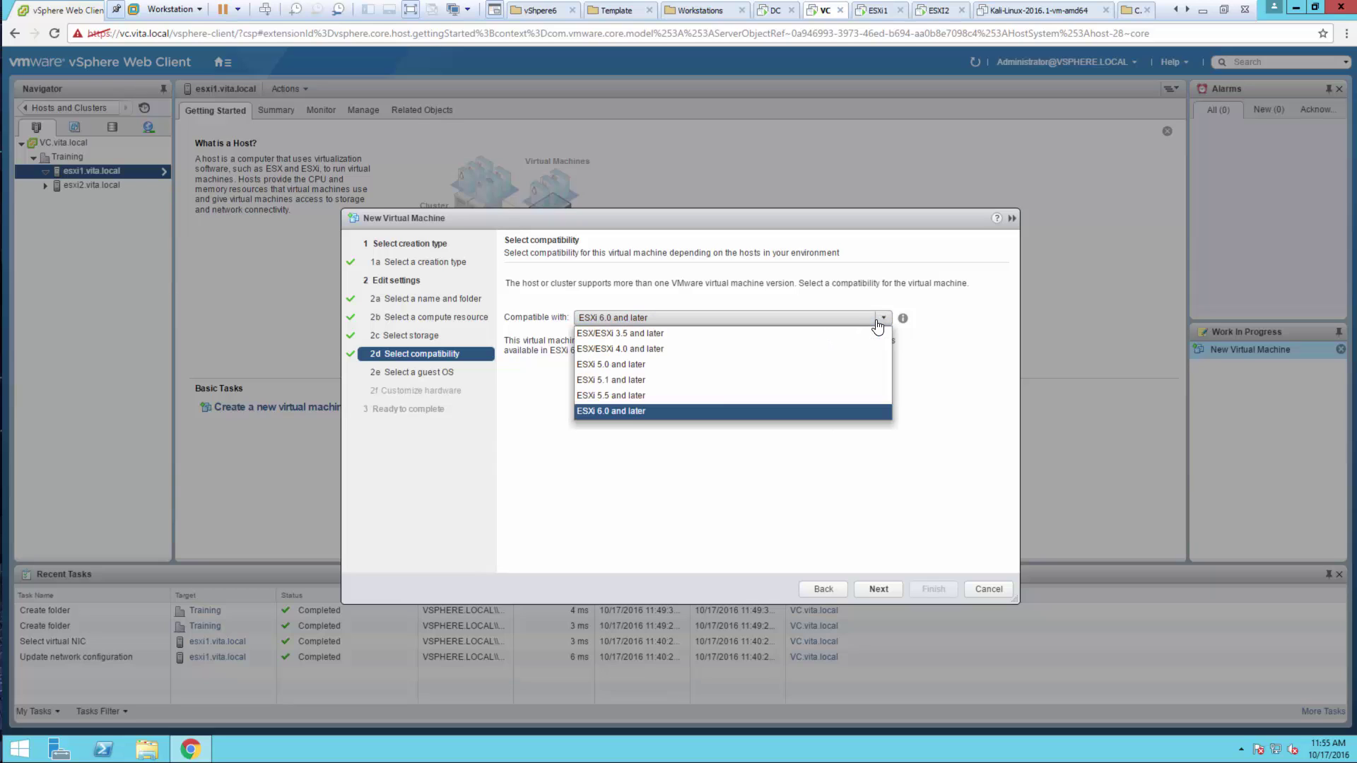
left_click(622, 417)
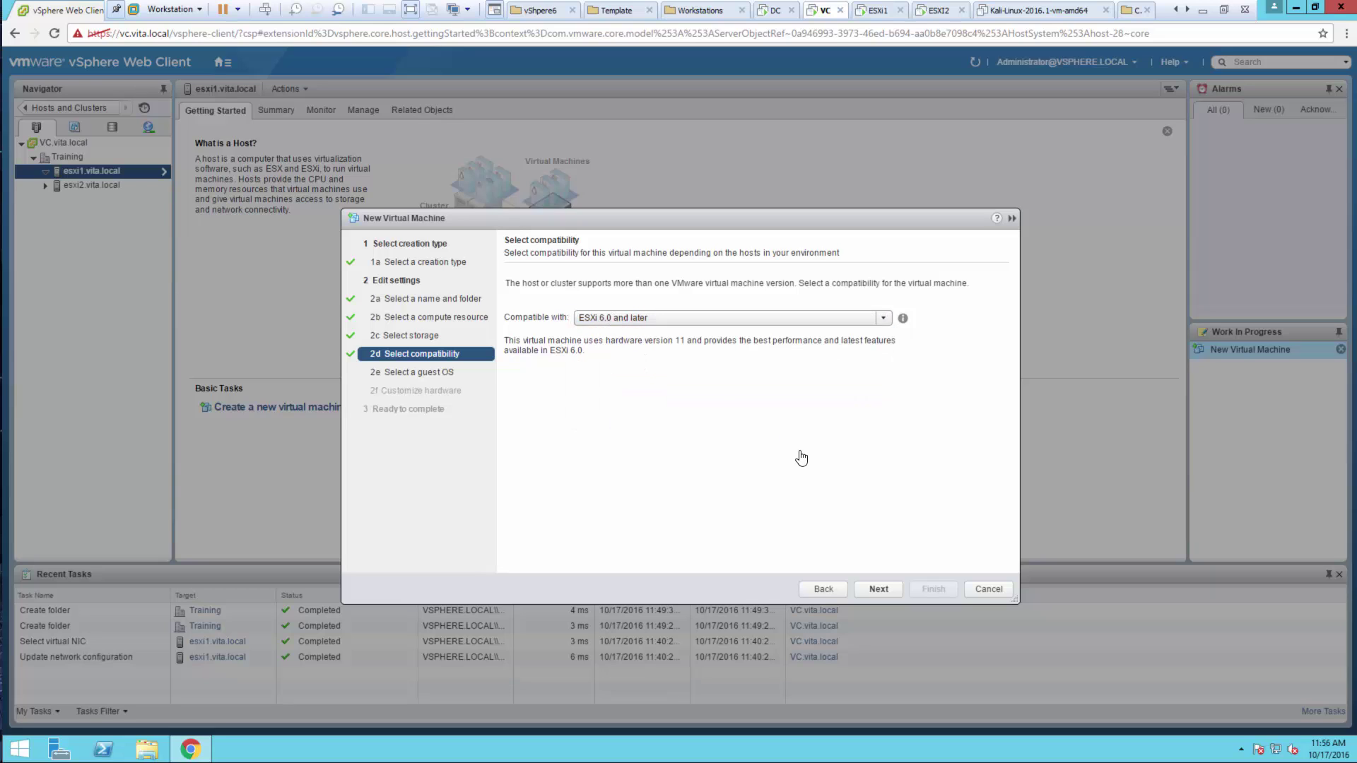
left_click(881, 590)
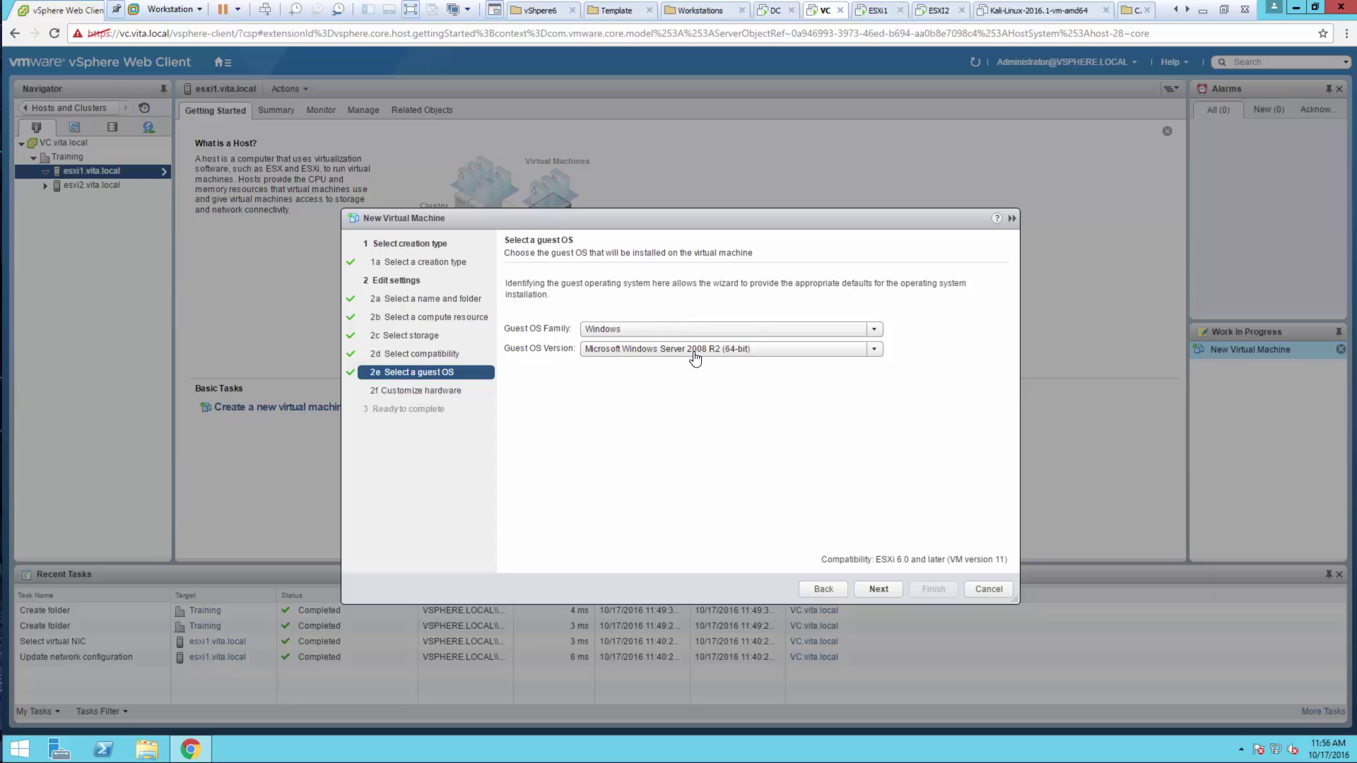
Step: Set the guest OS version to Microsoft Windows 7 (32-bit) and proceed to hardware customization
left_click(699, 357)
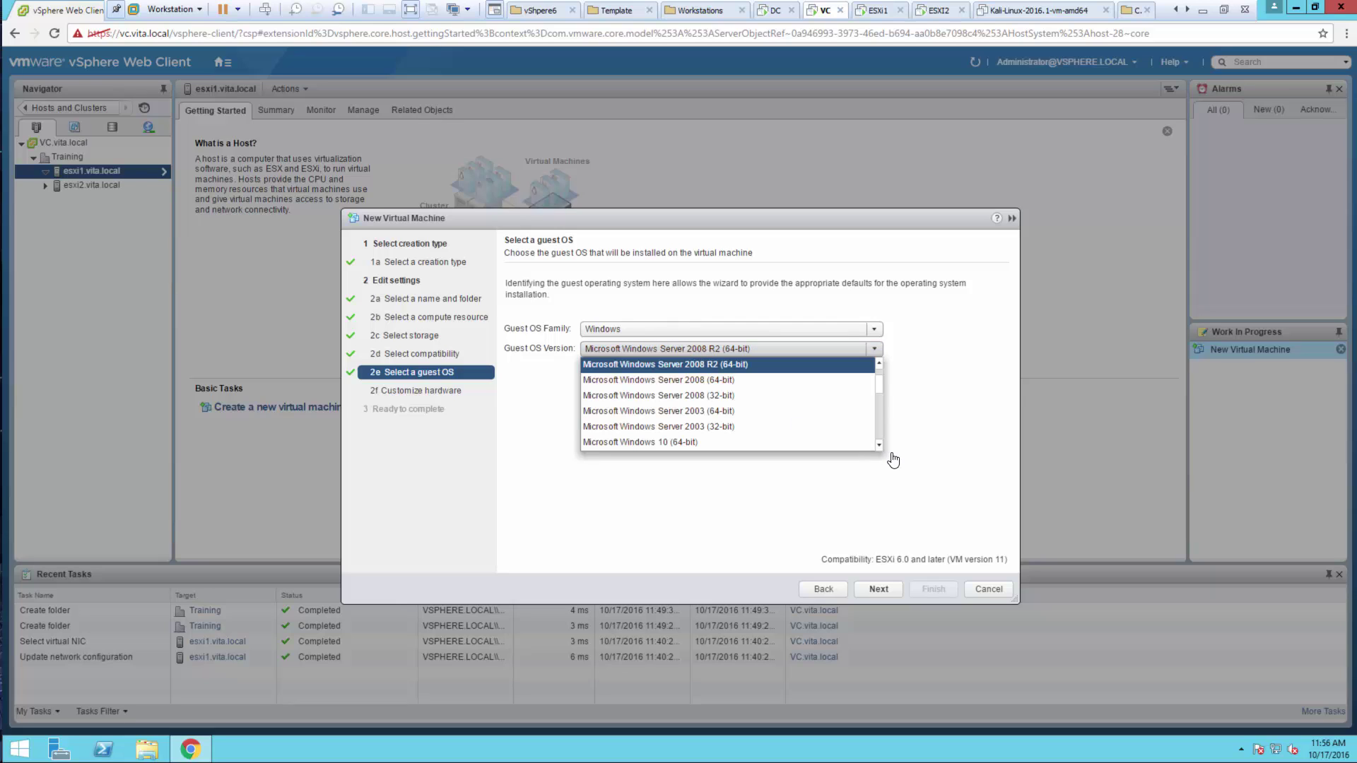
scroll(881, 450, "down", 2)
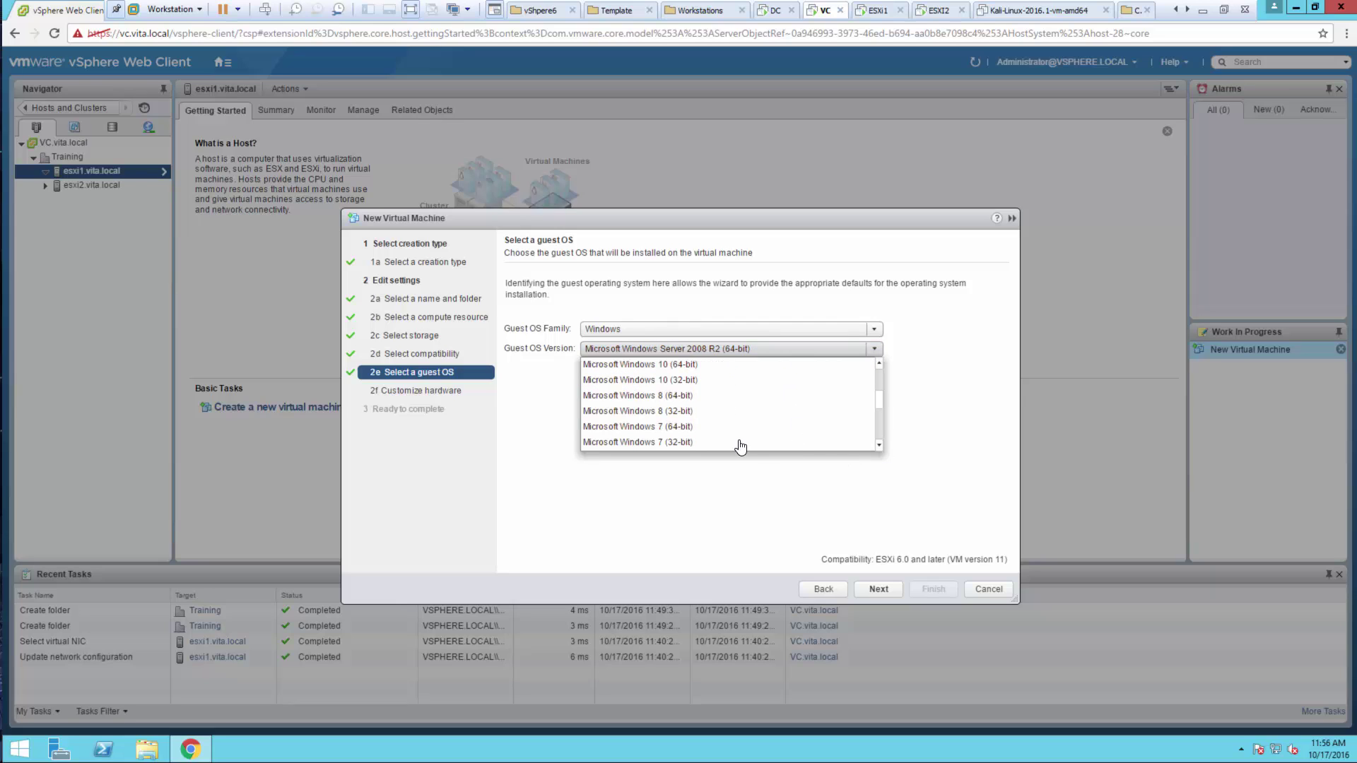
left_click(687, 443)
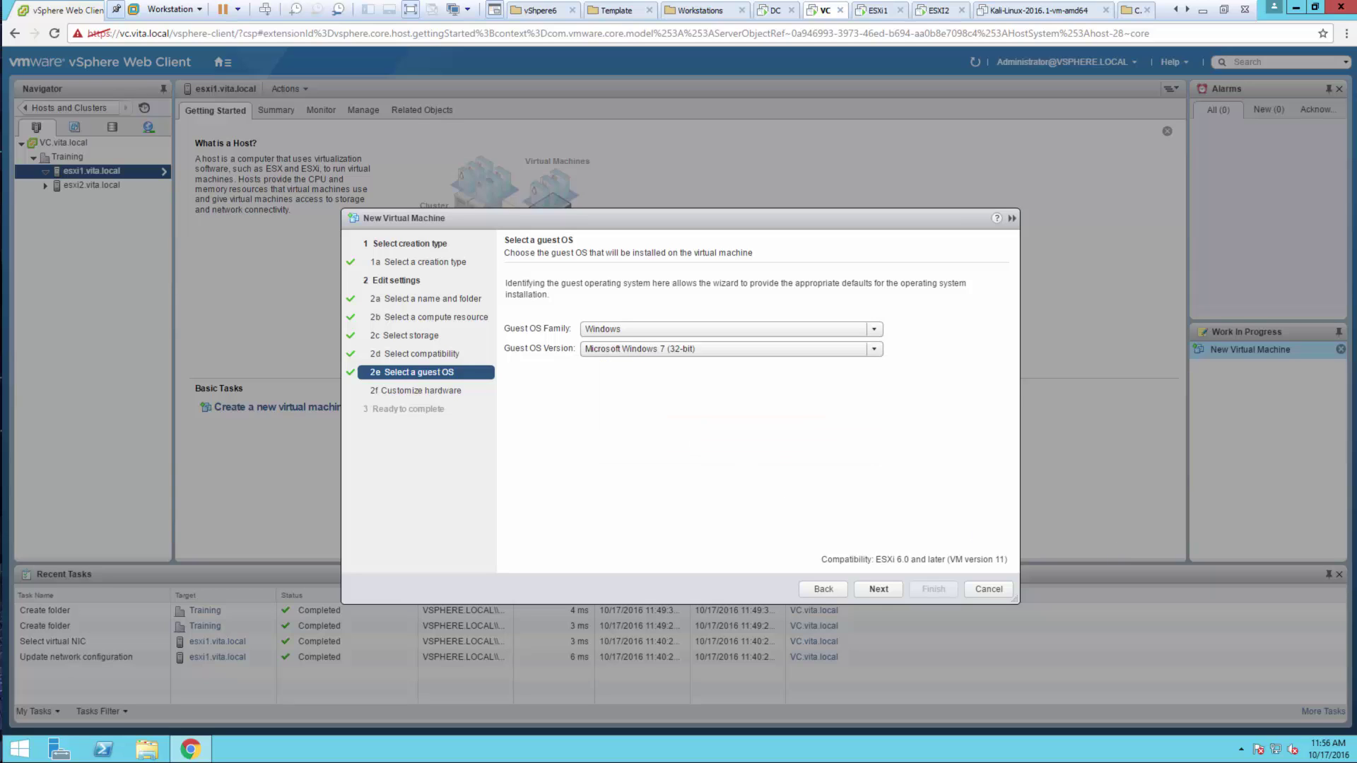
left_click(878, 589)
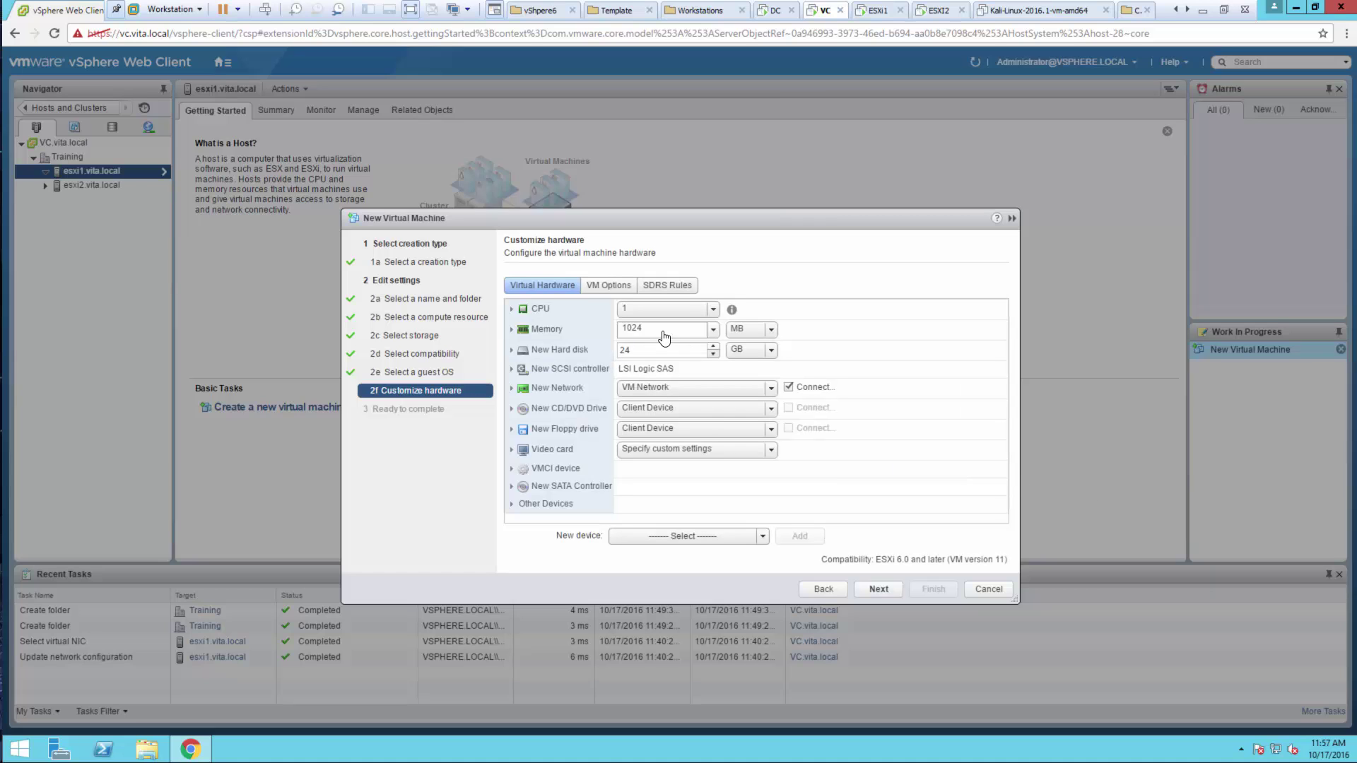
Step: Set the virtual machine's memory to 2 GB and its new hard disk to 16 GB
left_click(774, 331)
left_click(745, 353)
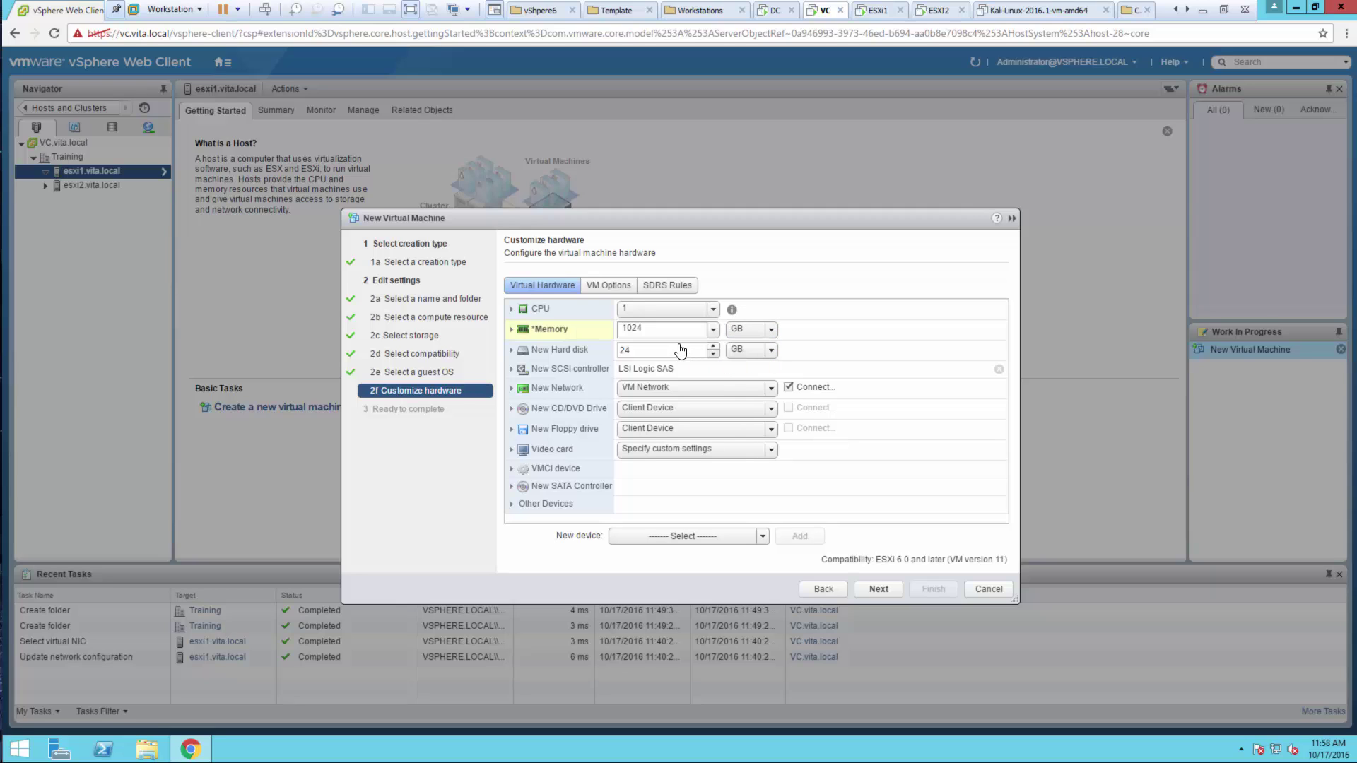
left_click(558, 332)
type("2")
left_click(600, 352)
type("16")
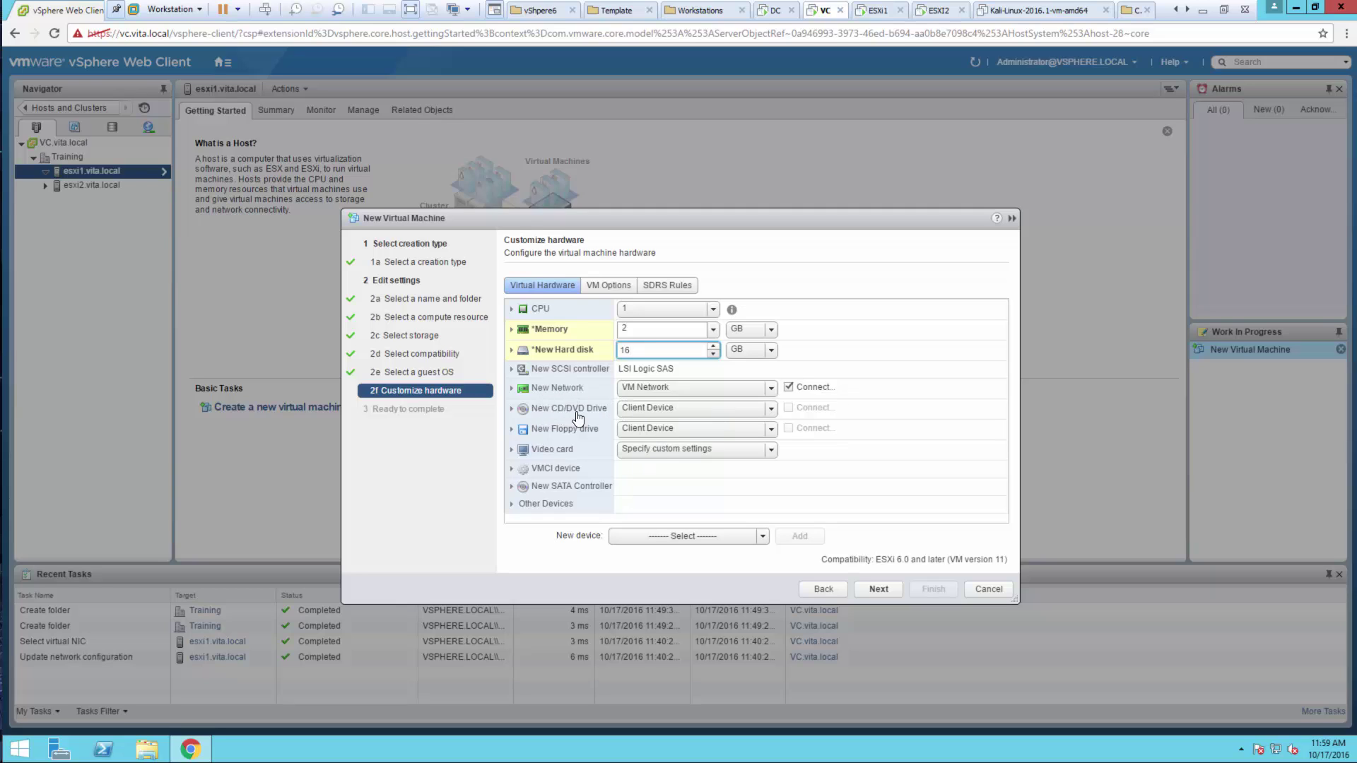
Step: Attach the Windows 7 Enterprise ISO from the NFS datastore's ISO/Window 7 x86 folder to the CD/DVD drive and enable its connection at power on
left_click(772, 410)
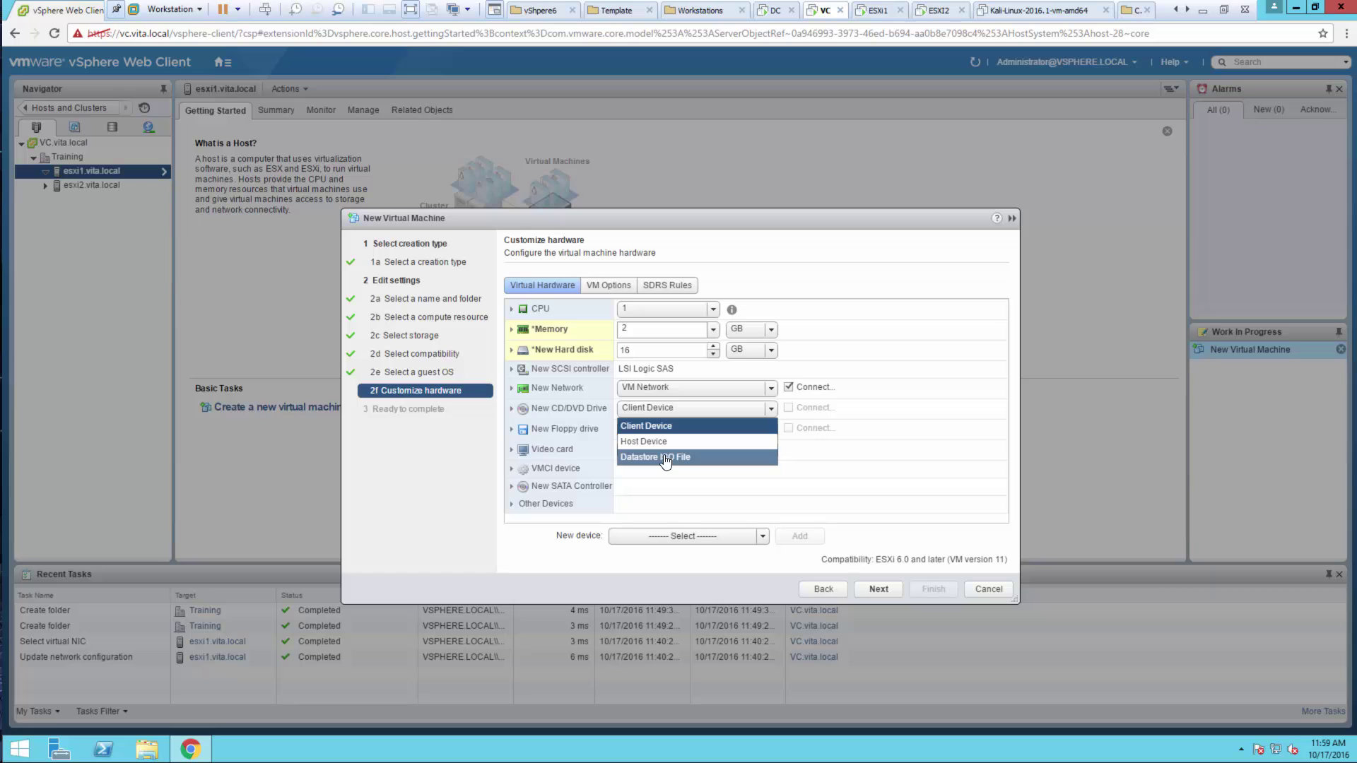
left_click(669, 459)
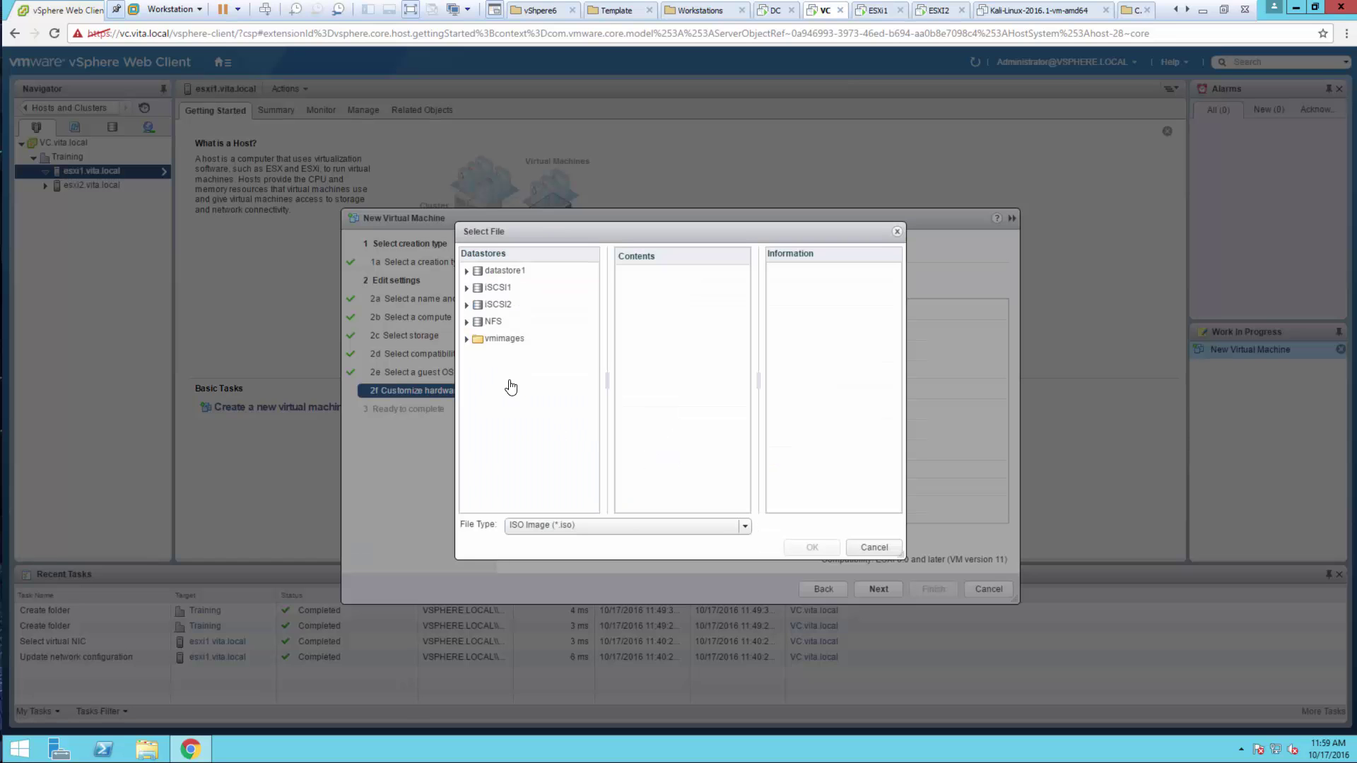
left_click(499, 325)
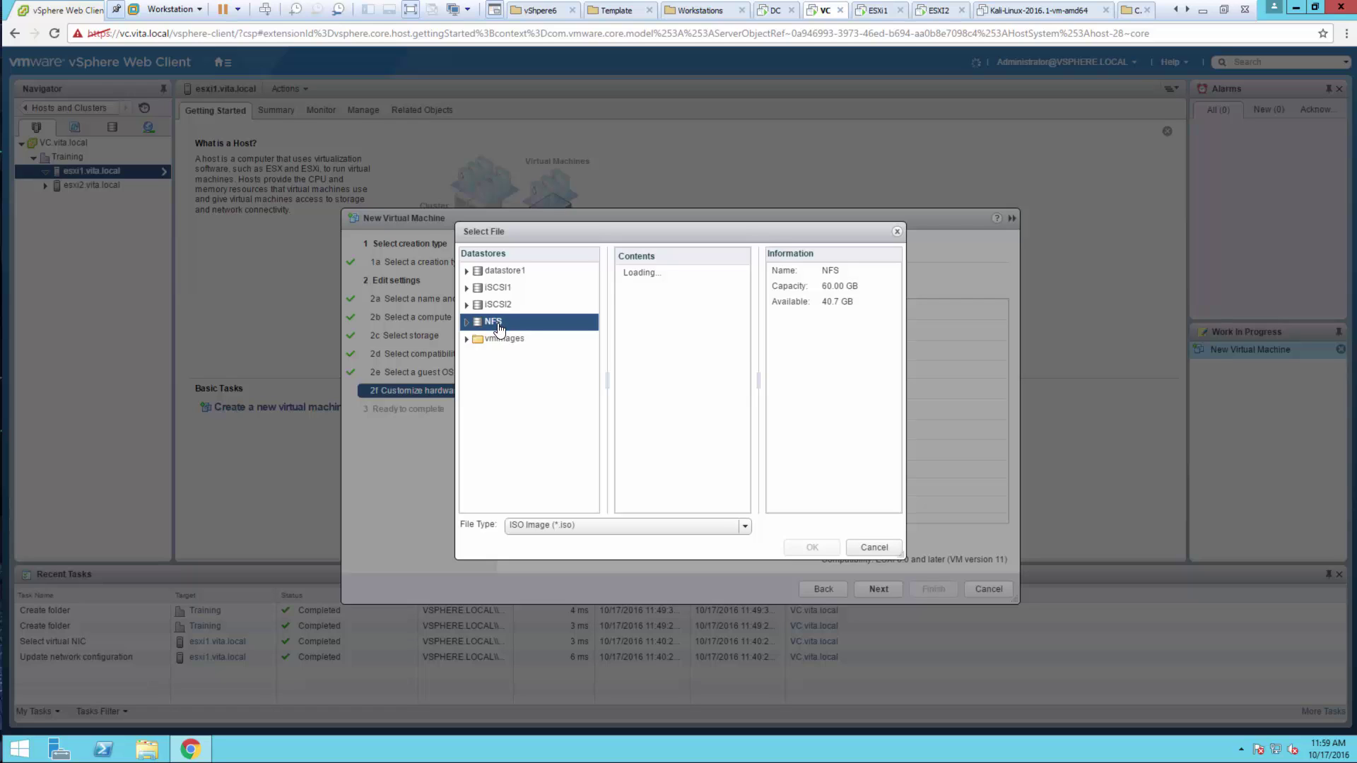
double_click(638, 274)
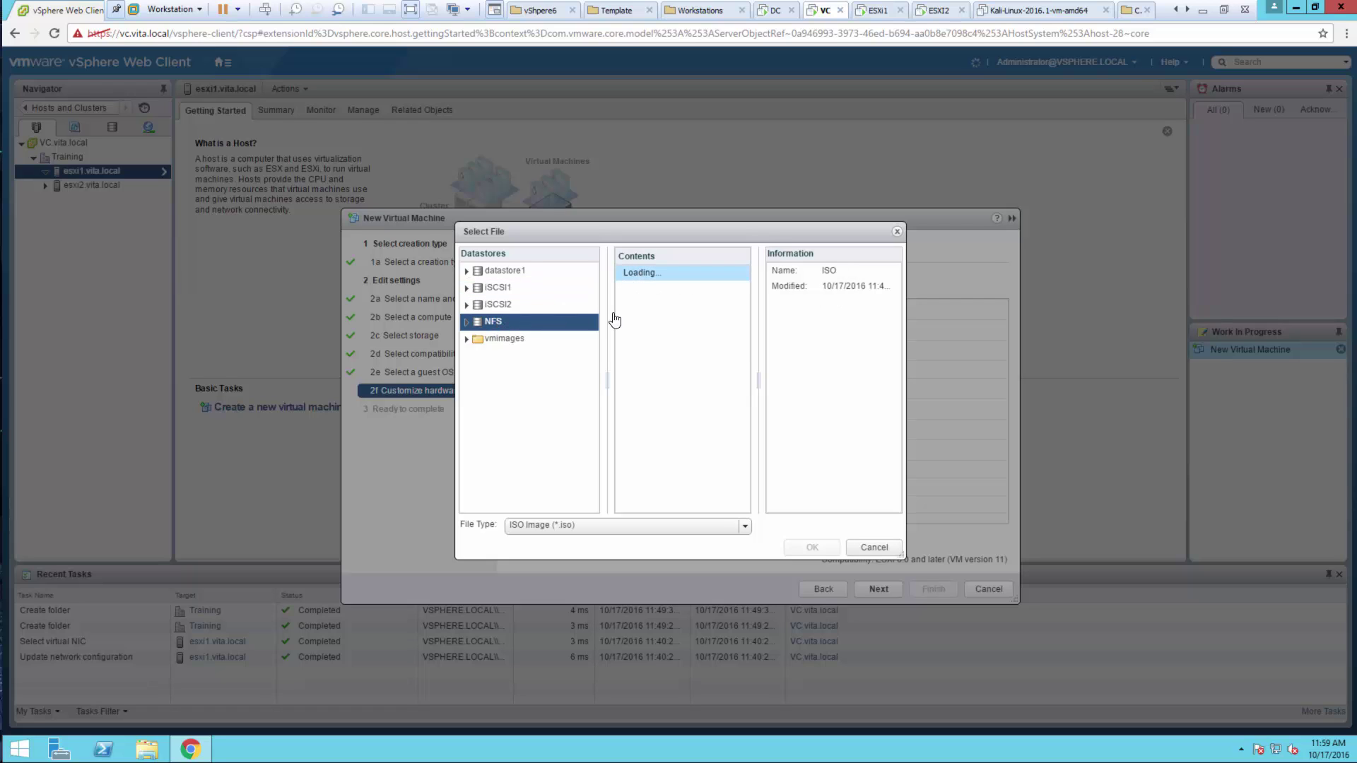
double_click(651, 283)
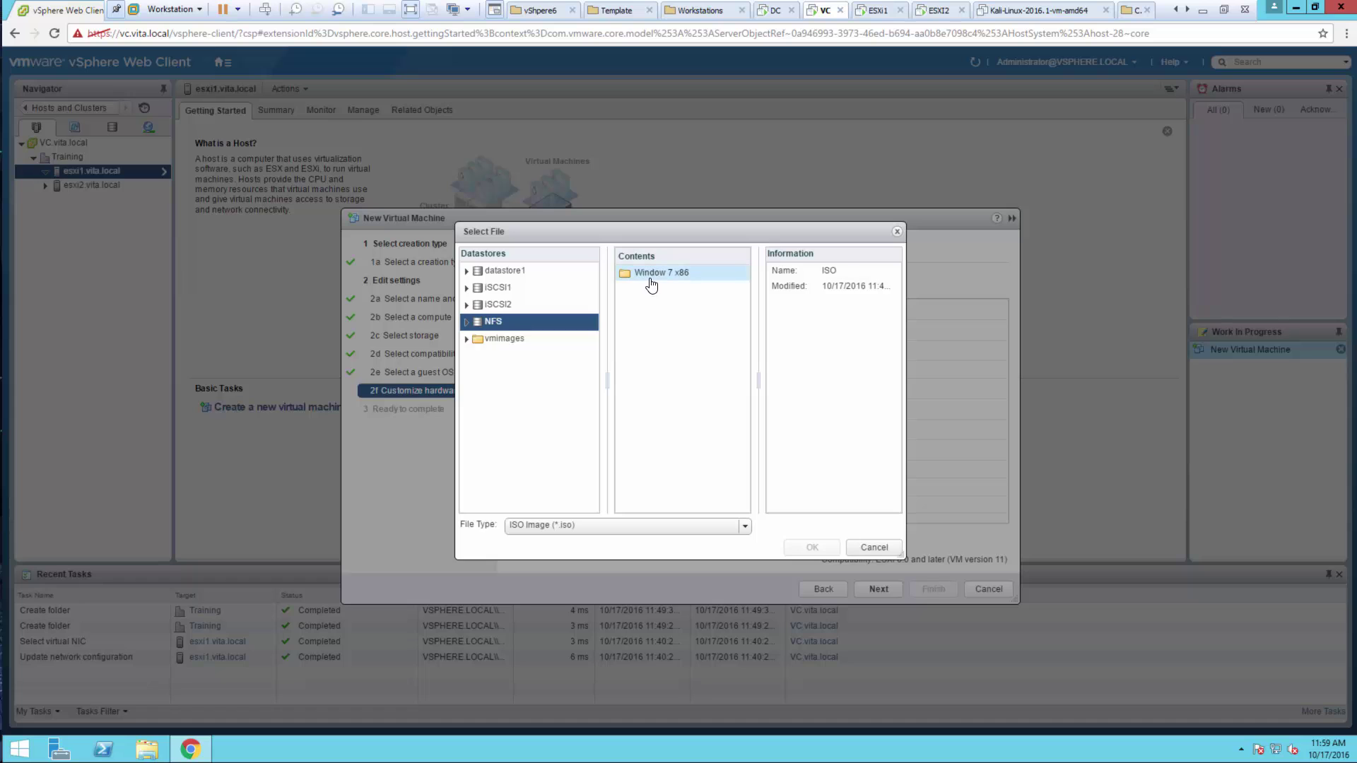
left_click(657, 282)
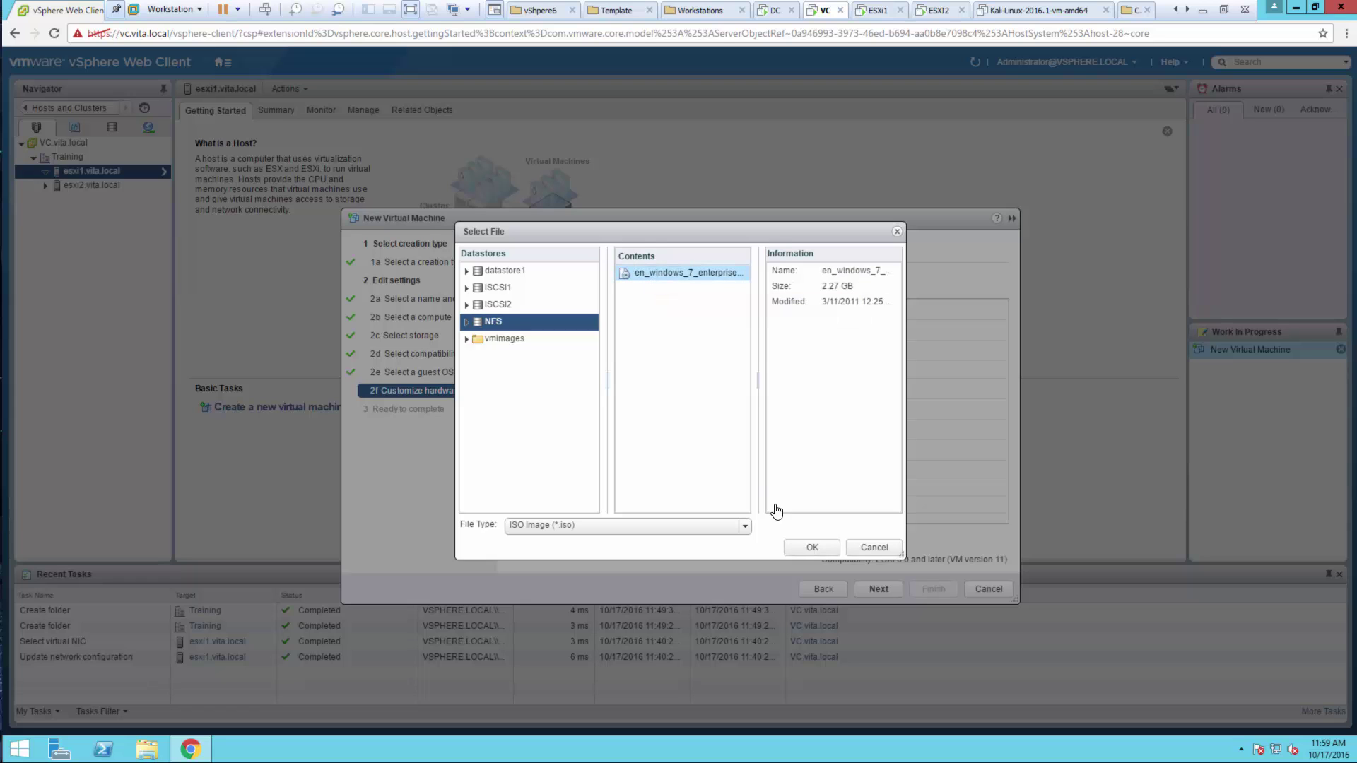
left_click(812, 549)
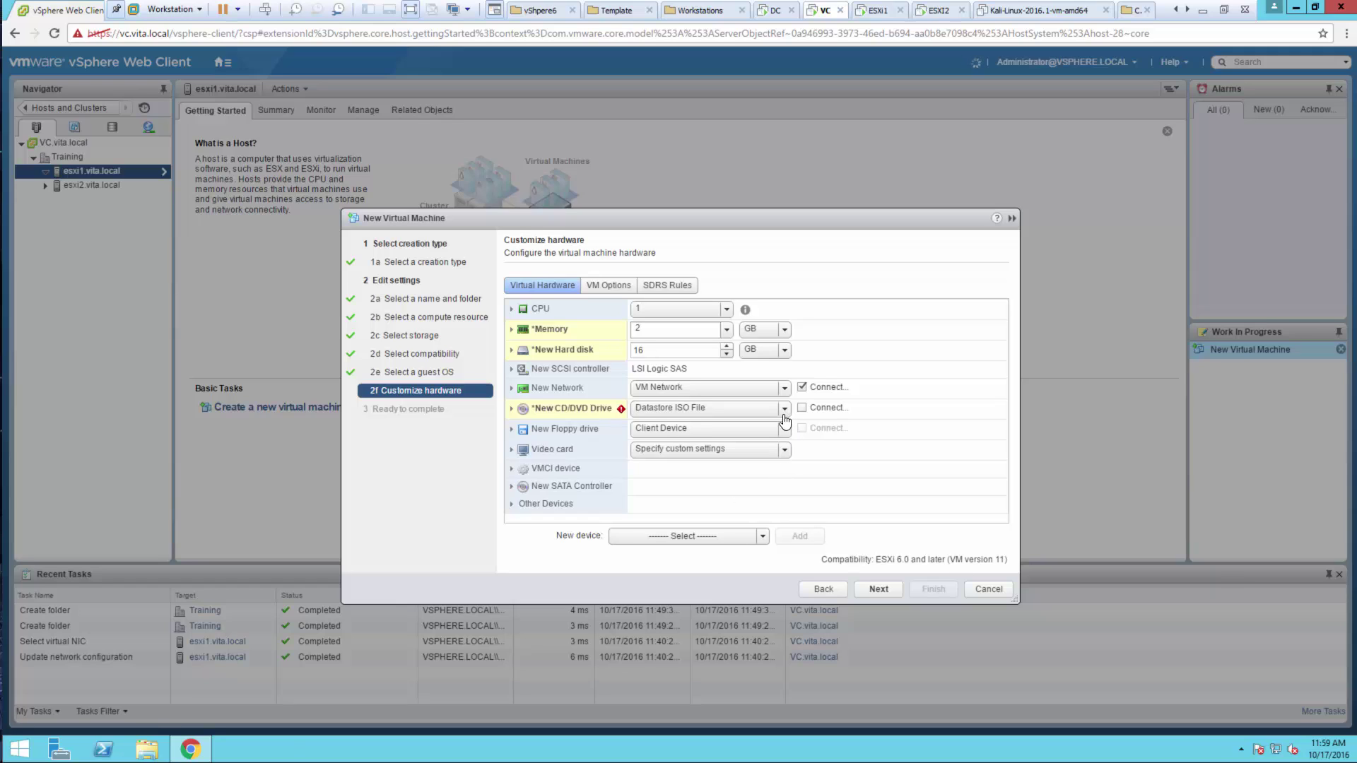
left_click(802, 408)
Step: Set the new hard disk's provisioning to Thin provision
left_click(512, 351)
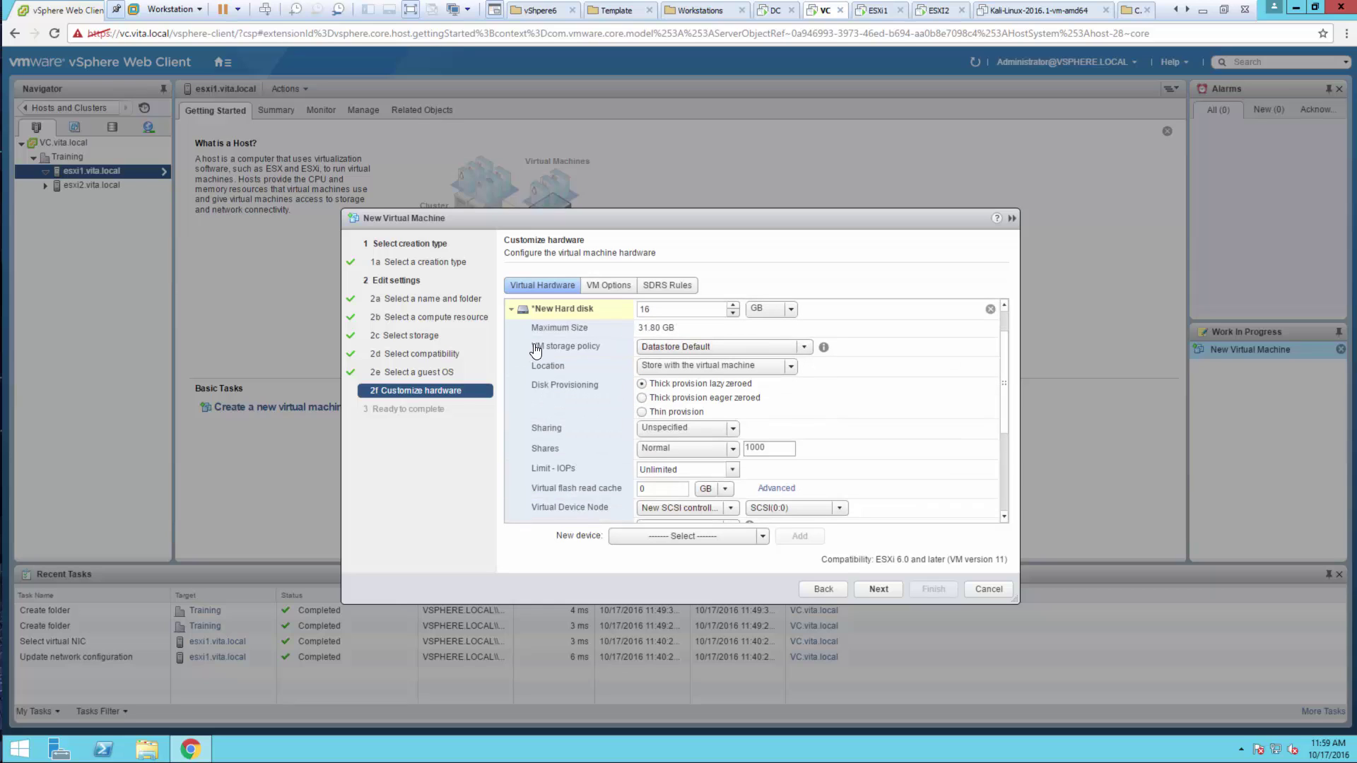
left_click(641, 412)
left_click(512, 312)
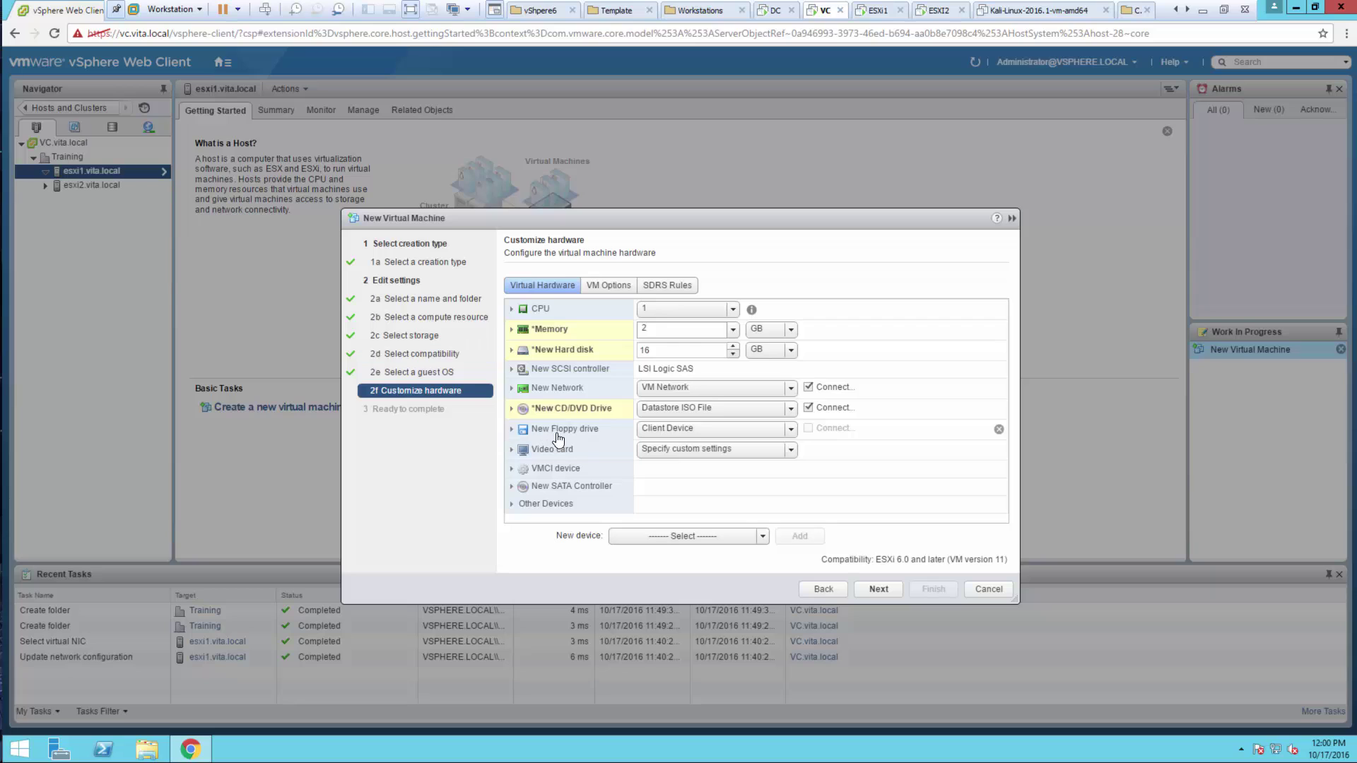
Step: Remove the new floppy drive from the virtual machine's hardware
left_click(715, 433)
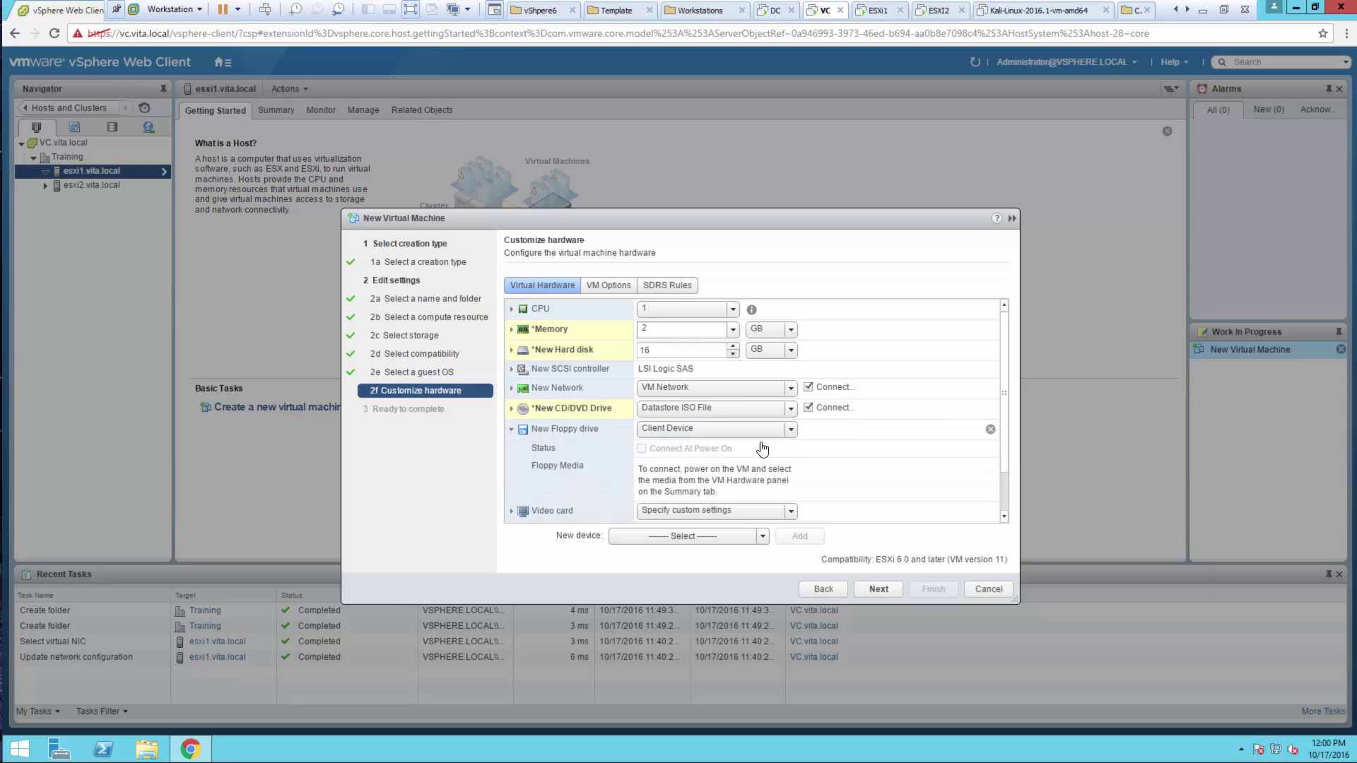
left_click(791, 430)
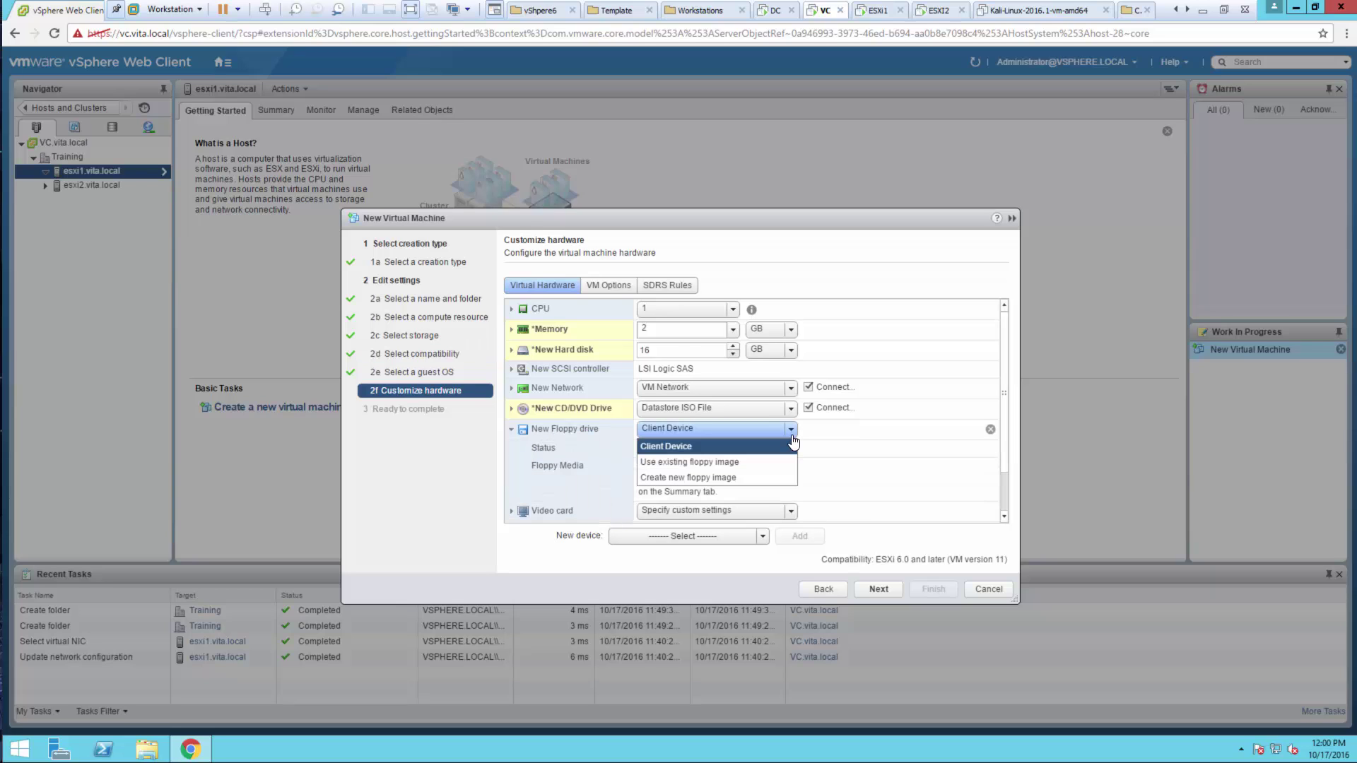
left_click(792, 445)
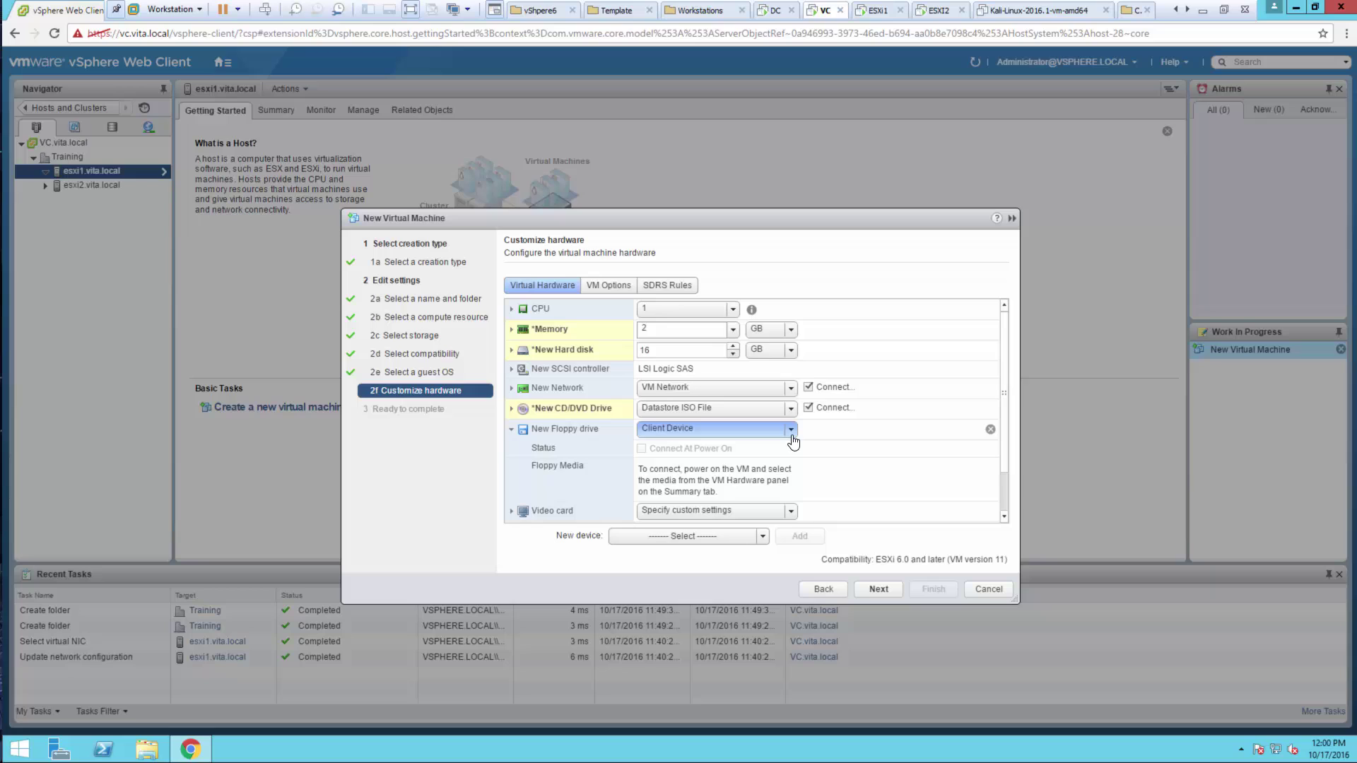
left_click(989, 430)
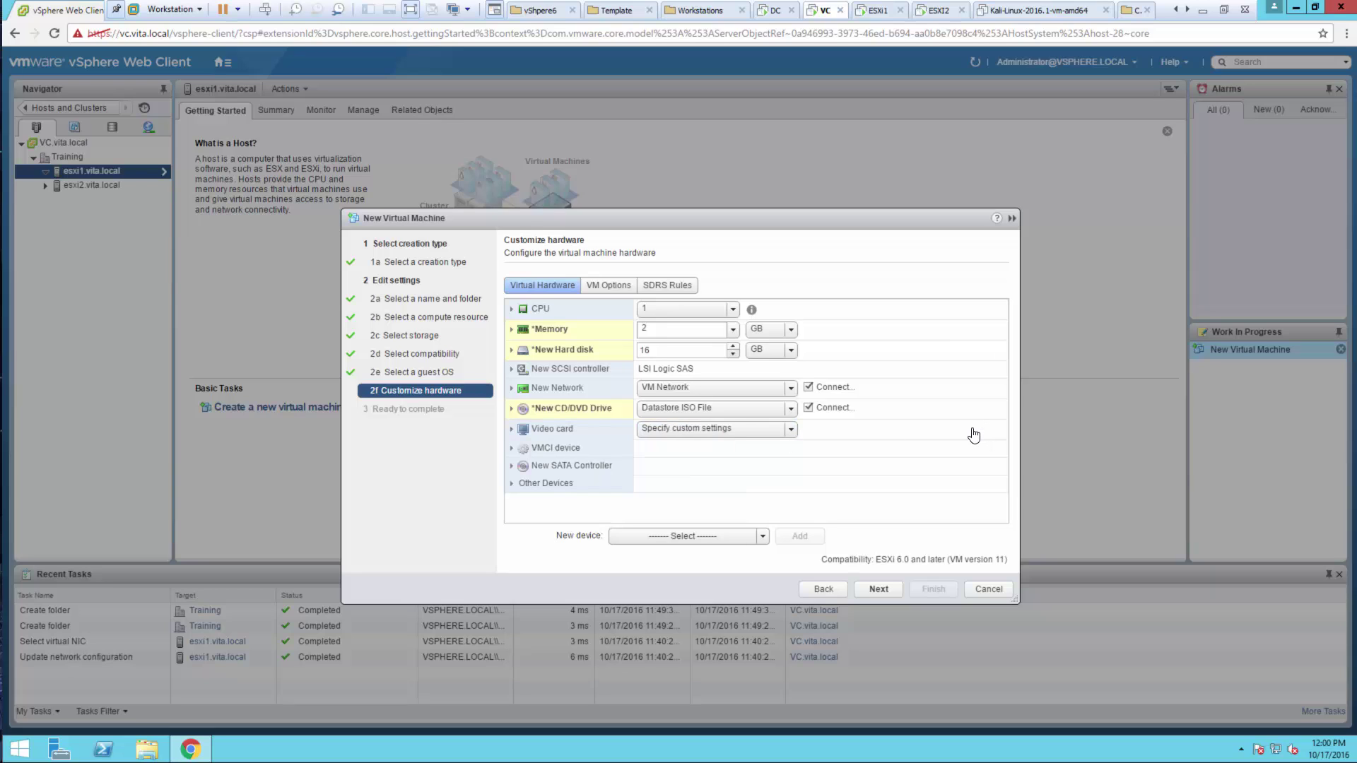
Step: Enable 3D support in the virtual machine's video card settings
left_click(561, 433)
scroll(561, 438, "down", 1)
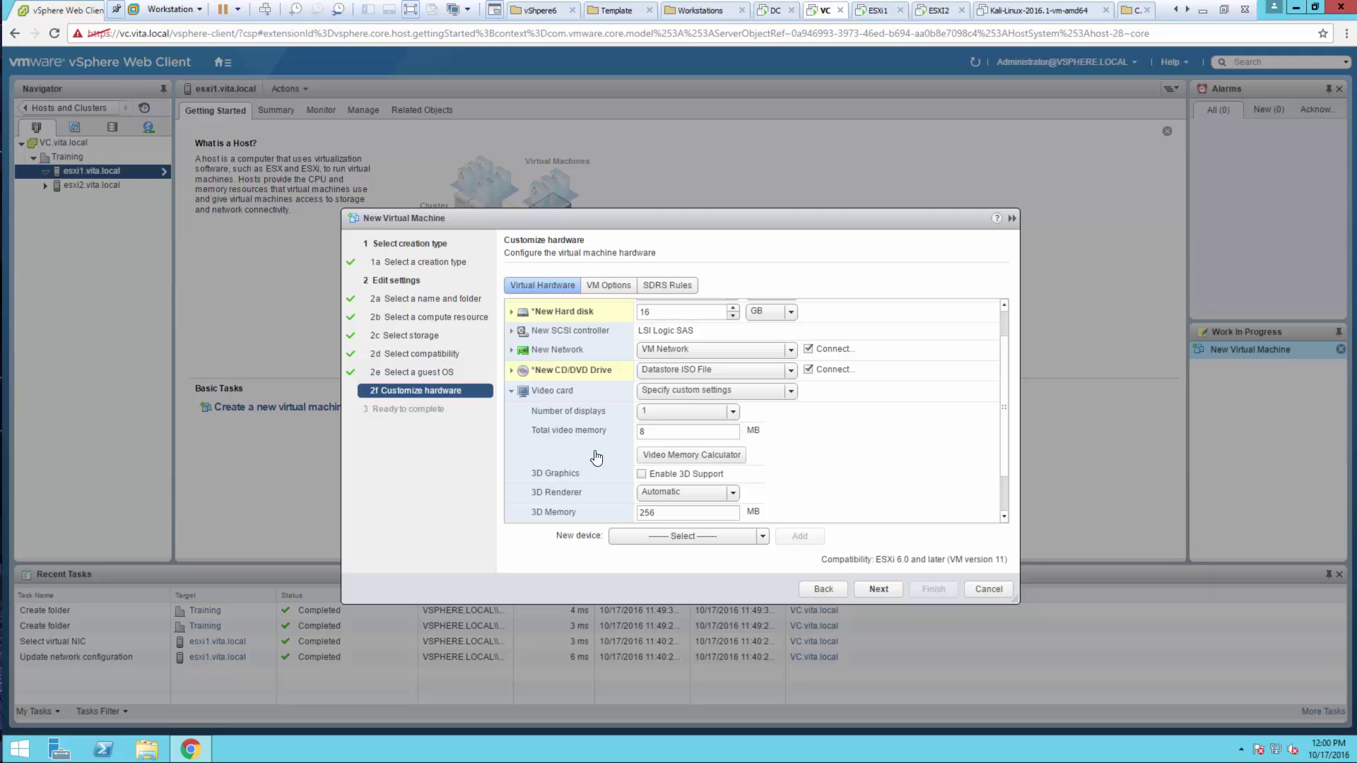
left_click(641, 475)
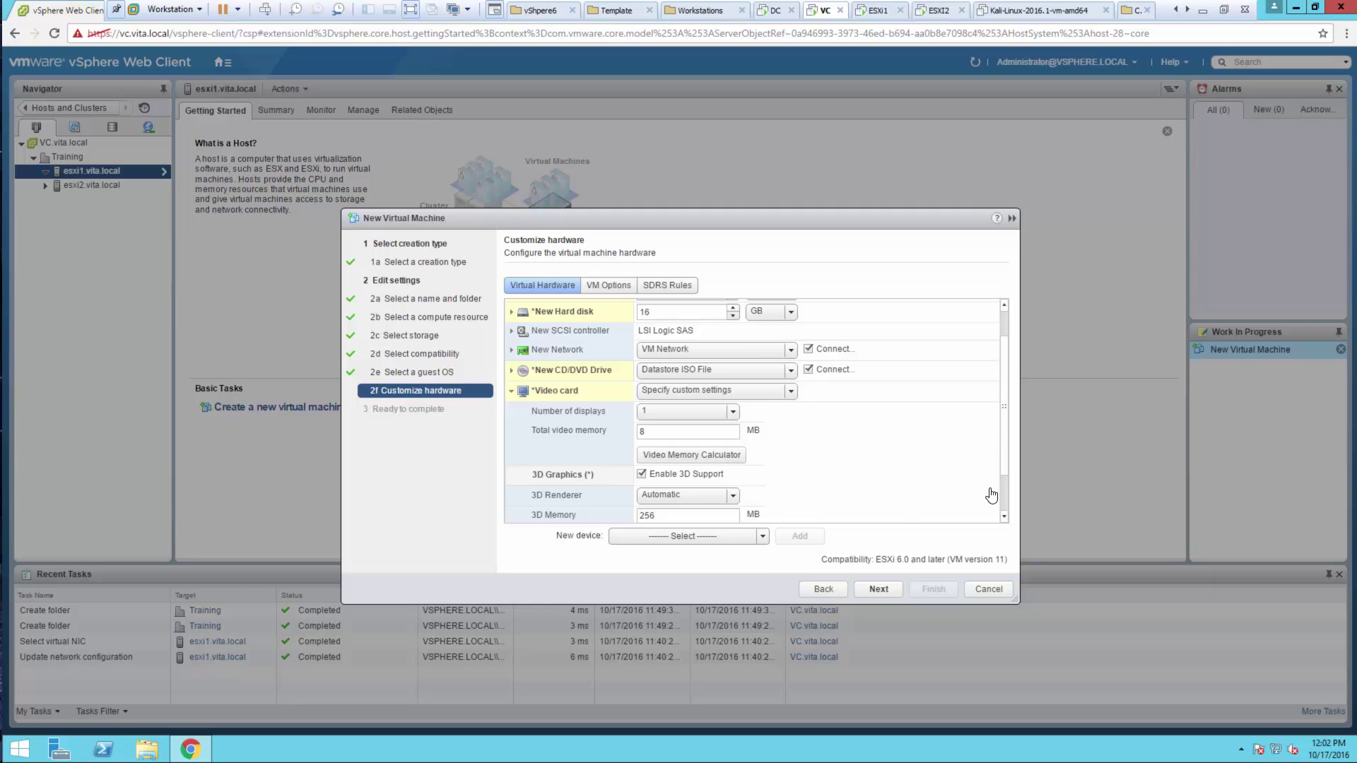
Step: Accept the customized hardware and finish creating the virtual machine
scroll(989, 495, "down", 2)
left_click(879, 590)
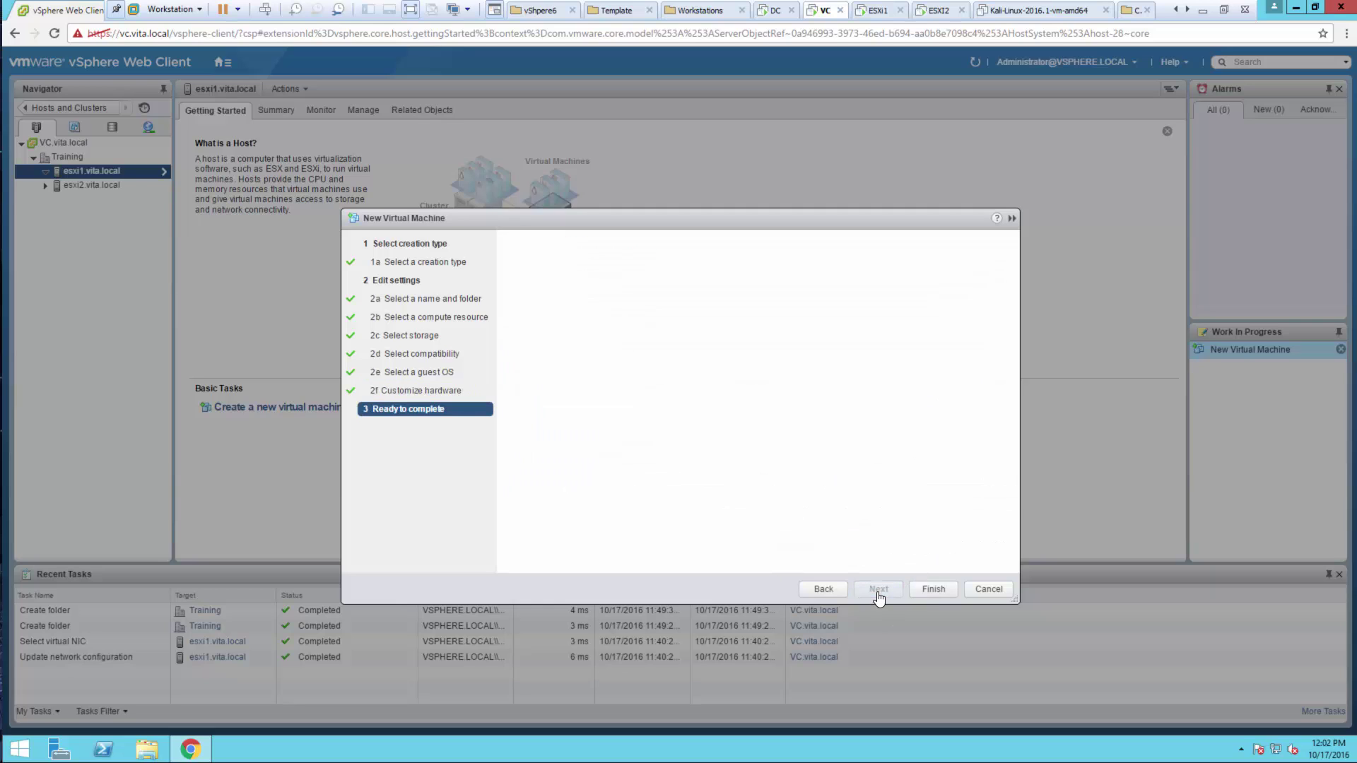
left_click(930, 590)
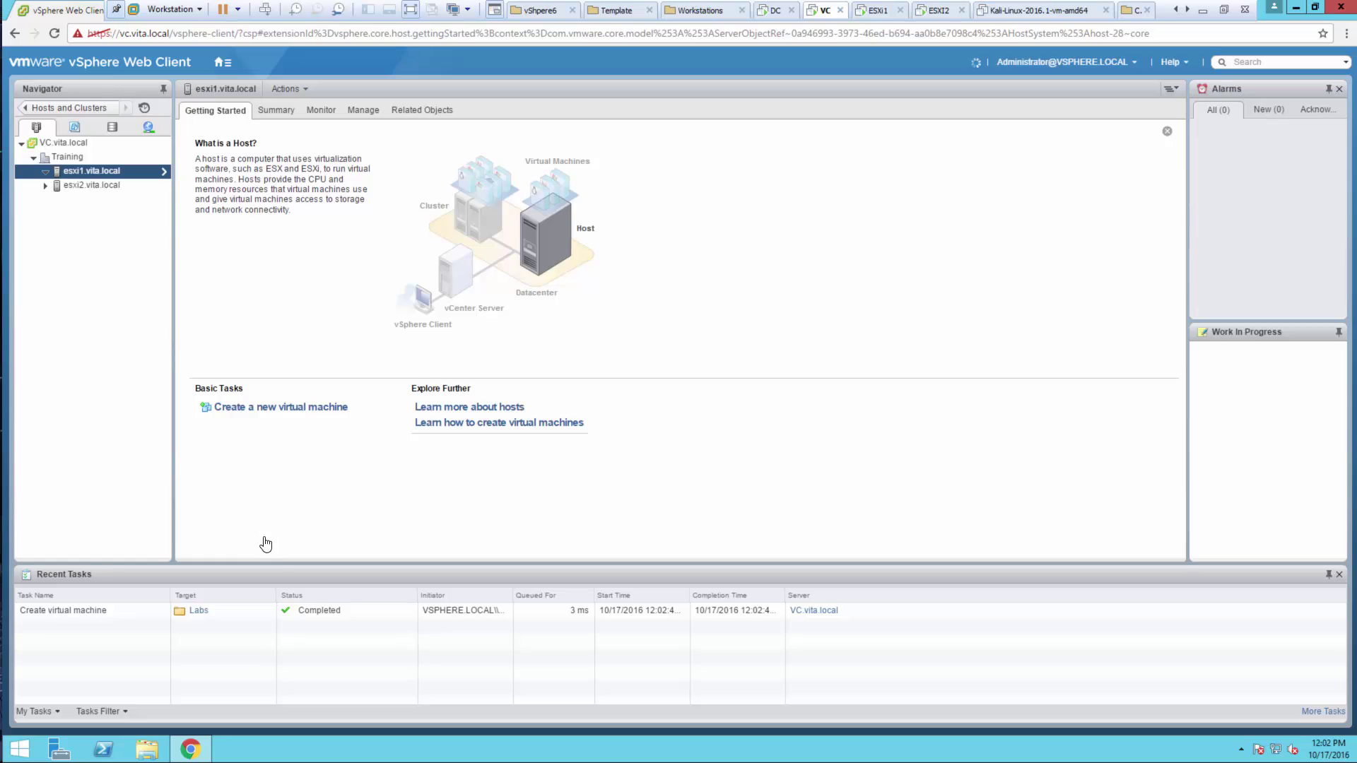
Step: Select the new virtual machine e732c under host esxi1.vita.local and power it on
left_click(46, 172)
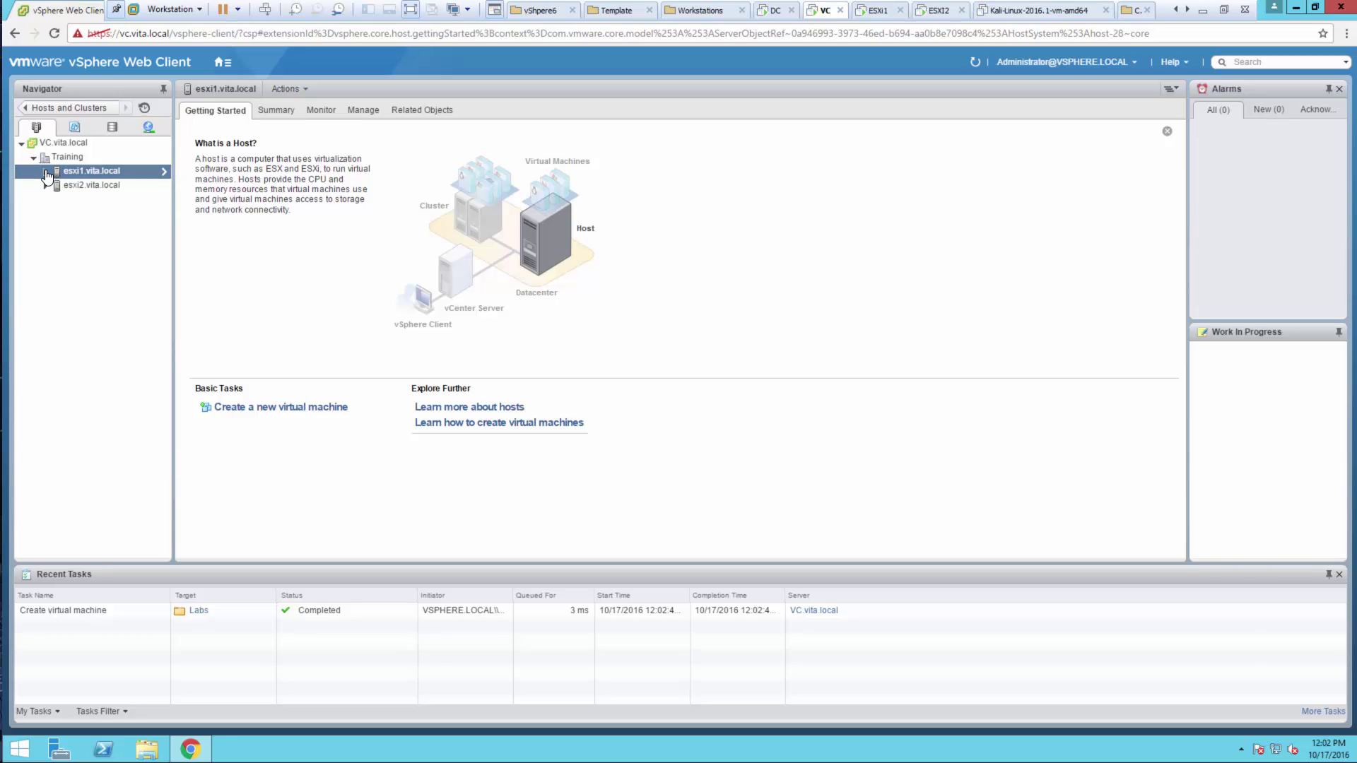
left_click(47, 172)
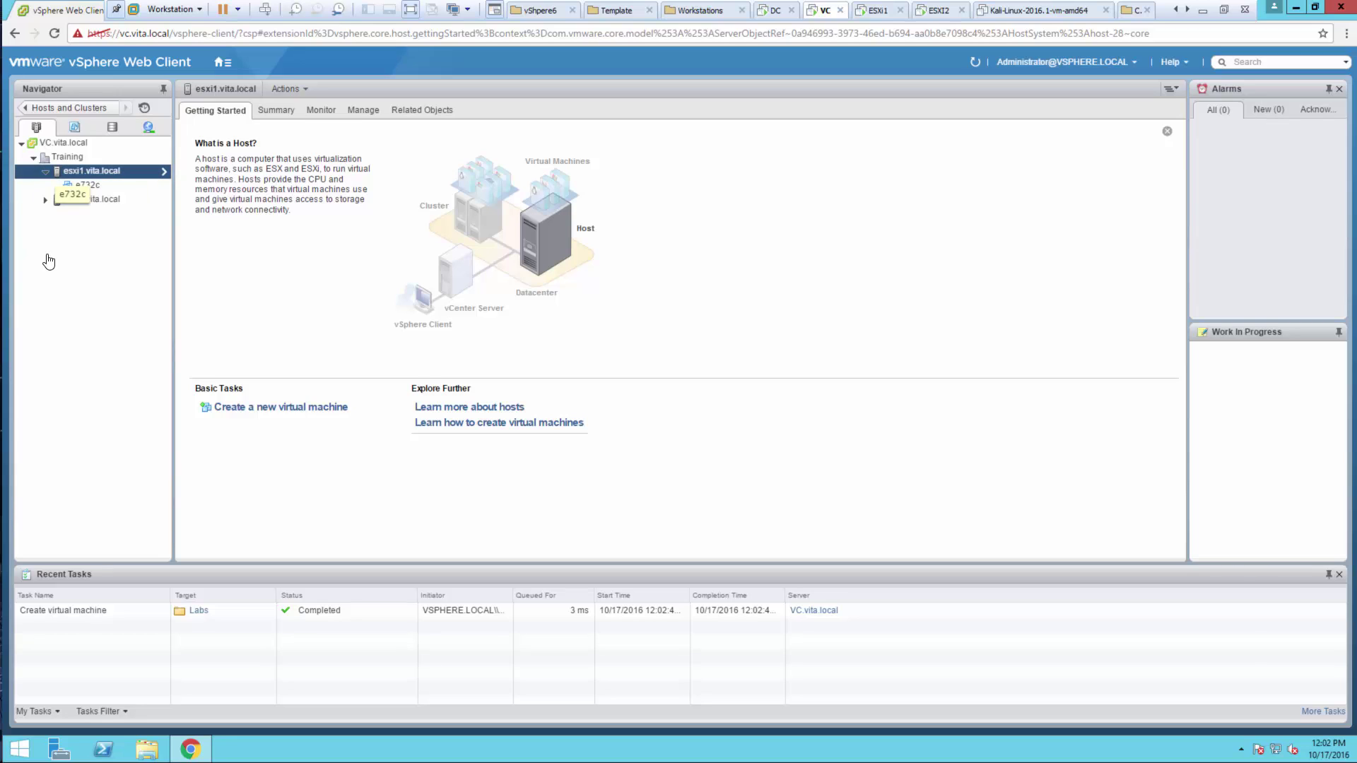
left_click(95, 187)
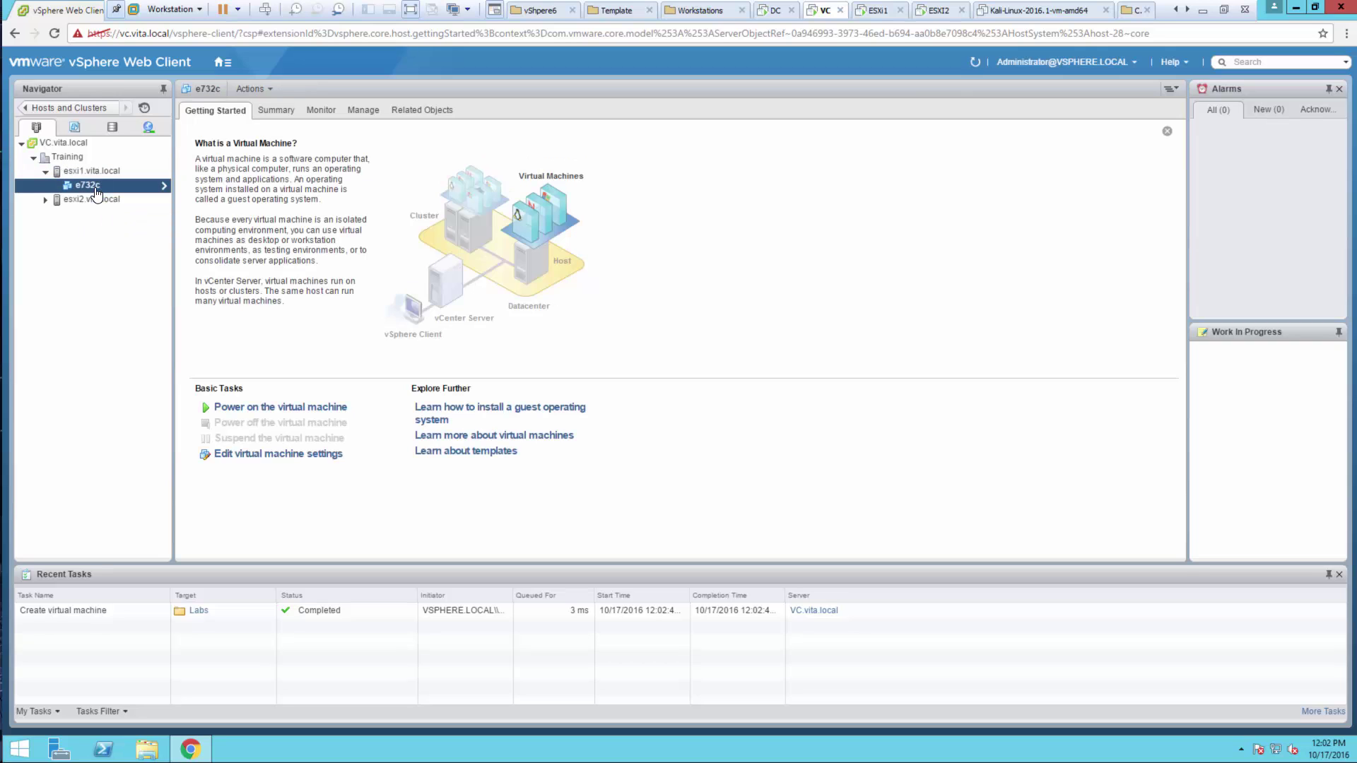
left_click(266, 412)
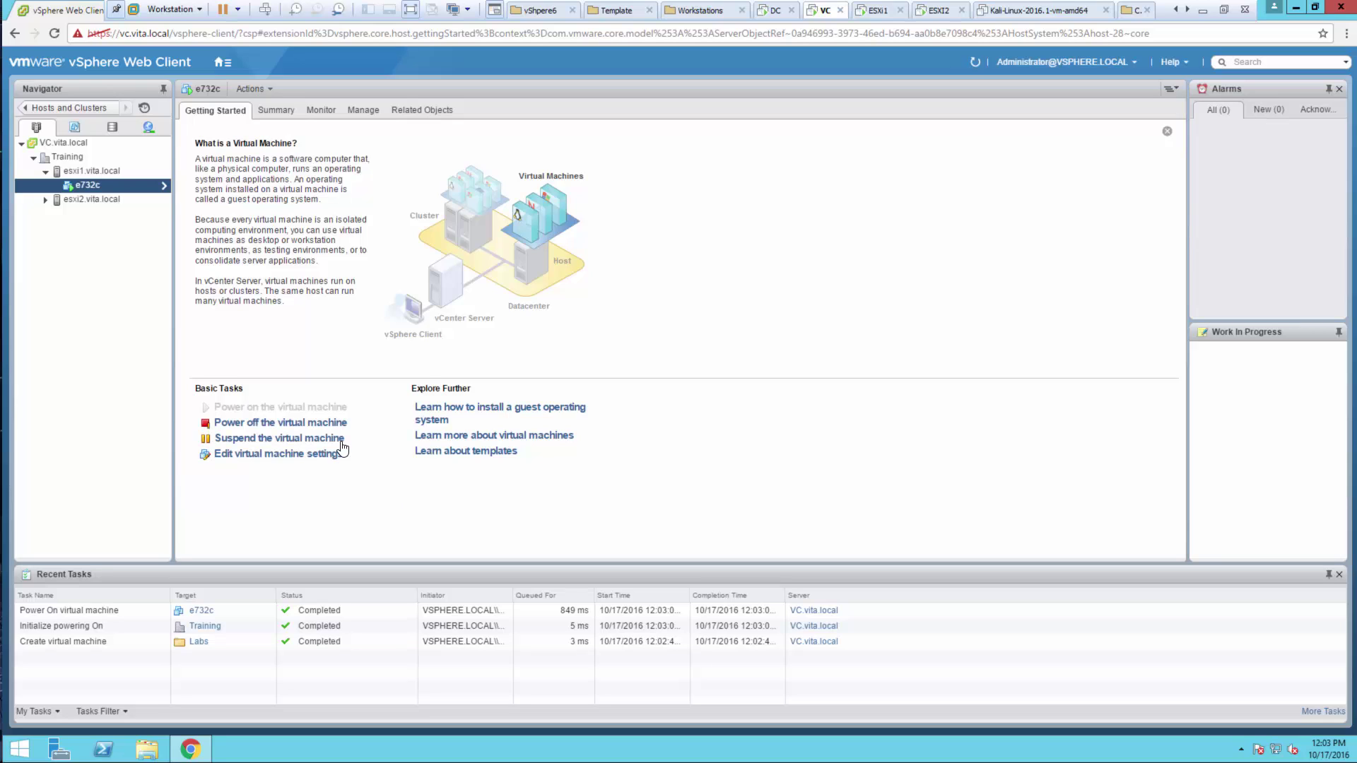
Step: Open the console of virtual machine e732c and give the Windows 7 installer screen input focus
left_click(272, 91)
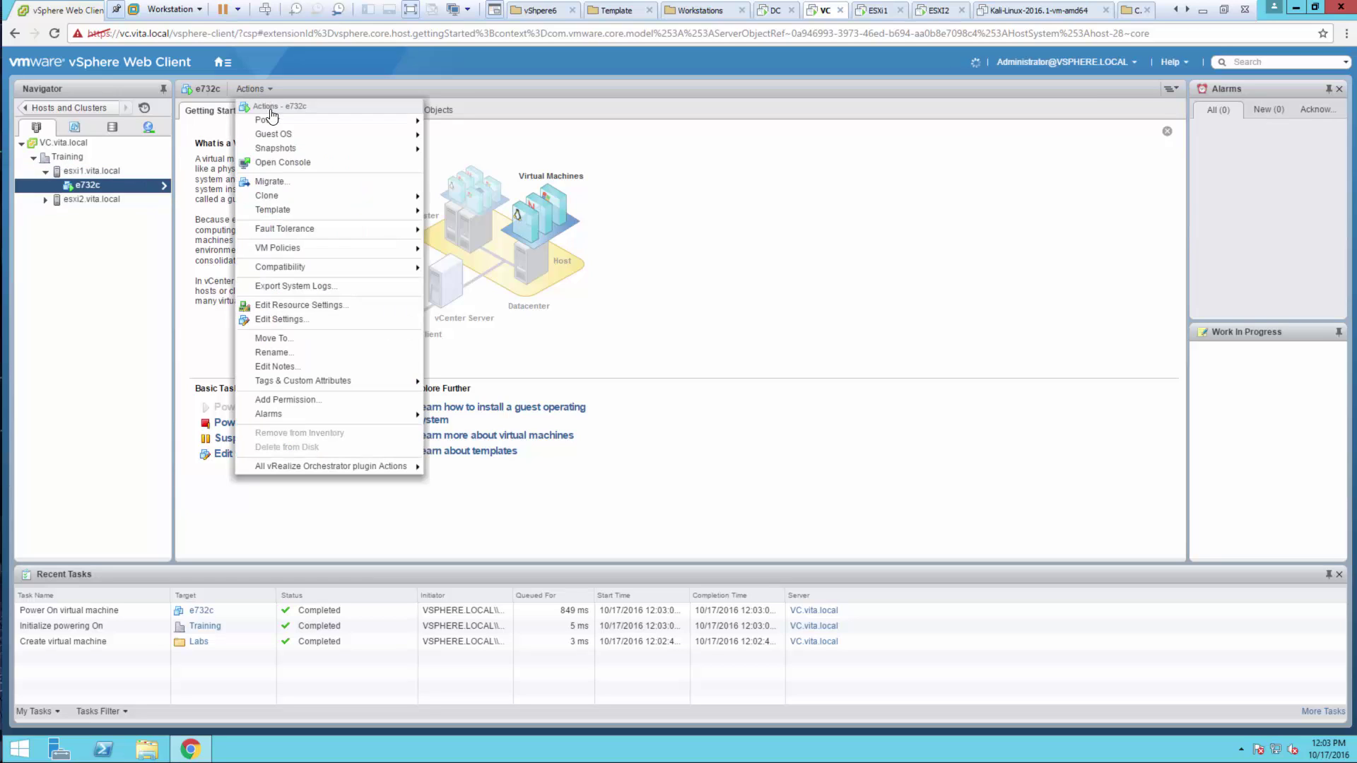
left_click(286, 163)
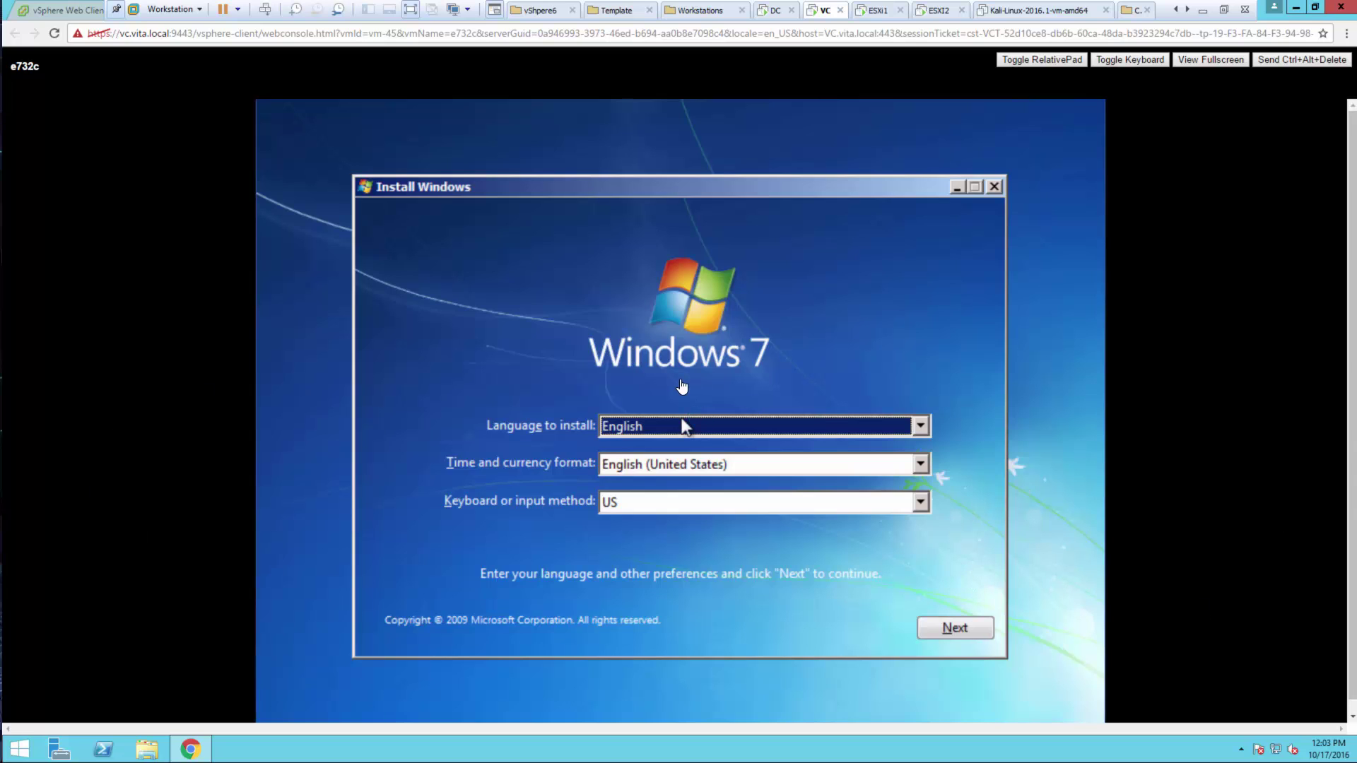
left_click(727, 416)
left_click(831, 403)
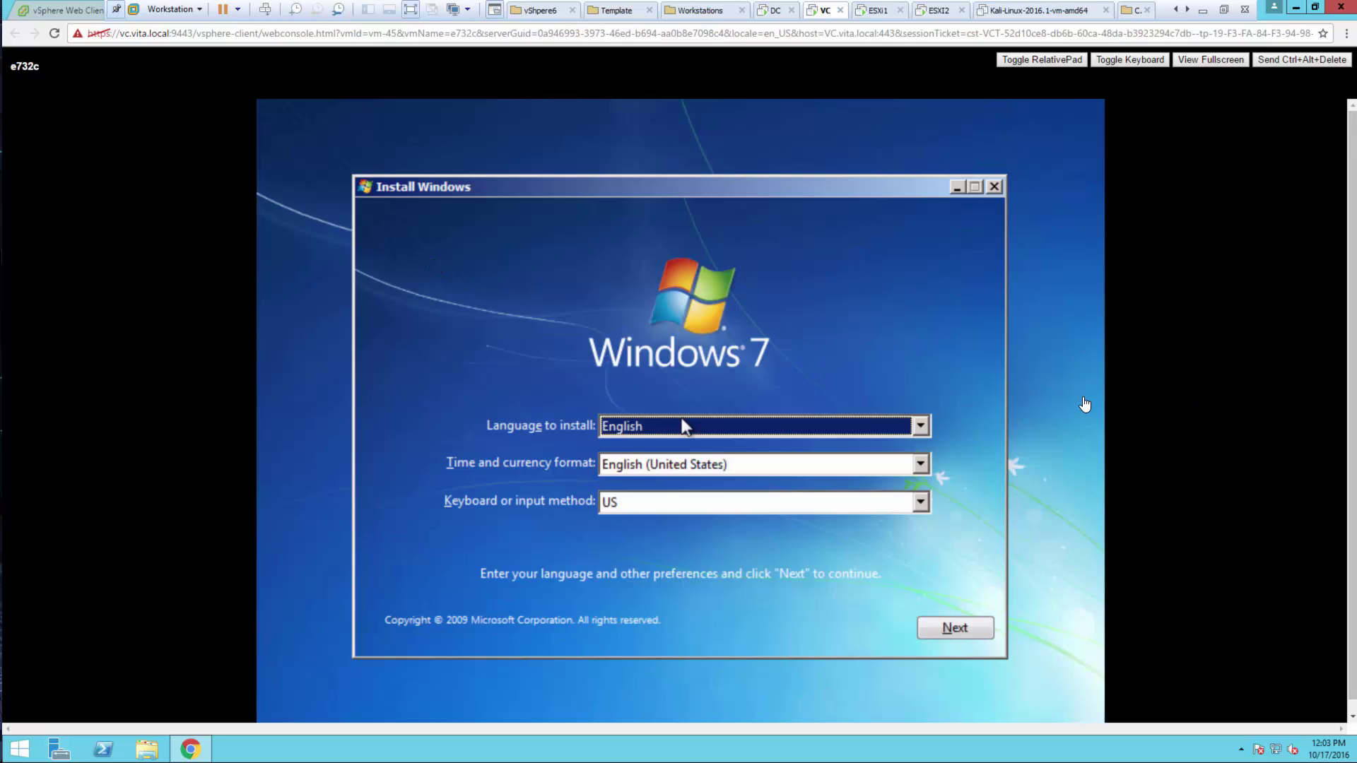
left_click(1084, 399)
left_click(1083, 399)
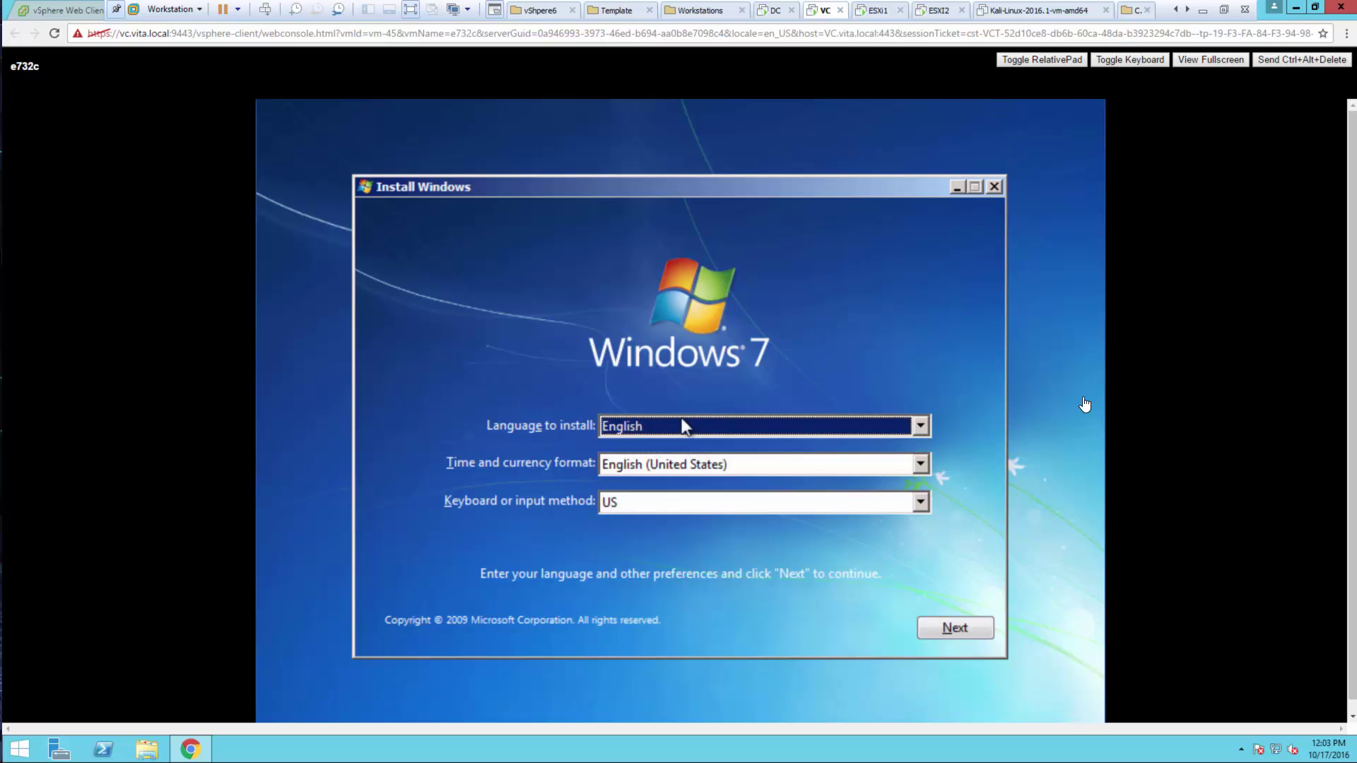
Step: Accept the English language, English (United States) format and US keyboard settings, and start the Windows 7 installation
key("Tab")
key("Tab")
key("Tab")
key("Return")
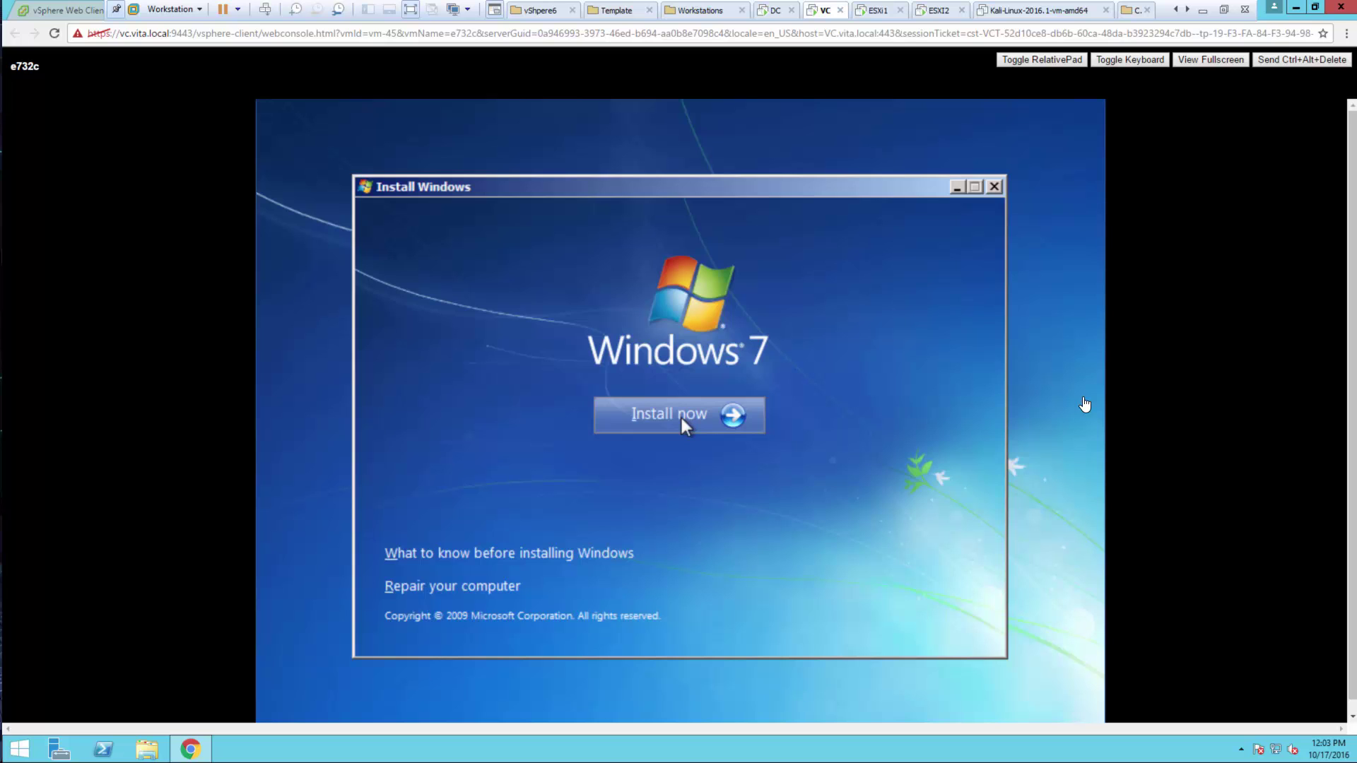
left_click(681, 417)
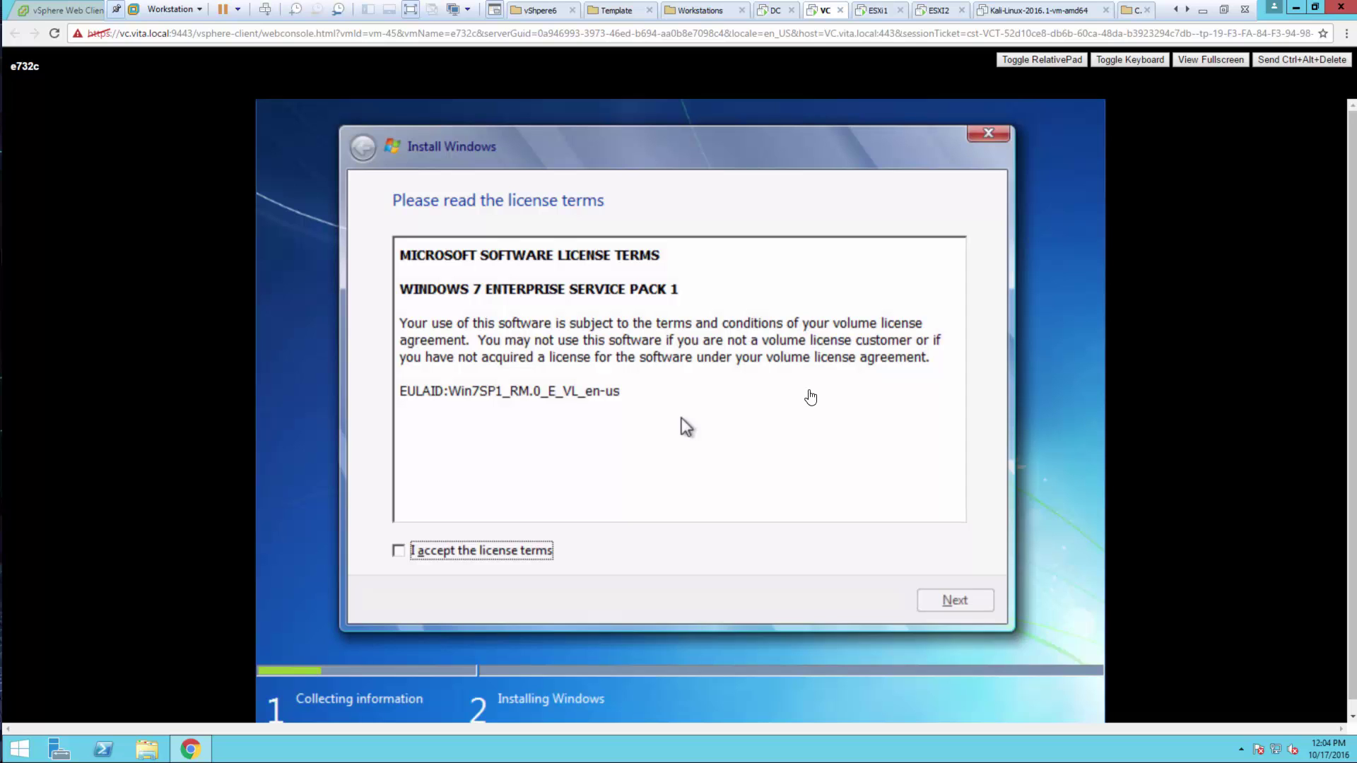
Step: Accept the Windows 7 license terms and proceed with a Custom (advanced) installation
key("space")
key("Return")
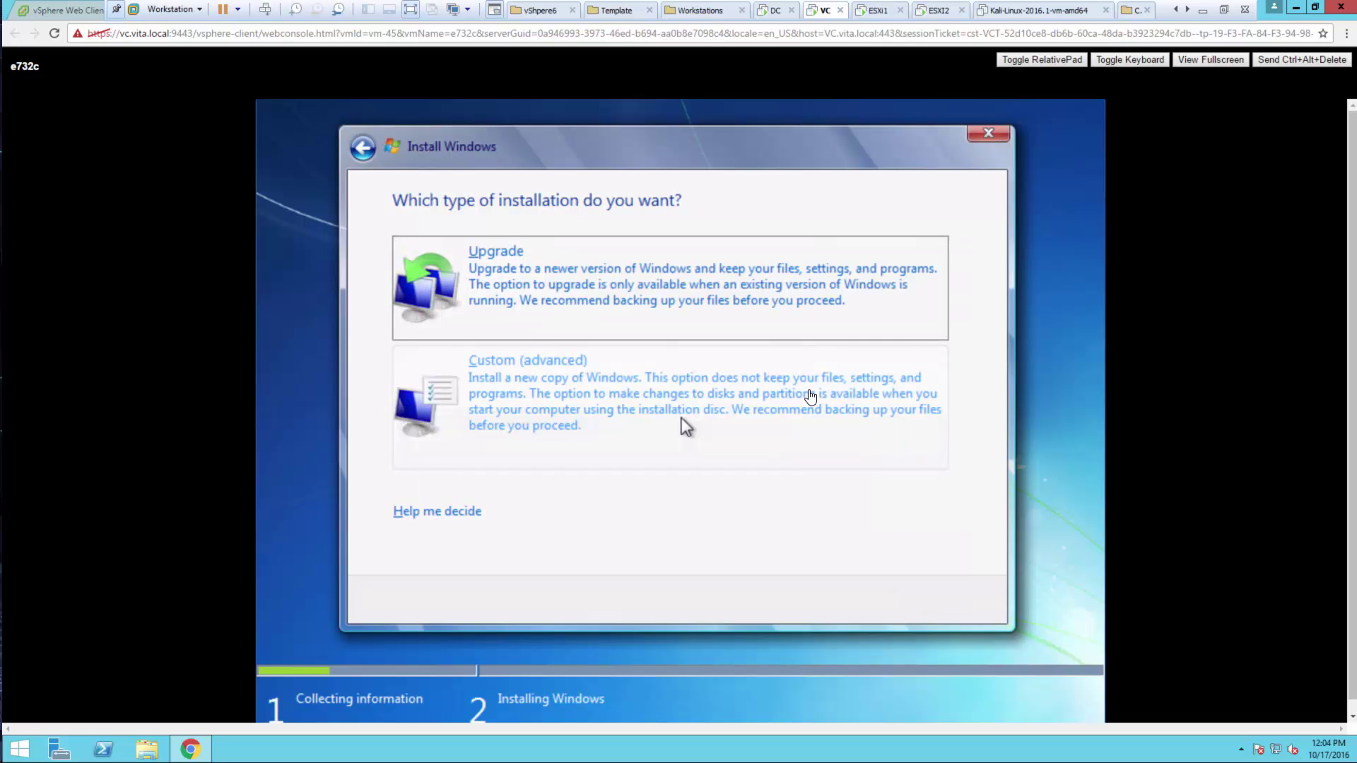
key("Down")
key("Return")
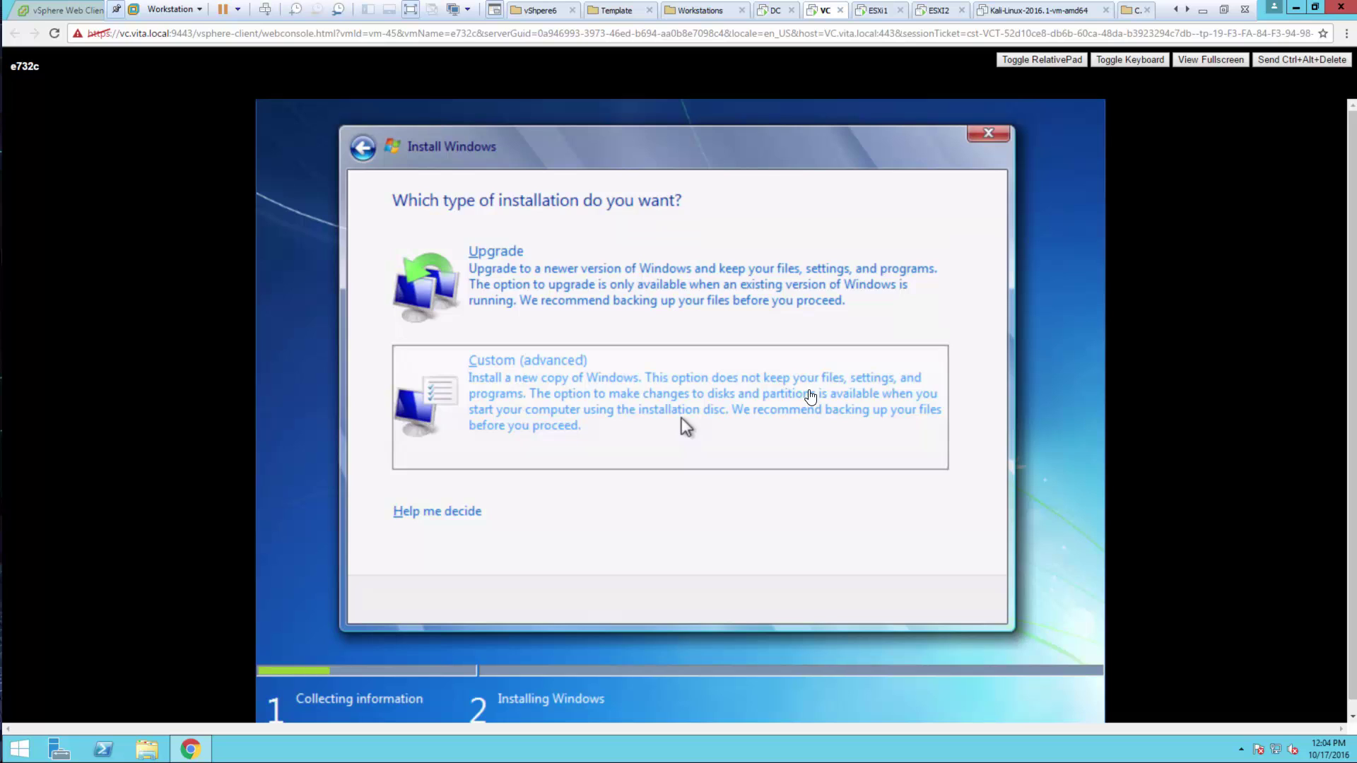
key("Return")
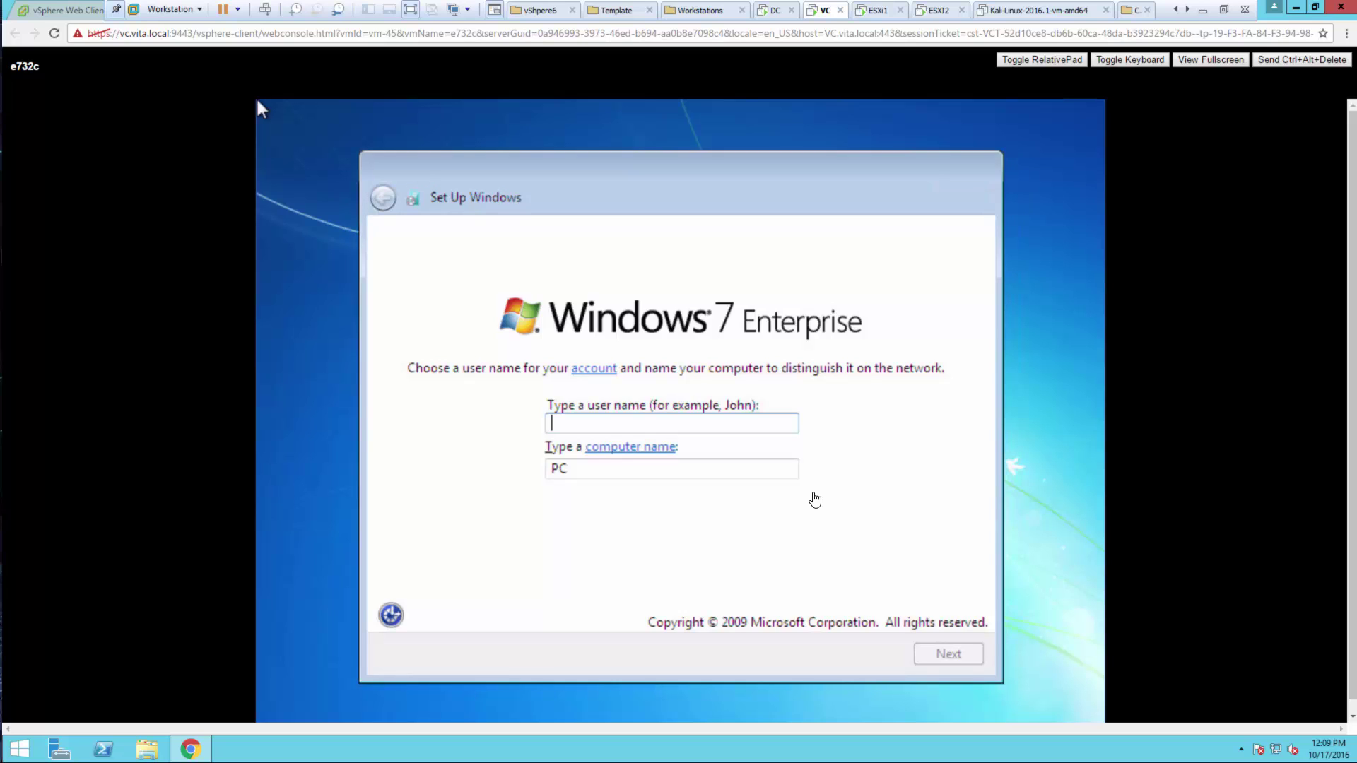
Step: Set the Windows user name to Student and the computer name to e732c, and continue the setup
type("Studewnt")
key("BackSpace")
key("BackSpace")
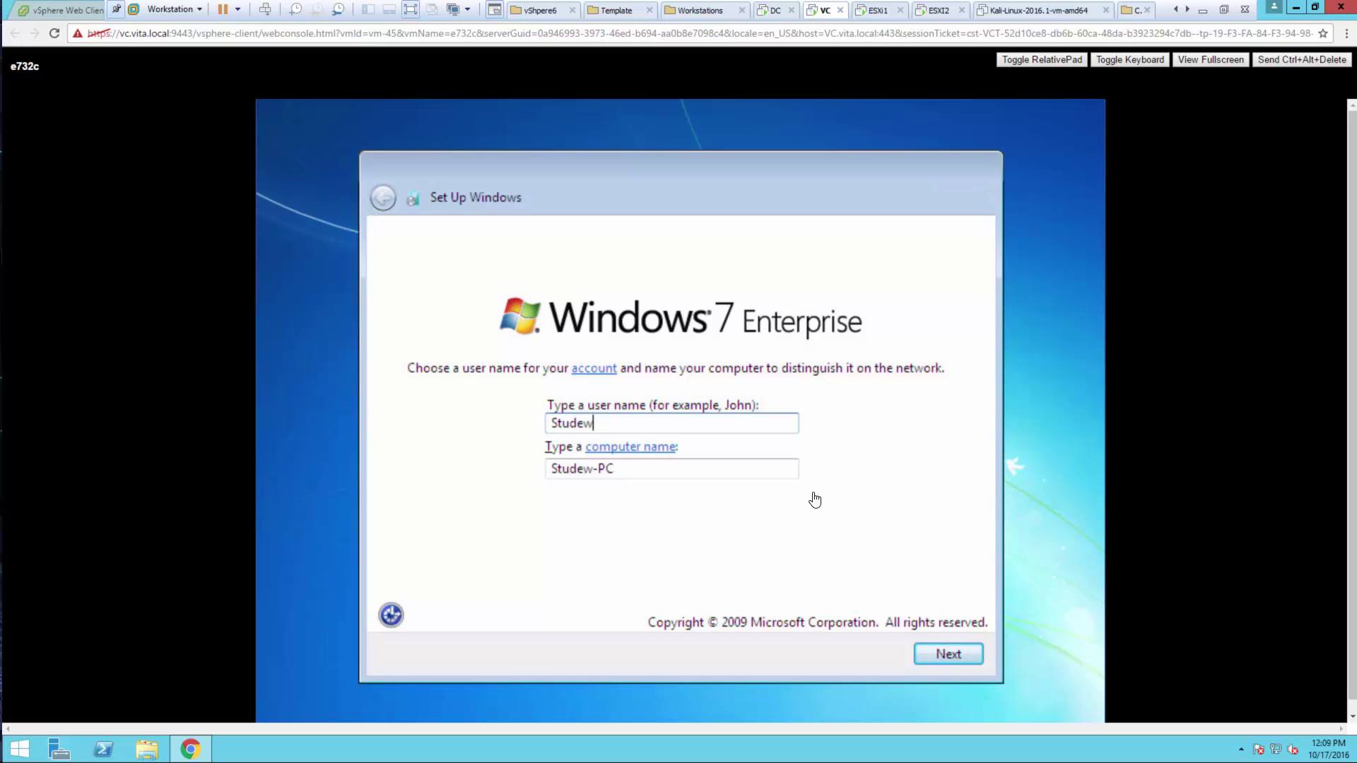
key("BackSpace")
type("nt")
key("Tab")
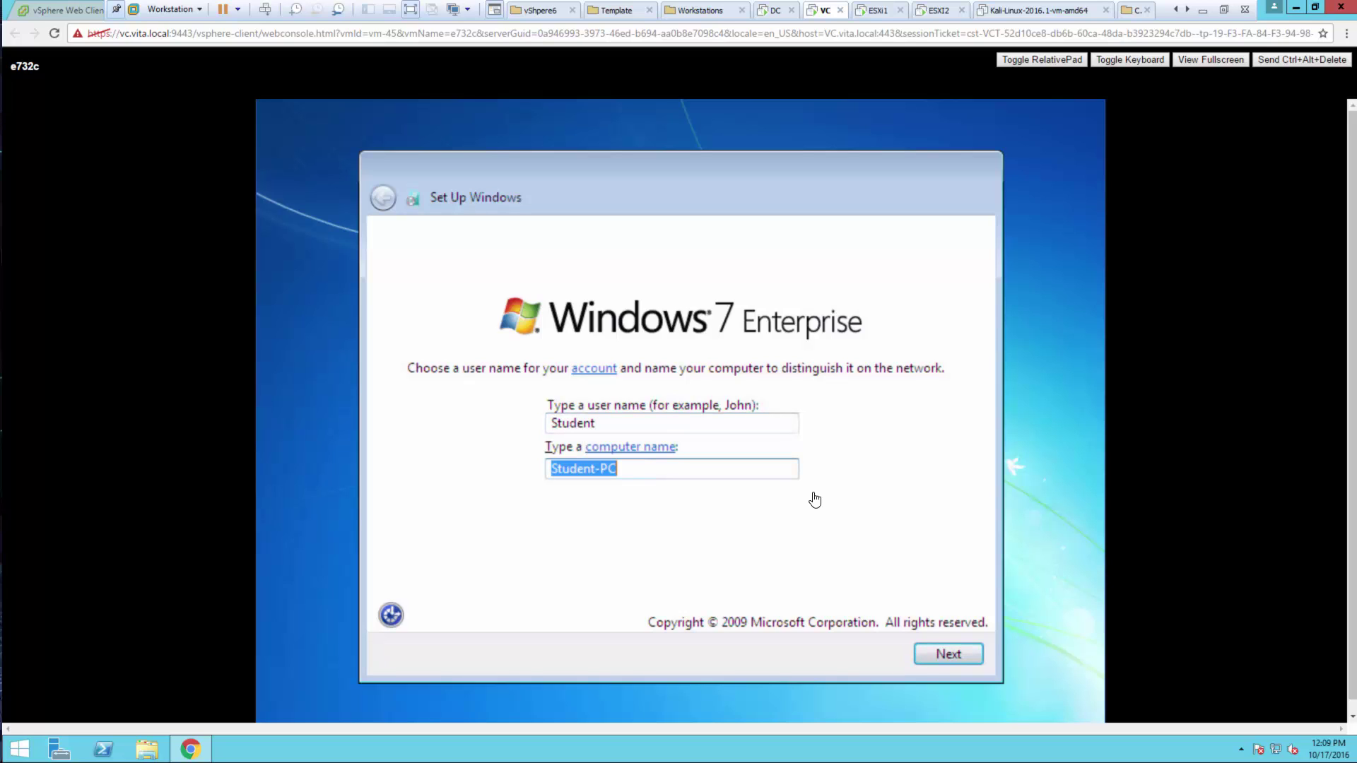
type("e7")
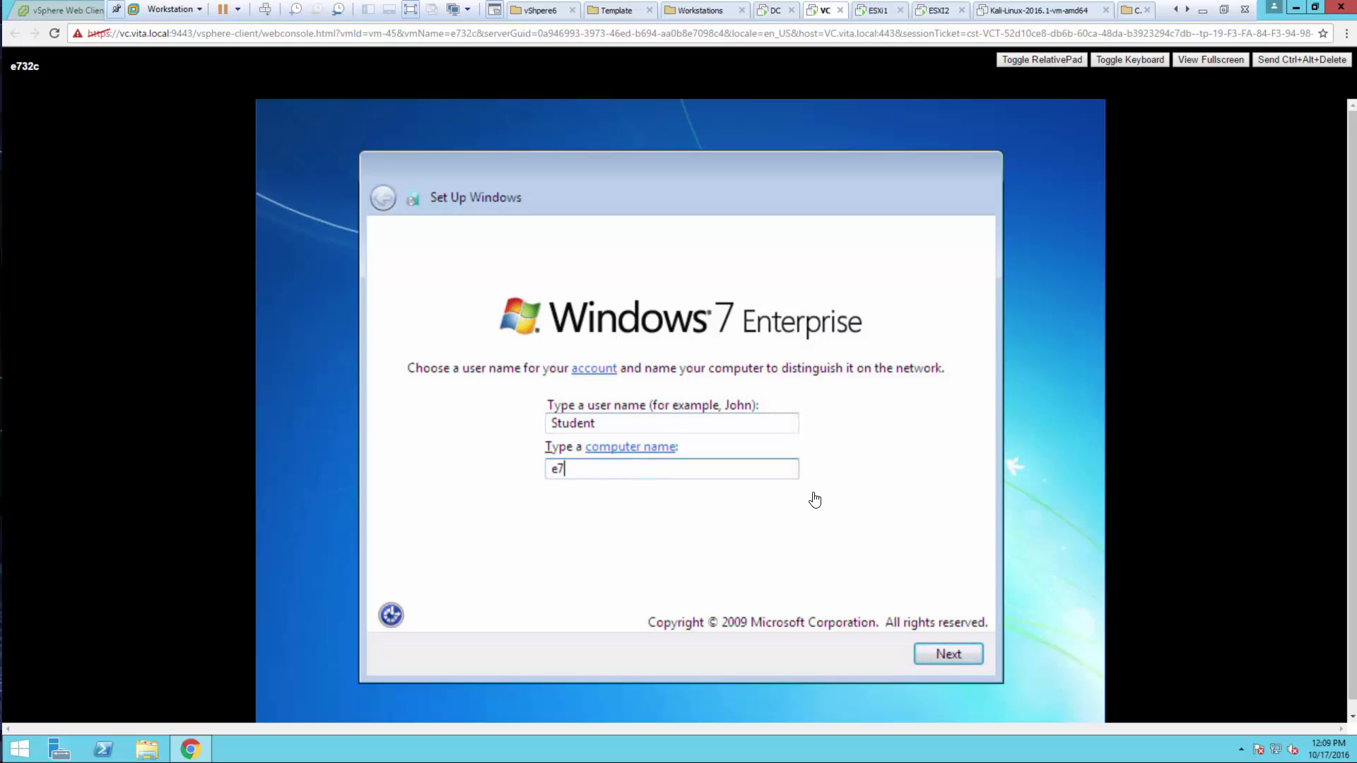
type("32c")
key("Tab")
key("Tab")
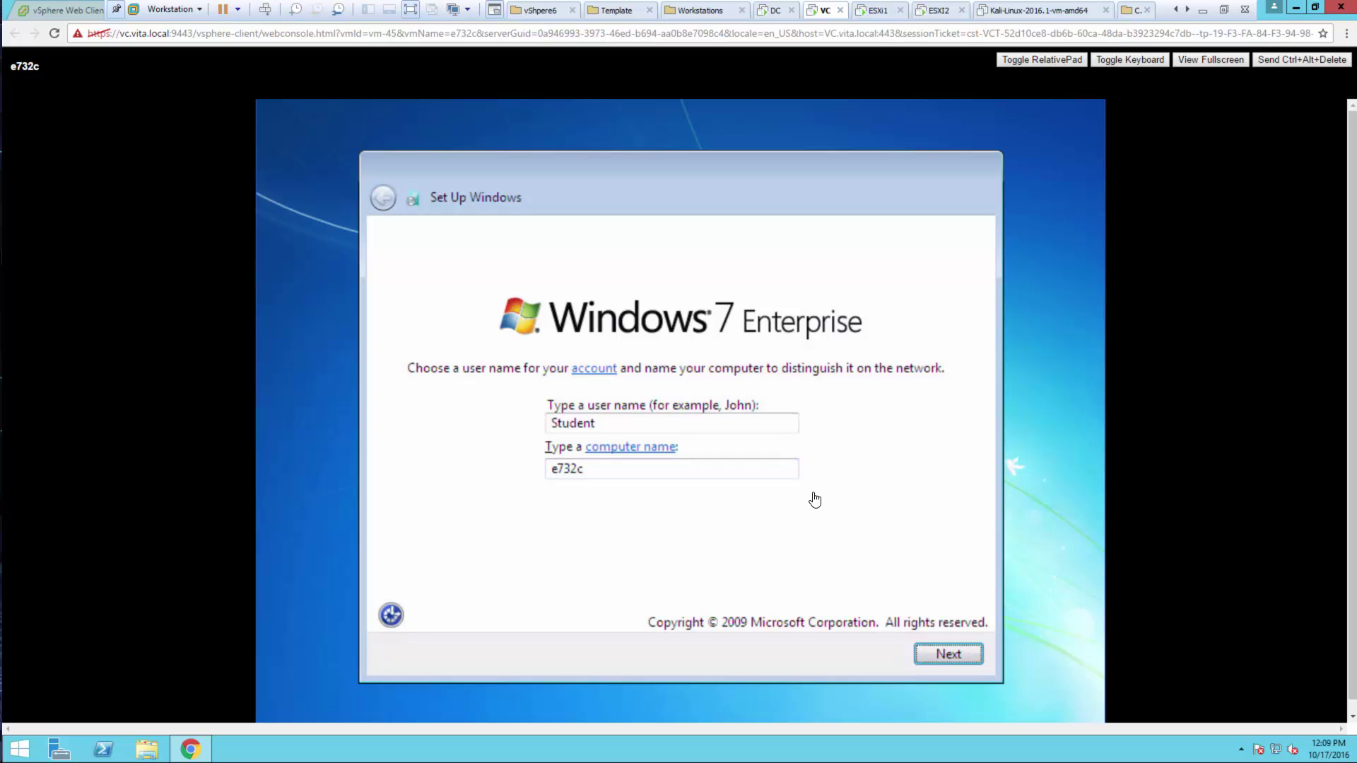
key("Return")
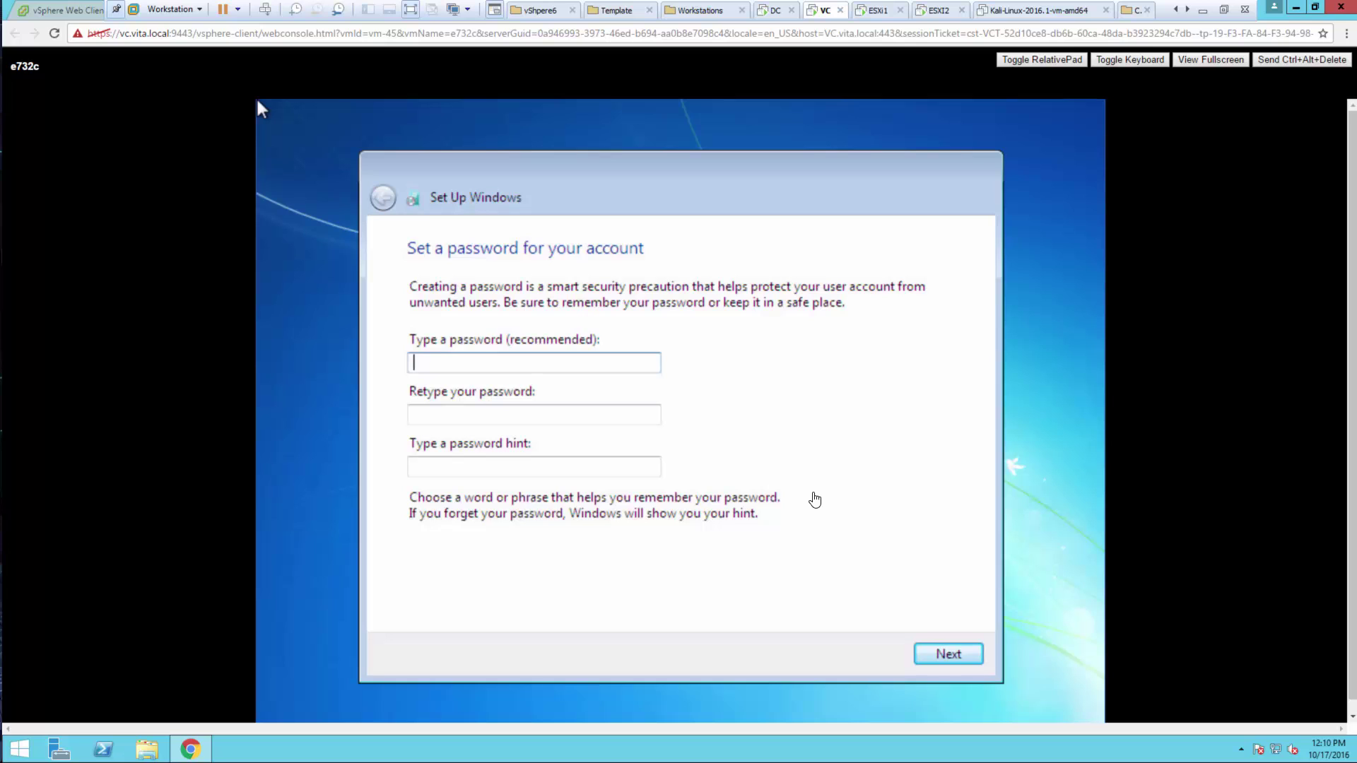
Step: Leave the account password blank and choose Ask me later for the automatic update settings
key("Tab")
key("Tab")
key("Tab")
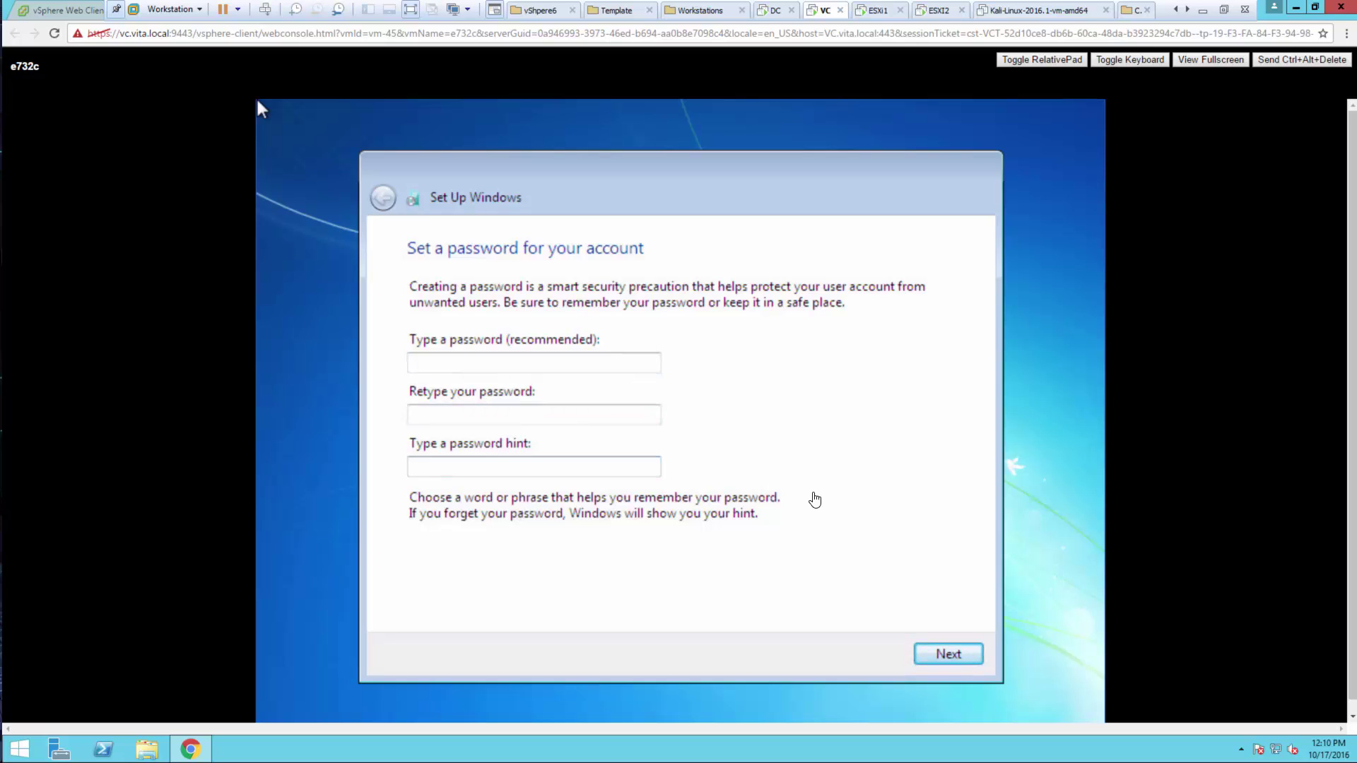
key("Return")
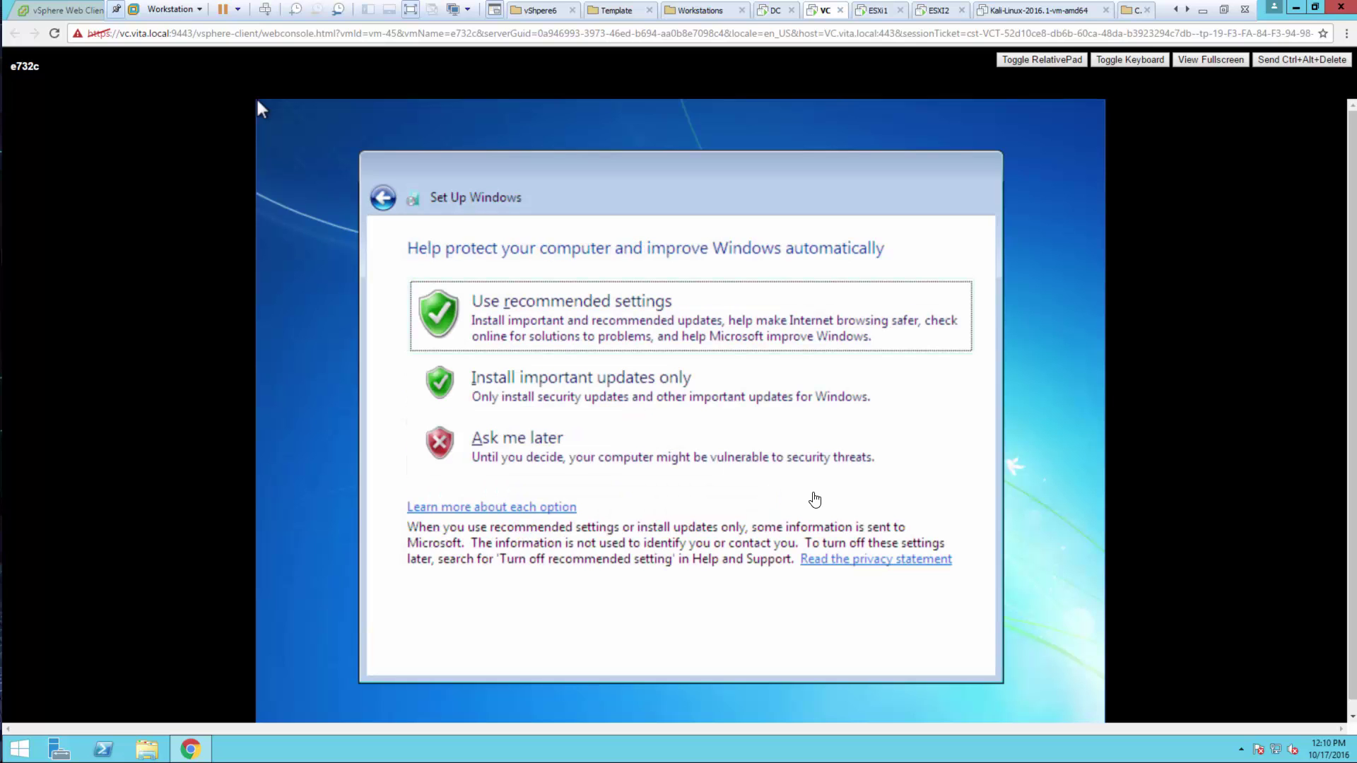
key("Up")
key("Return")
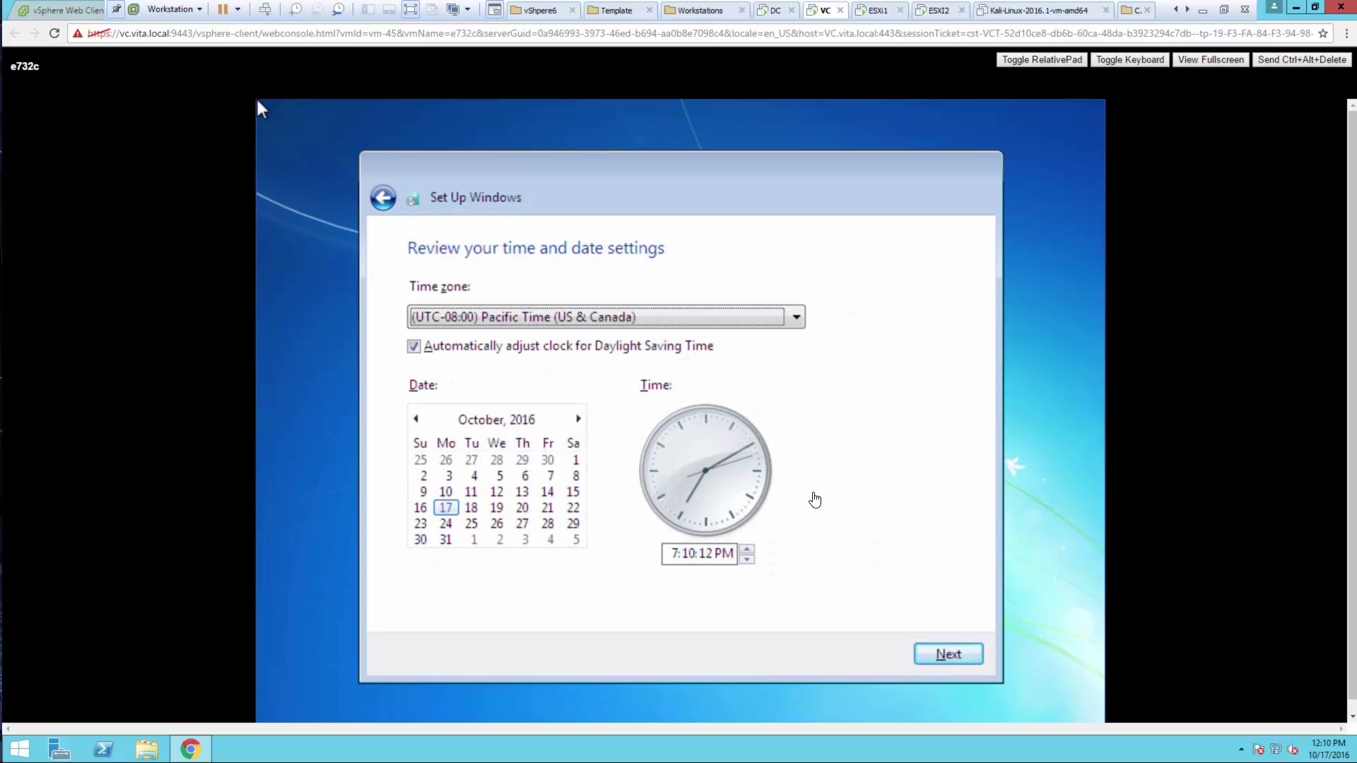
Step: Set the clock's hour to 12, accept the date and time settings, and choose Work network as the computer's location
key("Tab")
key("Tab")
key("Tab")
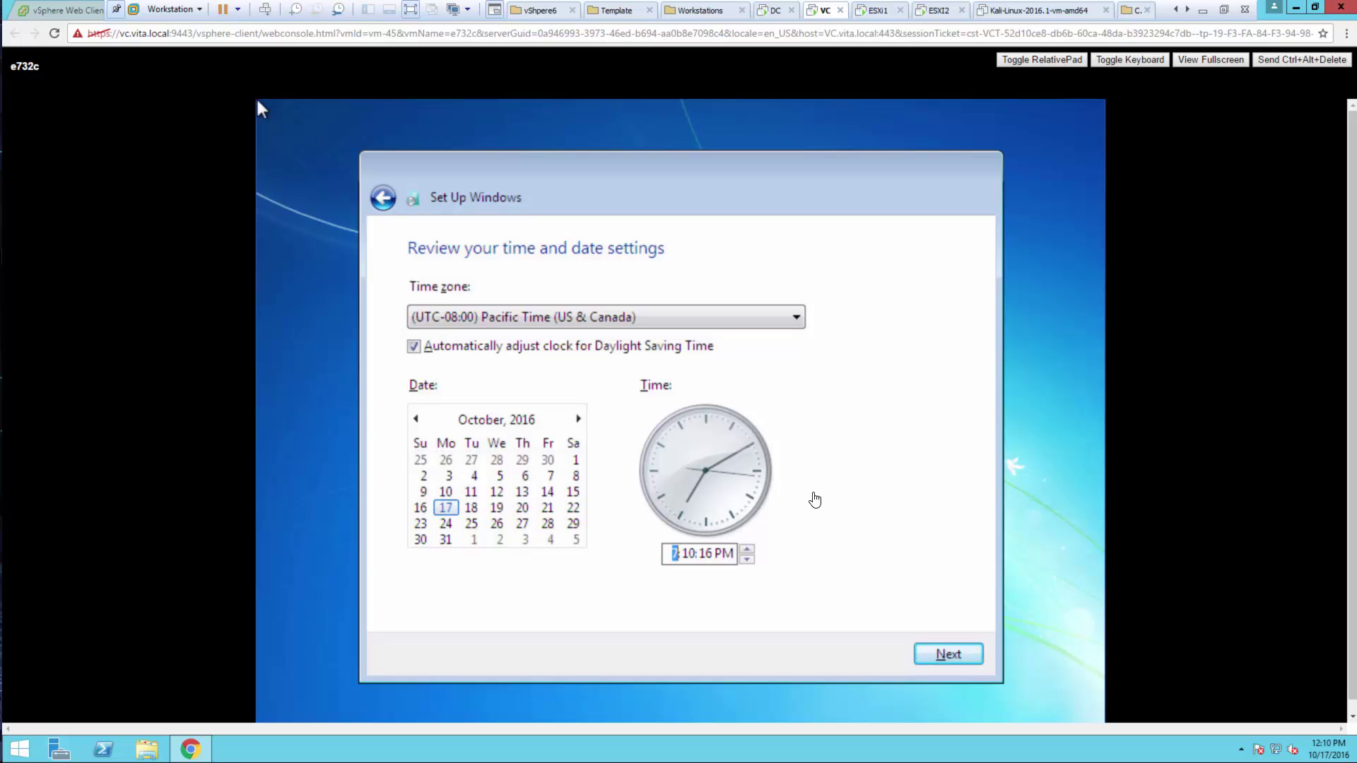
type("12")
key("Right")
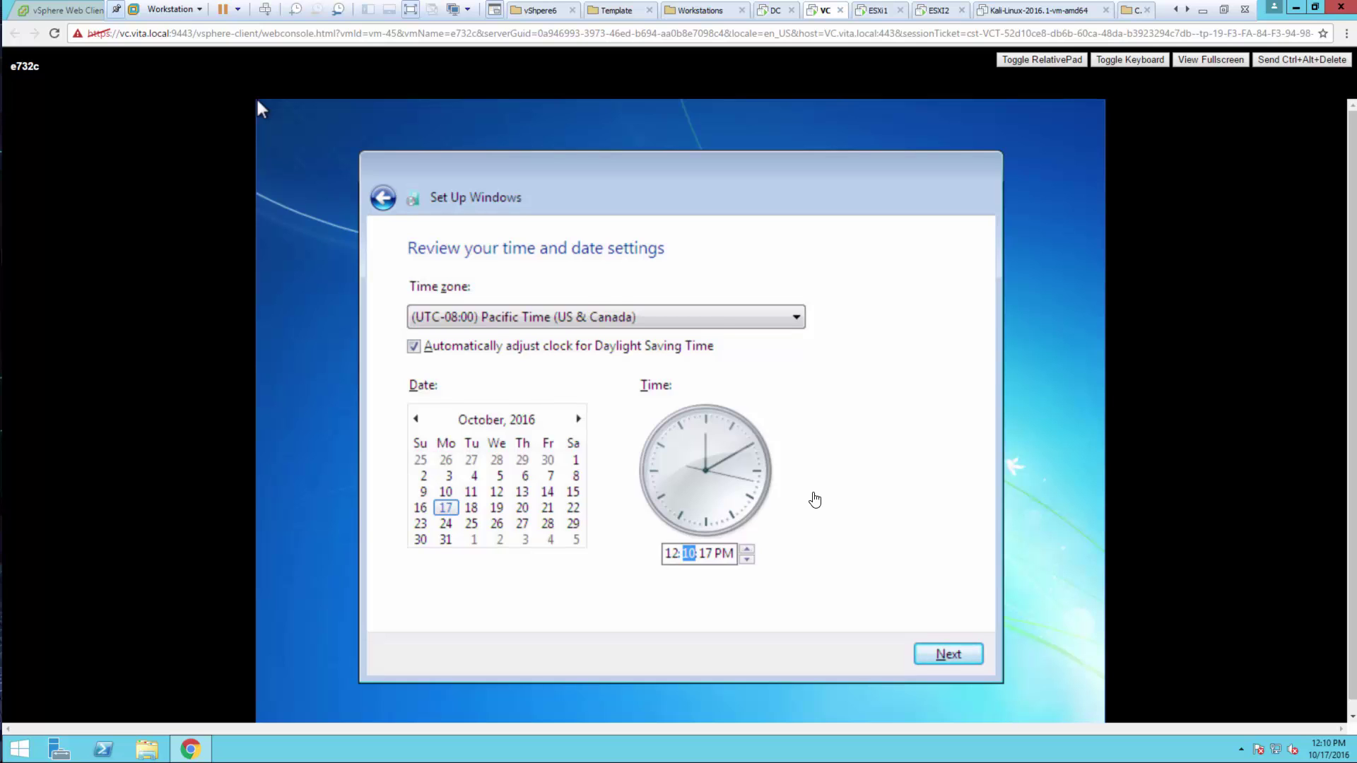
key("Return")
key("Up")
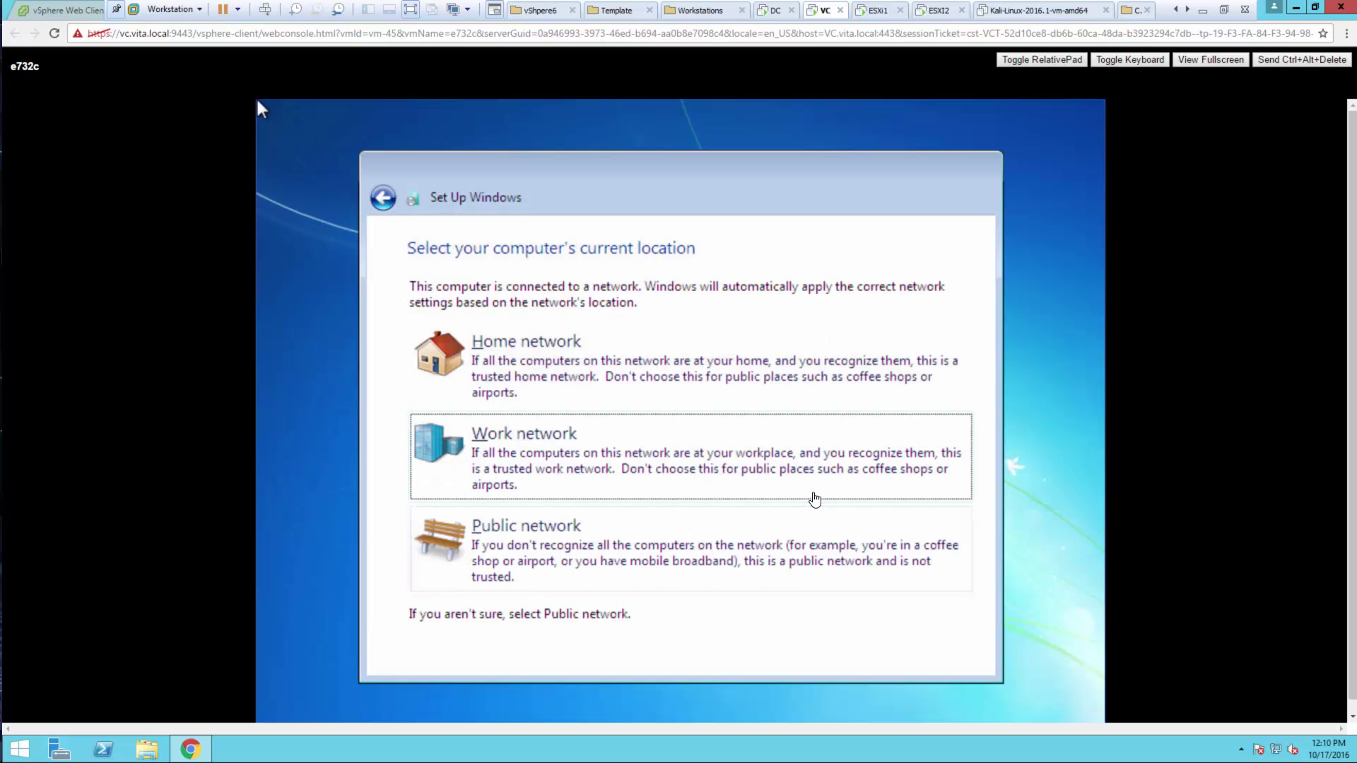
key("Return")
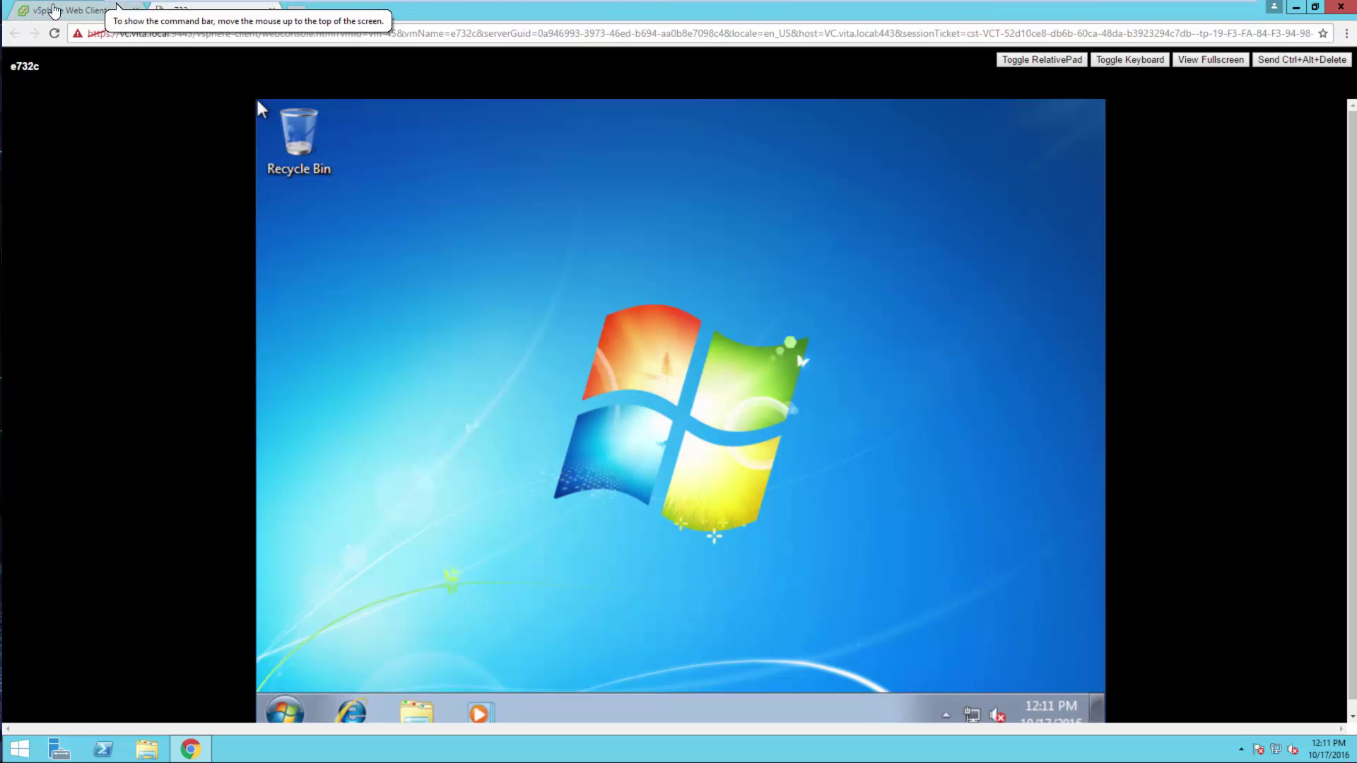
Step: Mount the VMware Tools installer on e732c from the virtual machine's summary in the vSphere Web Client
left_click(54, 11)
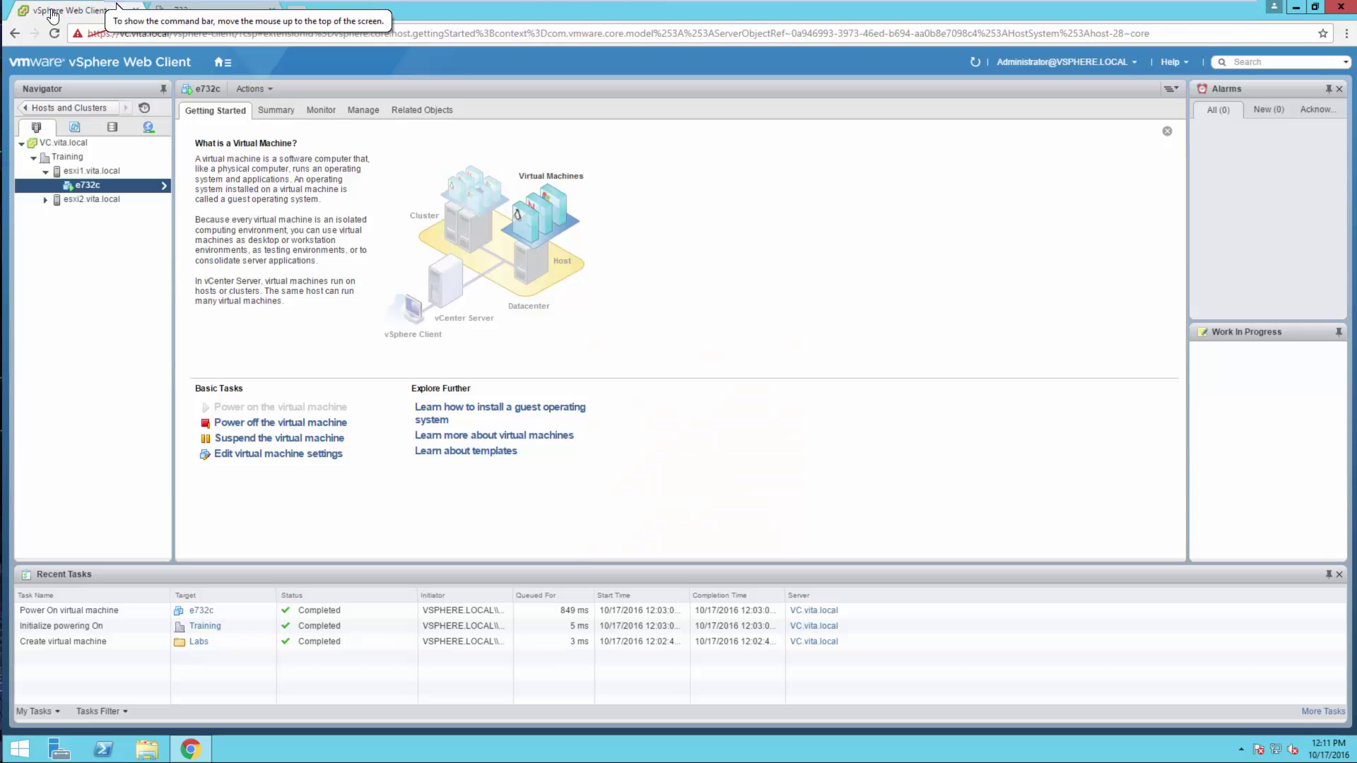
left_click(276, 111)
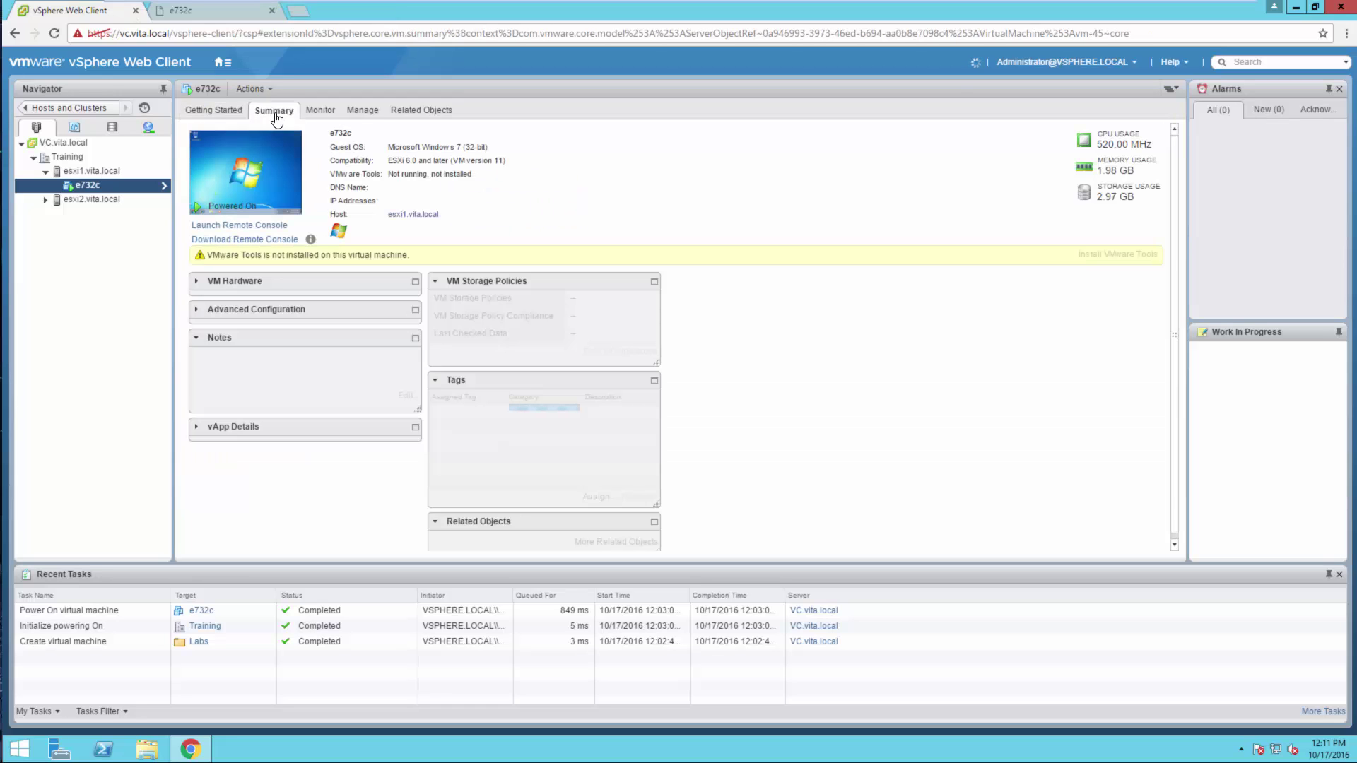
left_click(1109, 258)
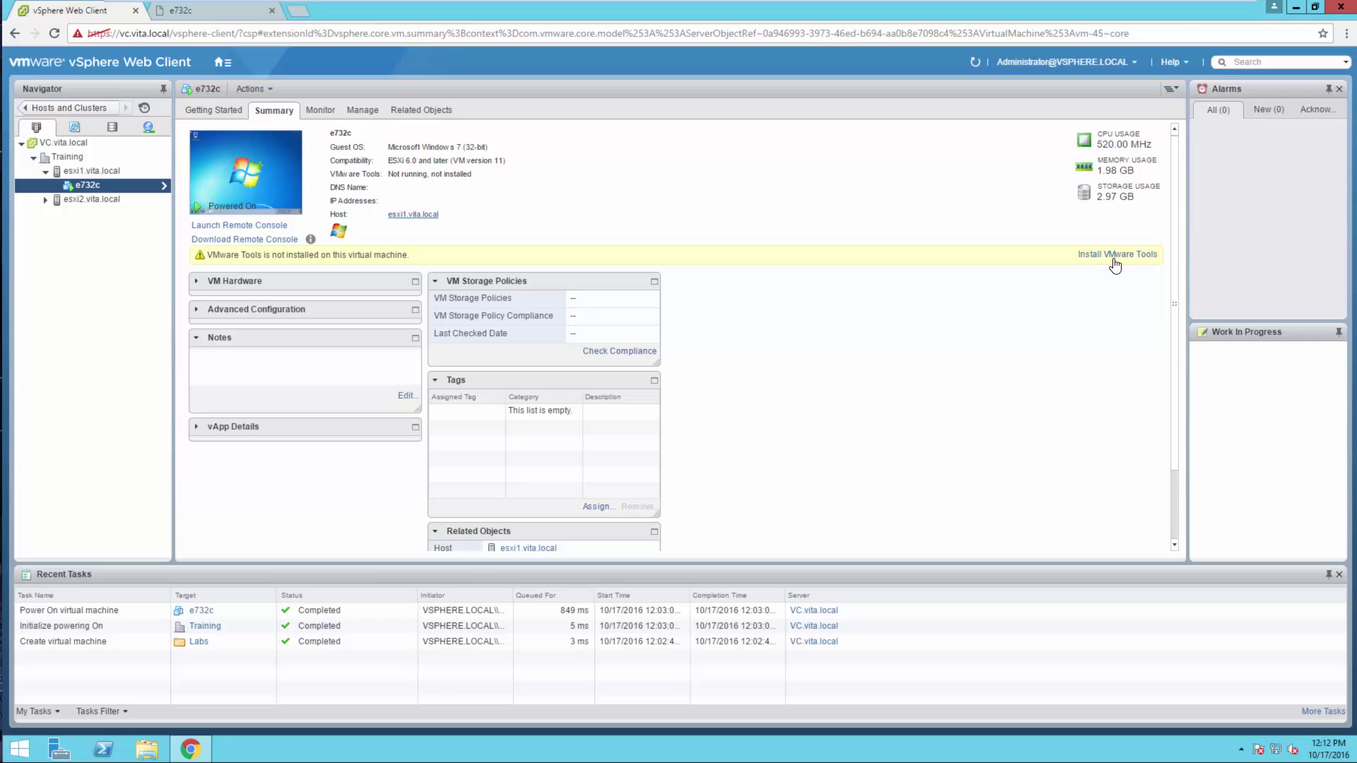
left_click(1089, 256)
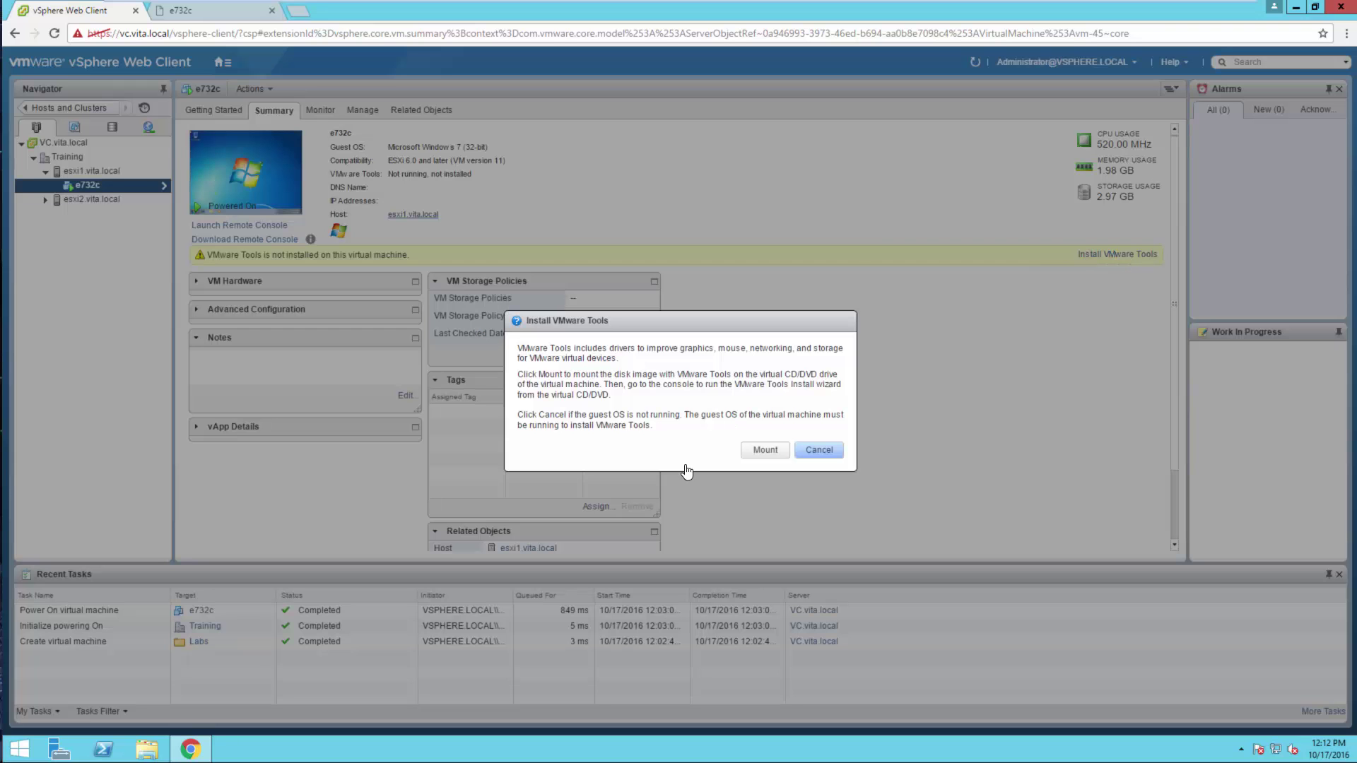
left_click(757, 451)
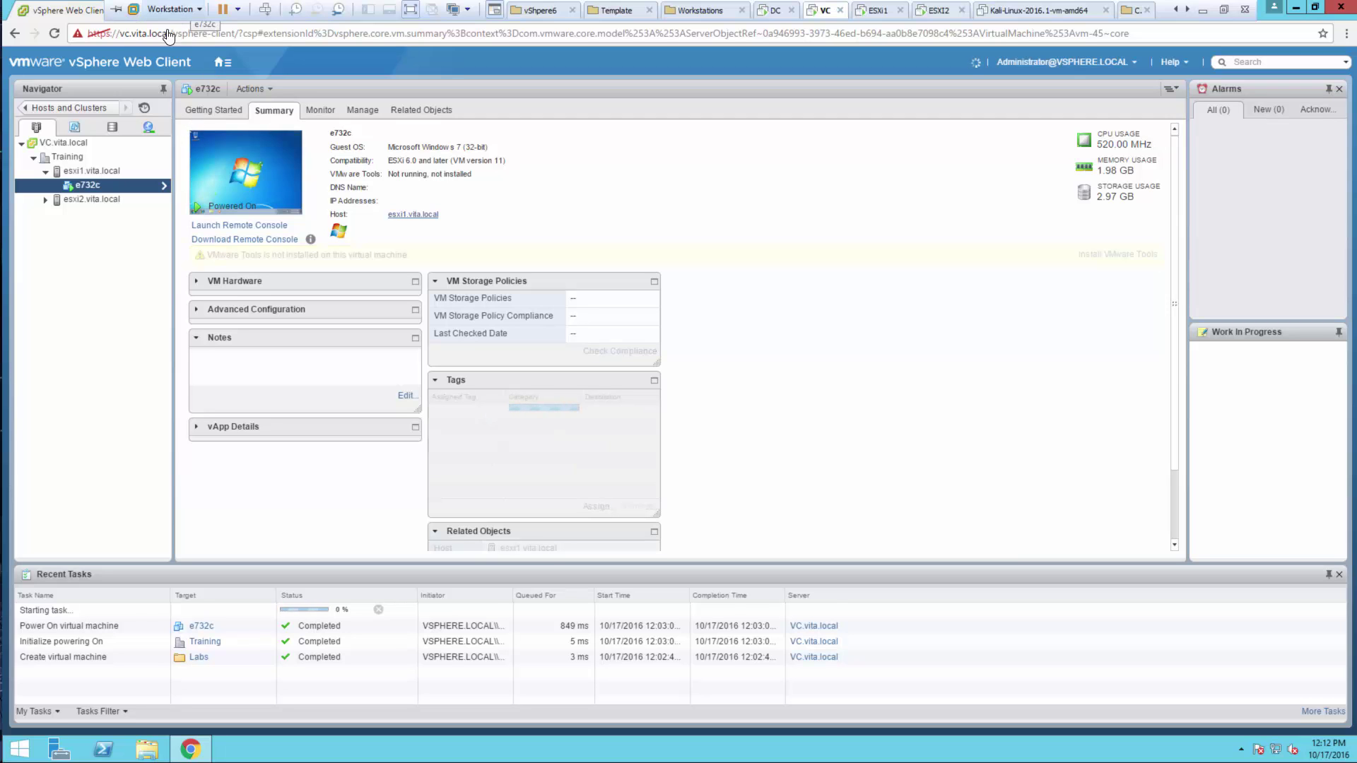
Step: Return to the e732c console and run the VMware Tools setup.exe from the AutoPlay dialog
left_click(239, 224)
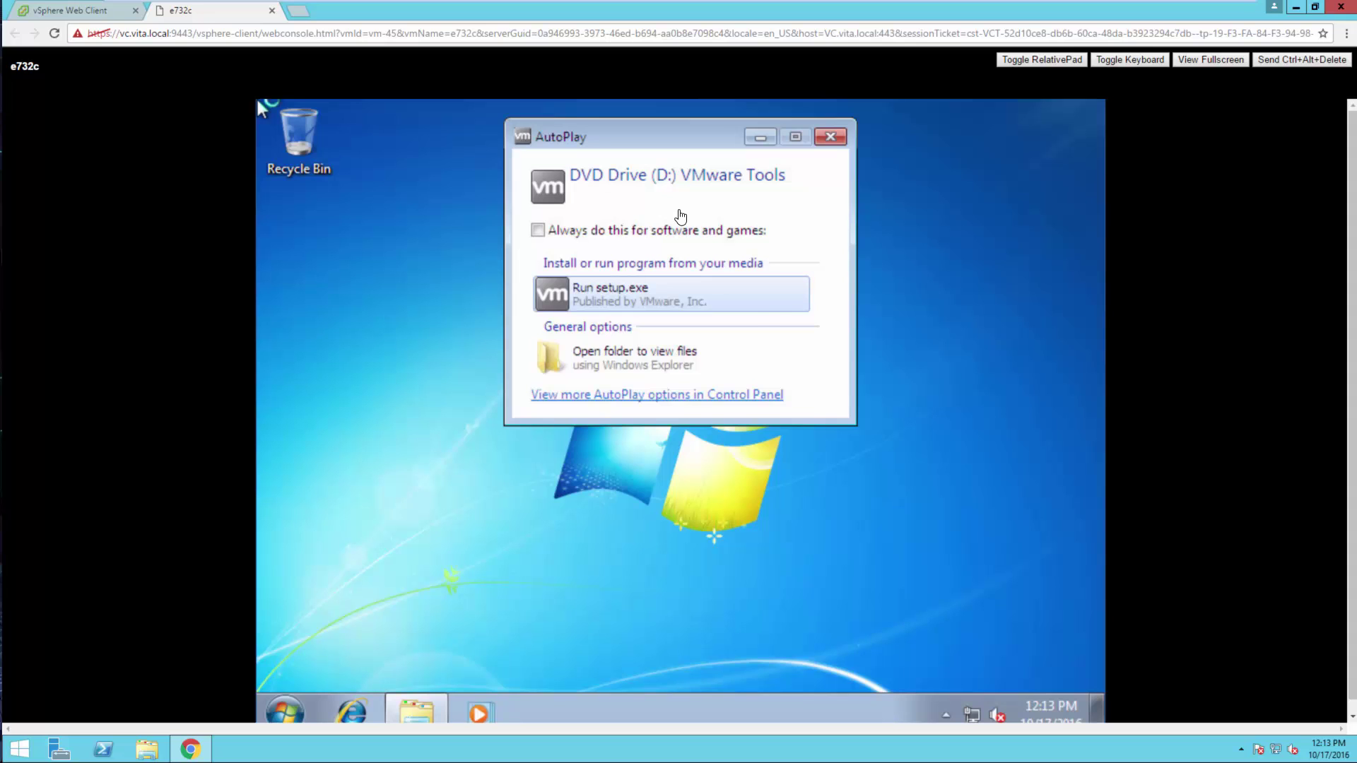
key("Left")
key("Return")
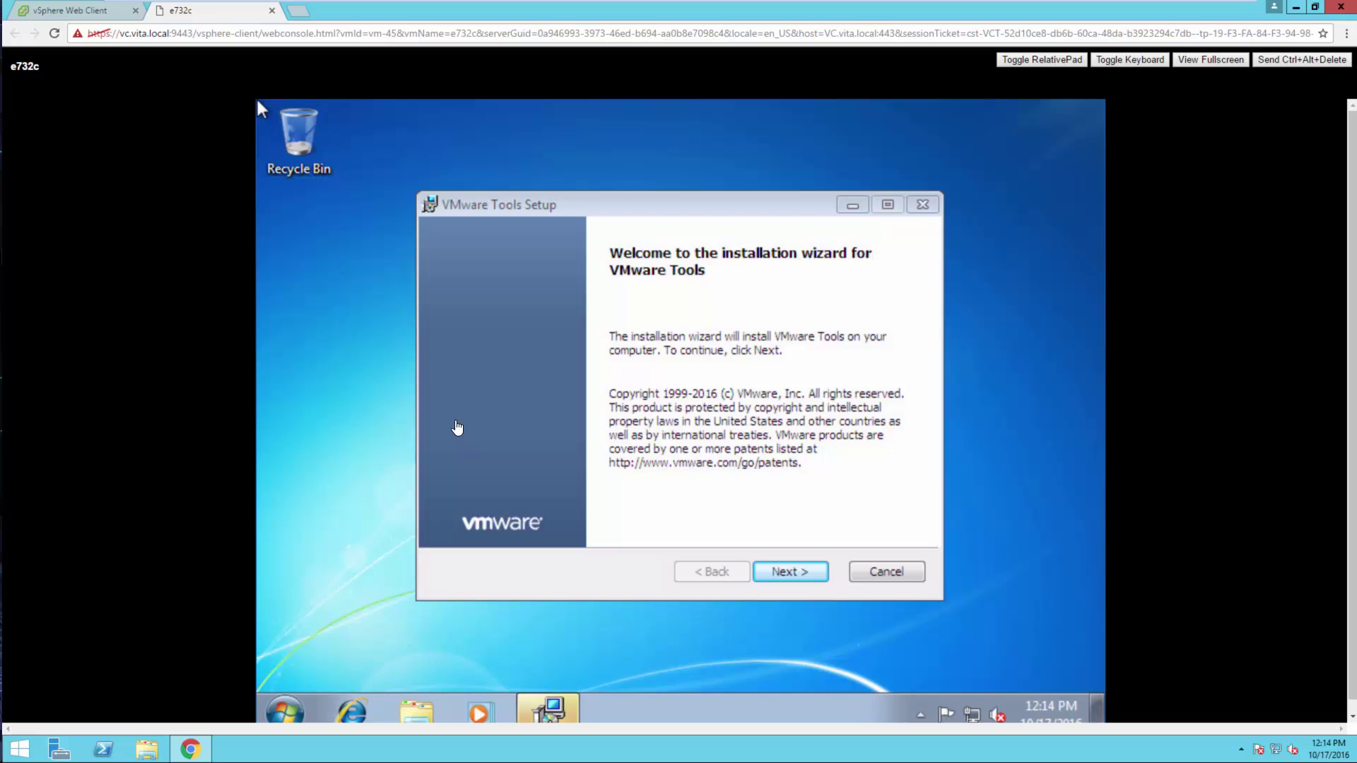
Step: Bring the VMware Tools Setup wizard into focus on the guest desktop
key("alt+Tab")
key("alt+Tab")
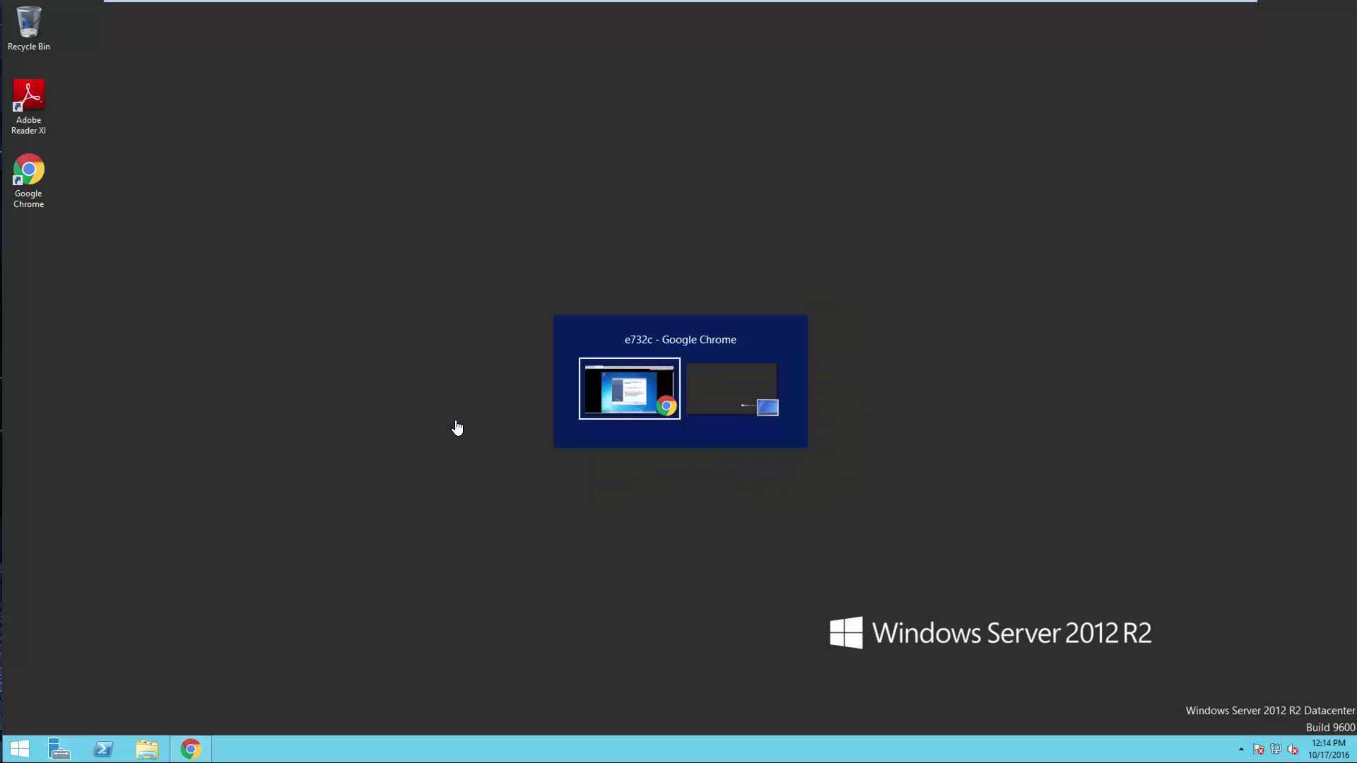
key("super")
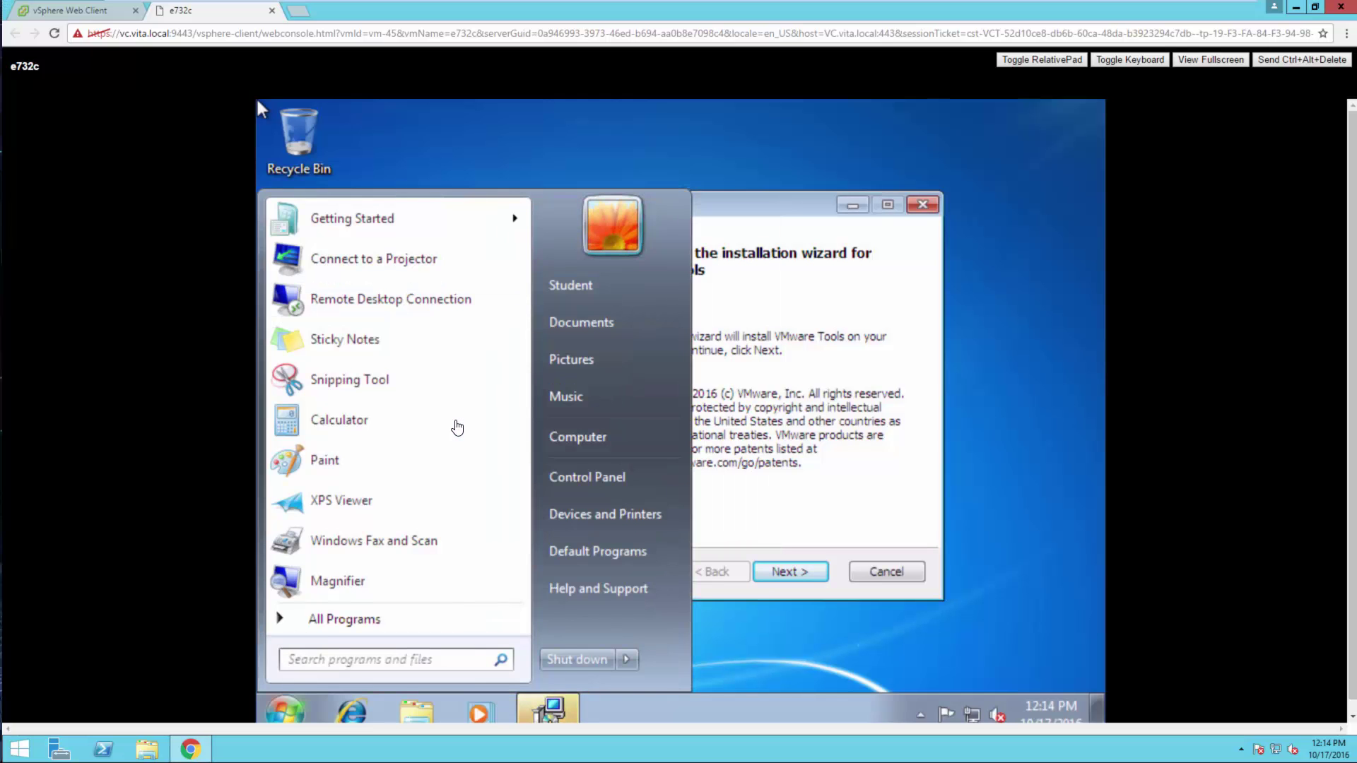
key("Tab")
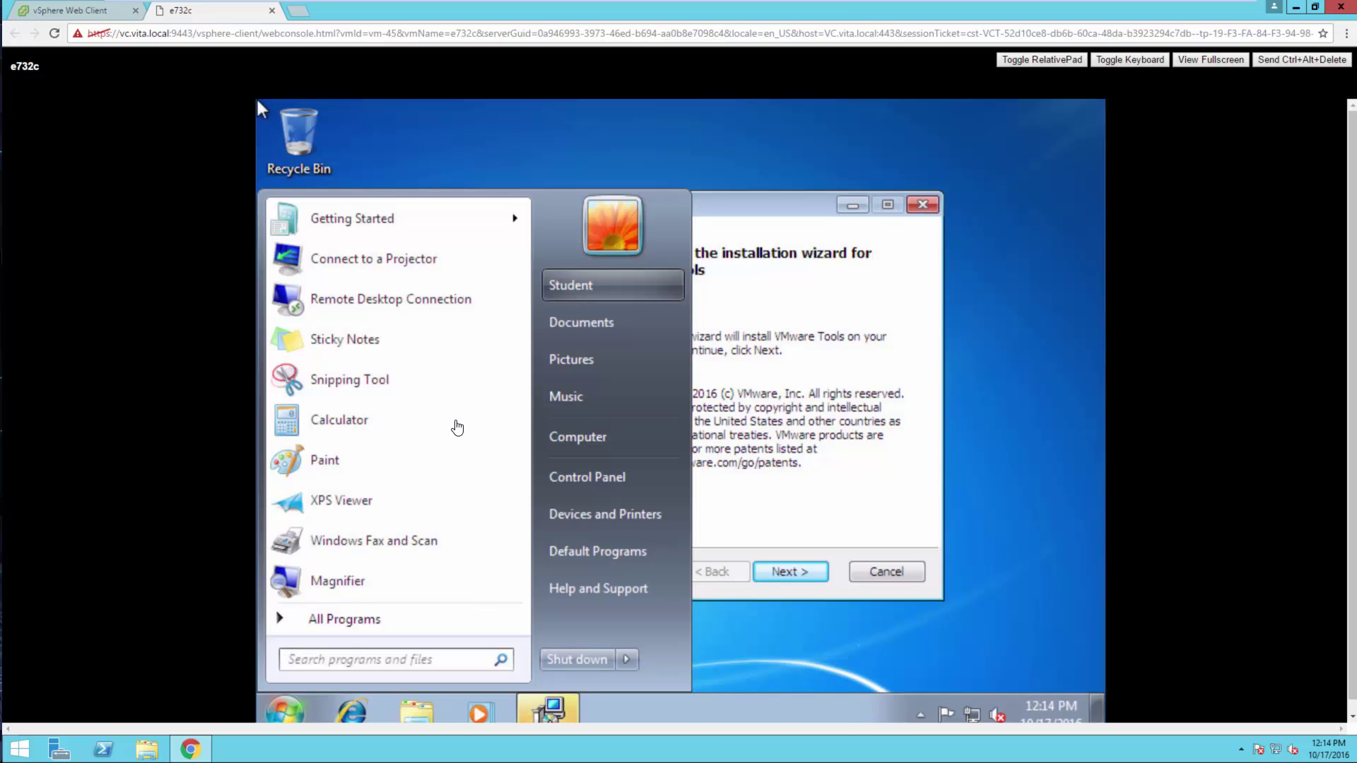
key("Escape")
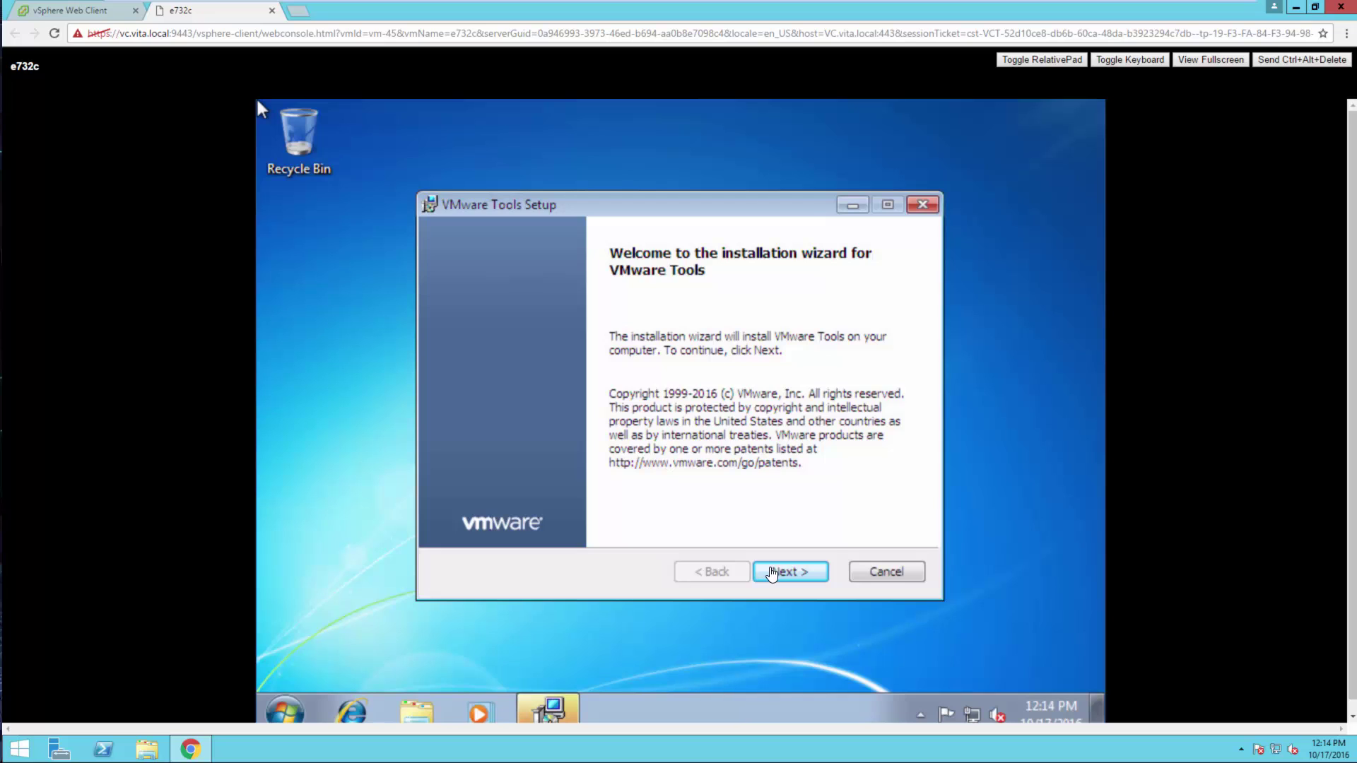
key("super+c")
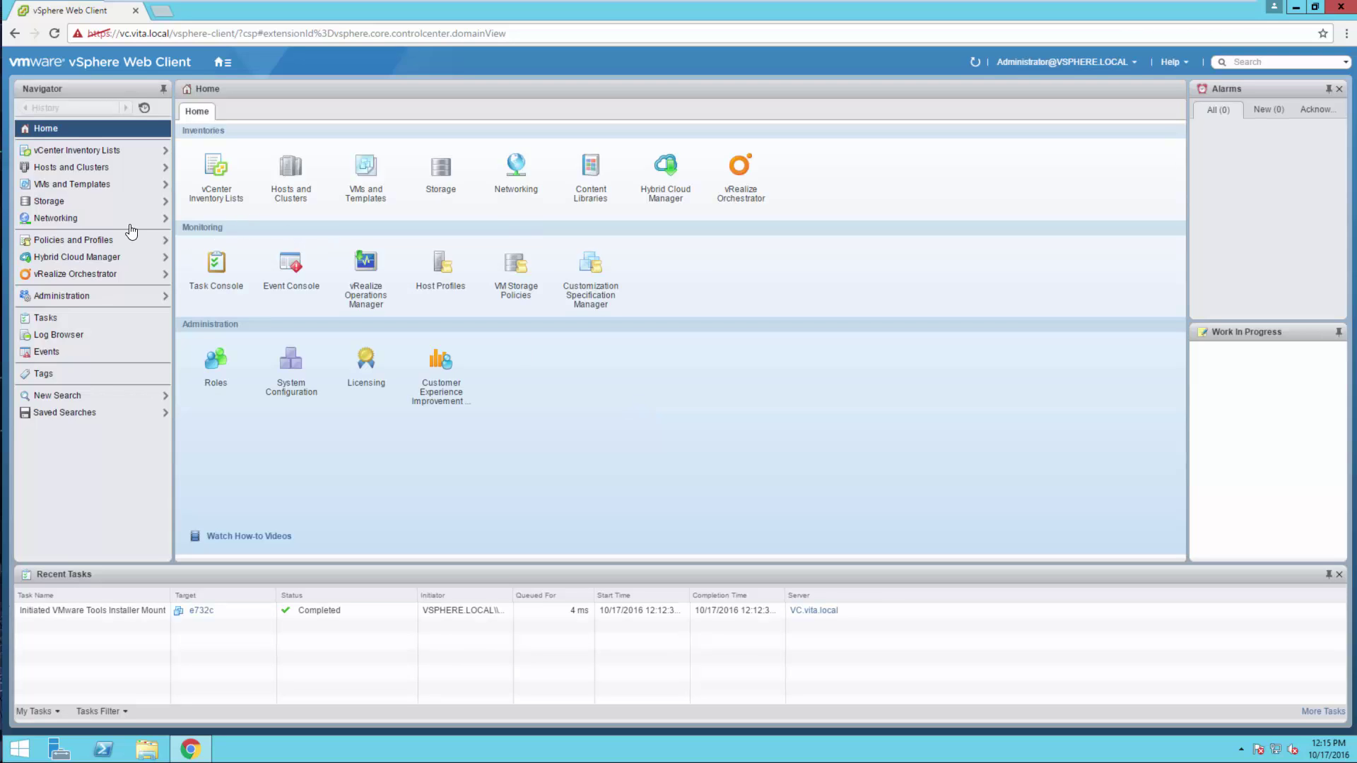
Step: Go to Hosts and Clusters in the vSphere Web Client and reopen the console of e732c
left_click(291, 172)
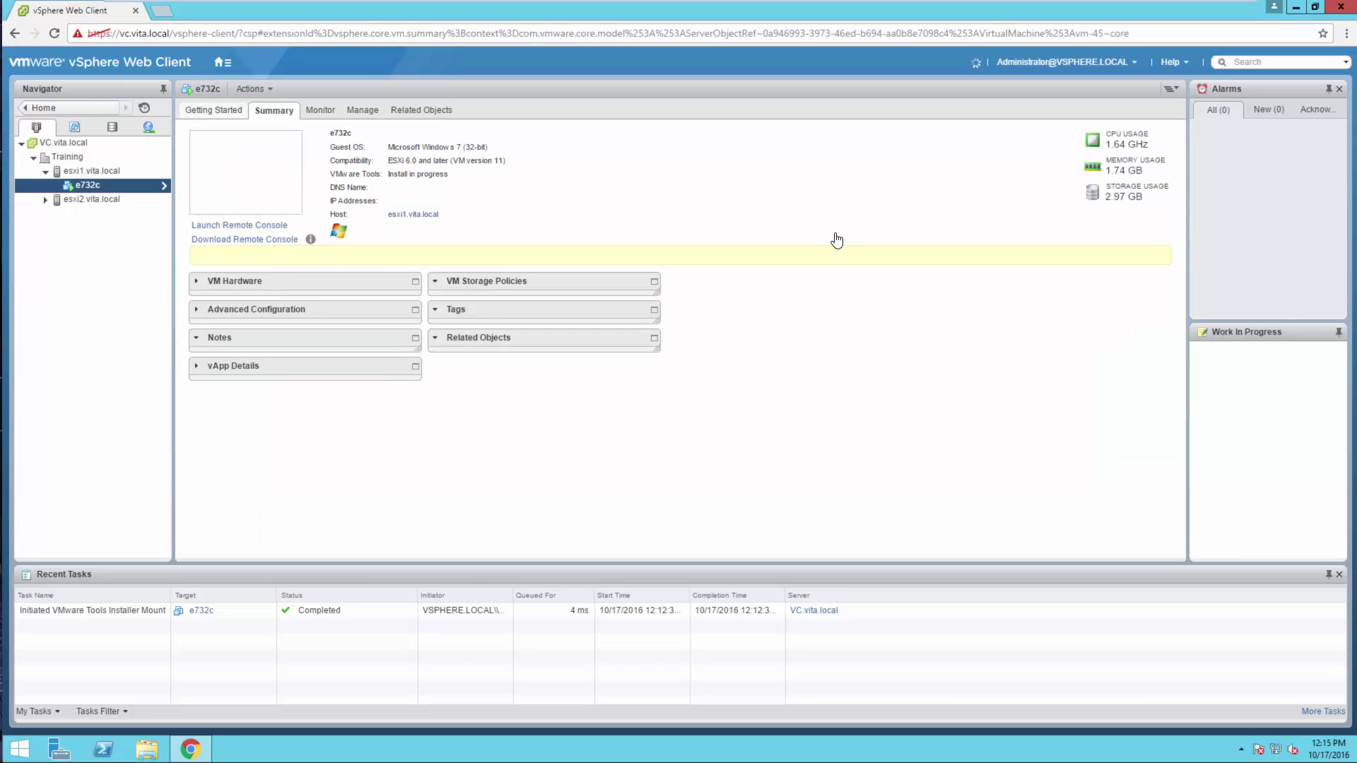
left_click(237, 229)
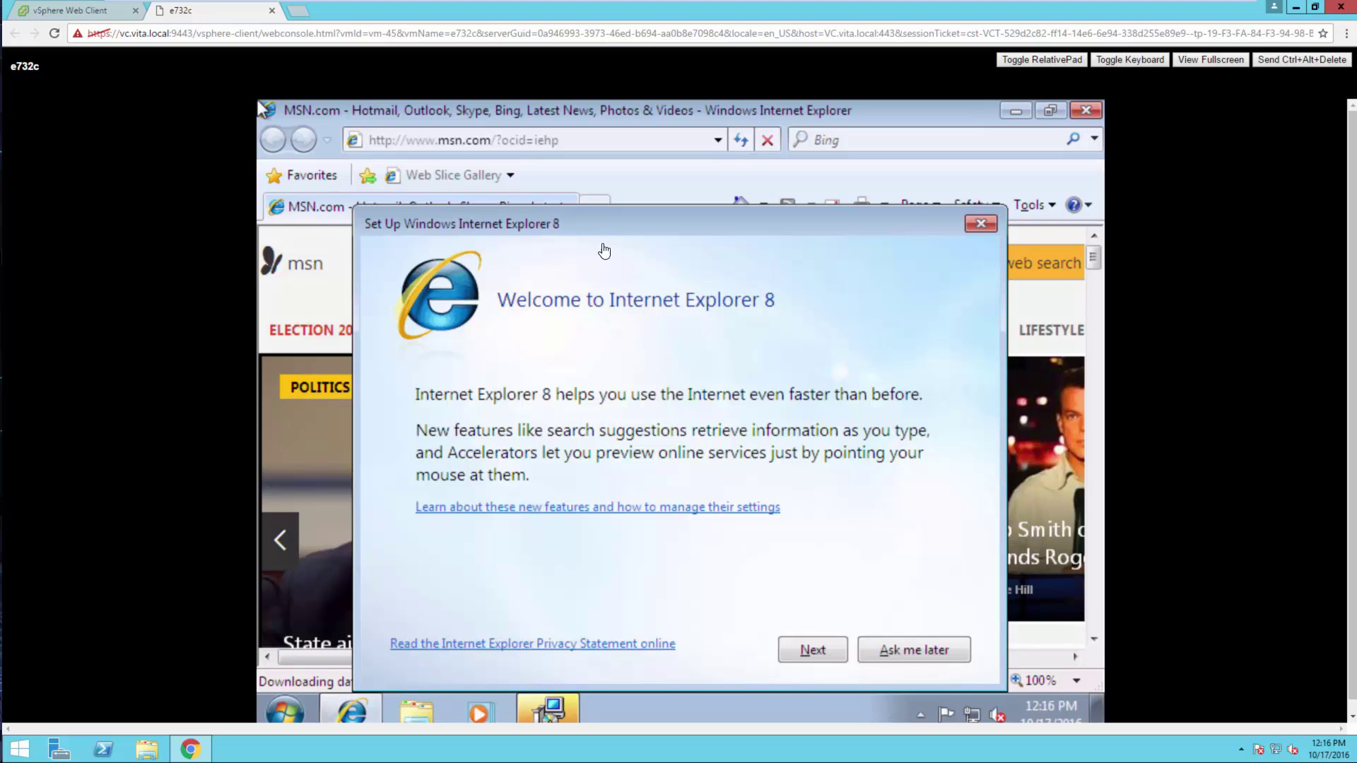
left_click(51, 7)
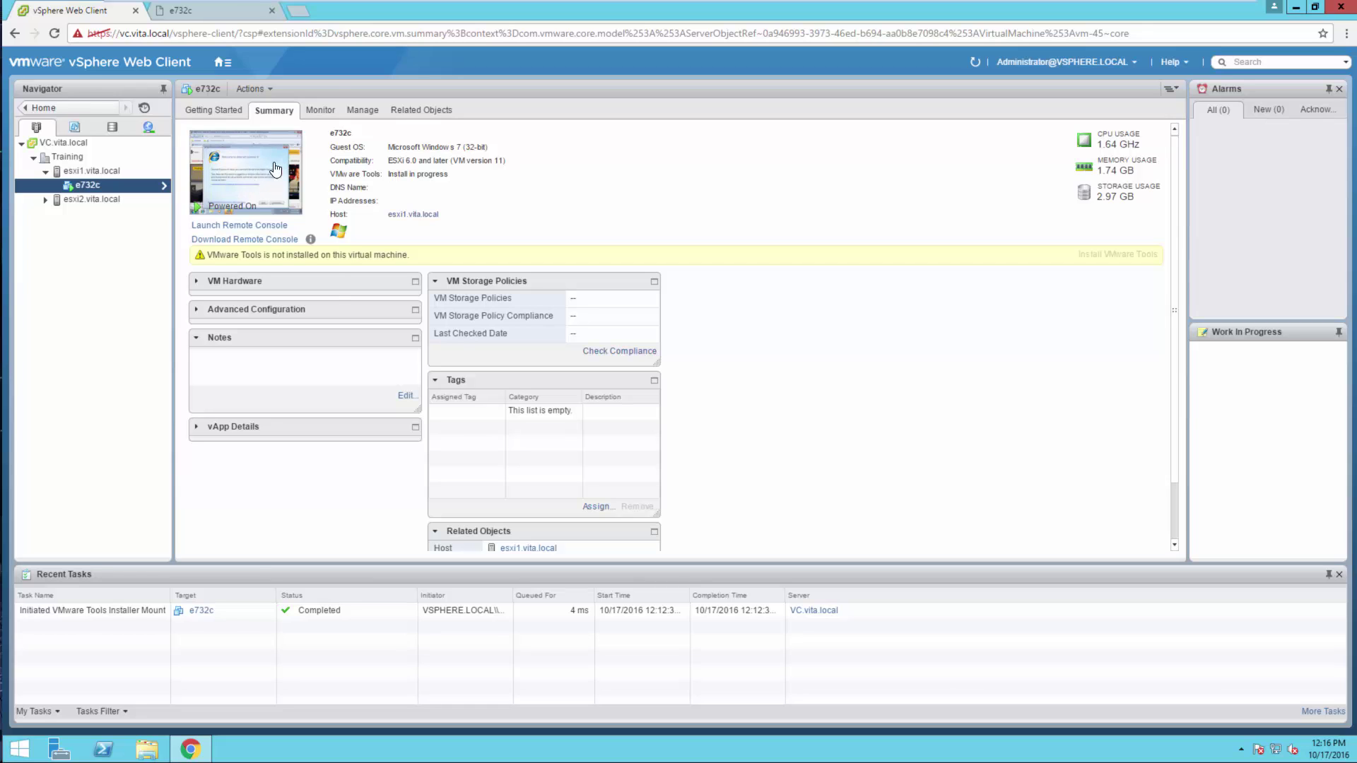
left_click(223, 61)
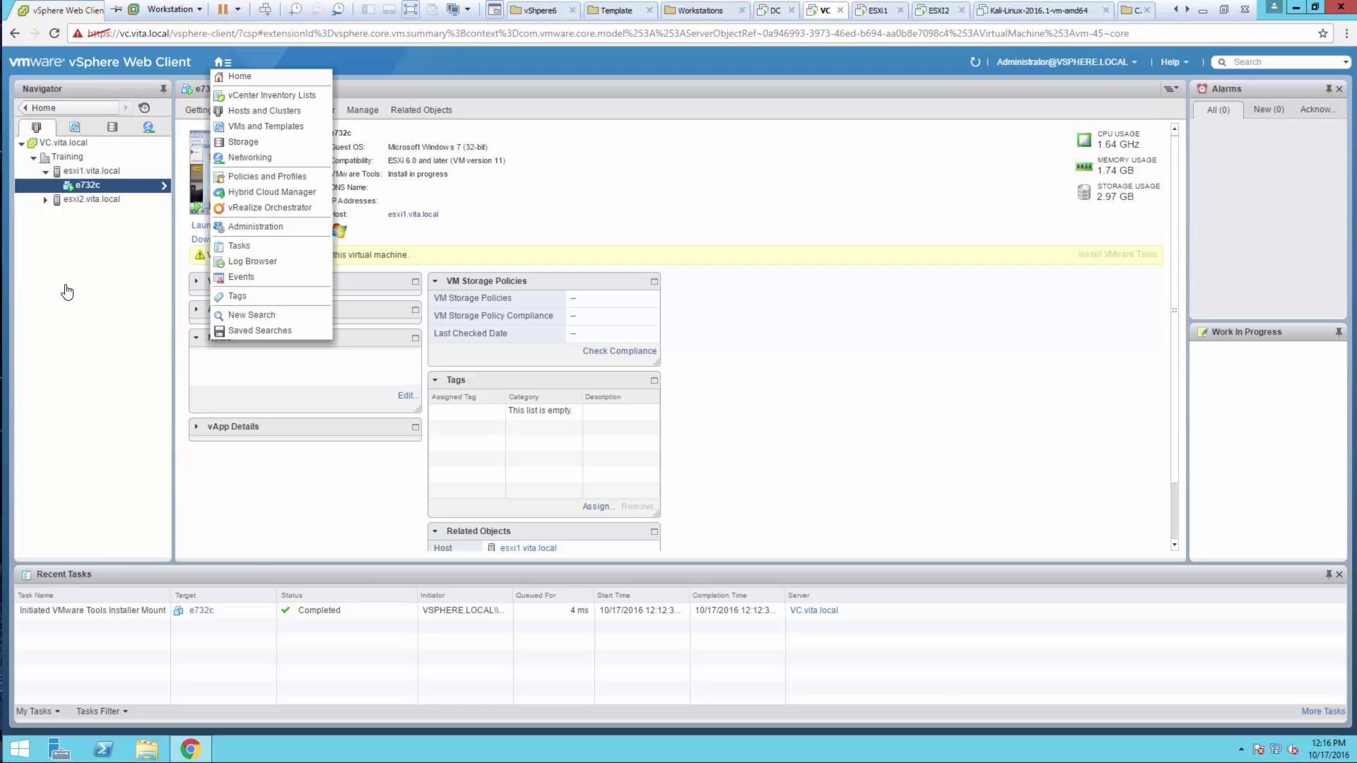
left_click(151, 74)
left_click(175, 12)
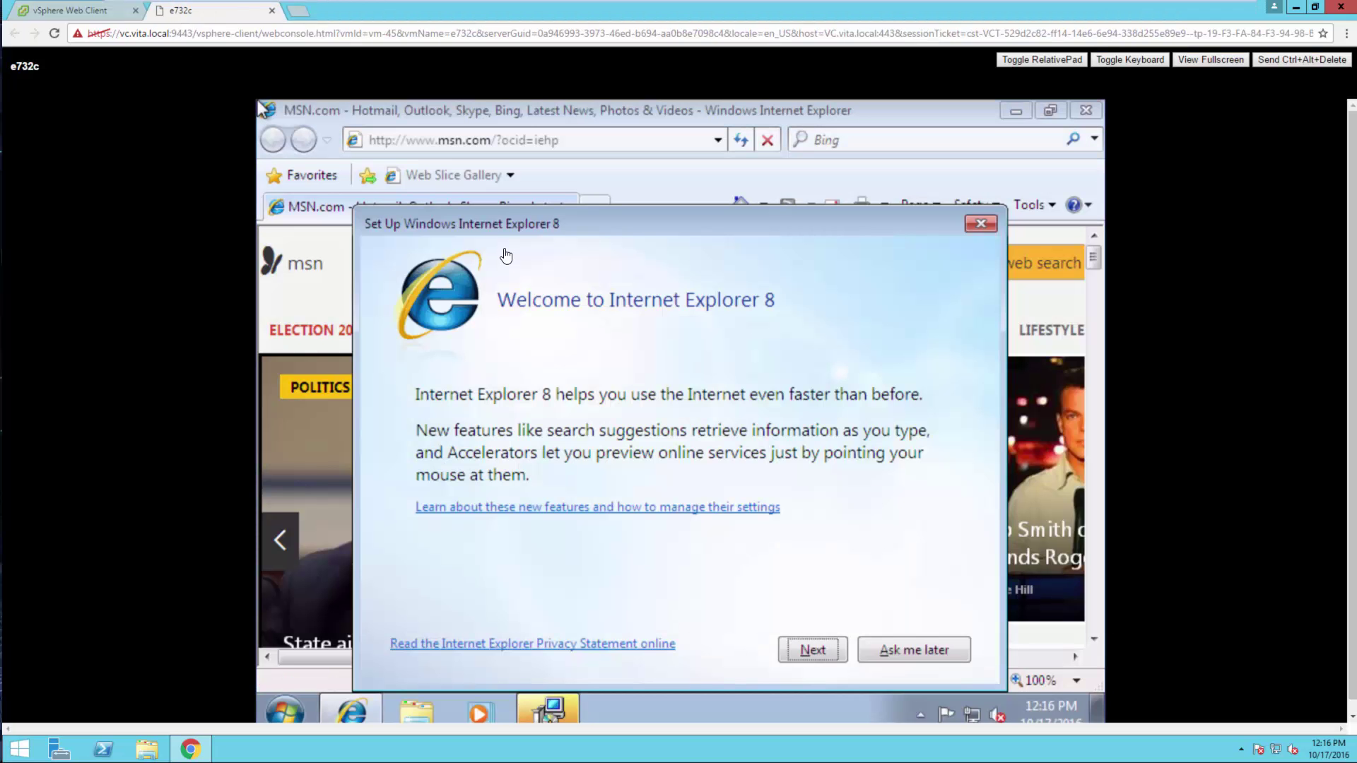
Step: Dismiss the Internet Explorer 8 setup dialog in the guest and accept viewing only securely delivered webpage content
key("Tab")
key("Return")
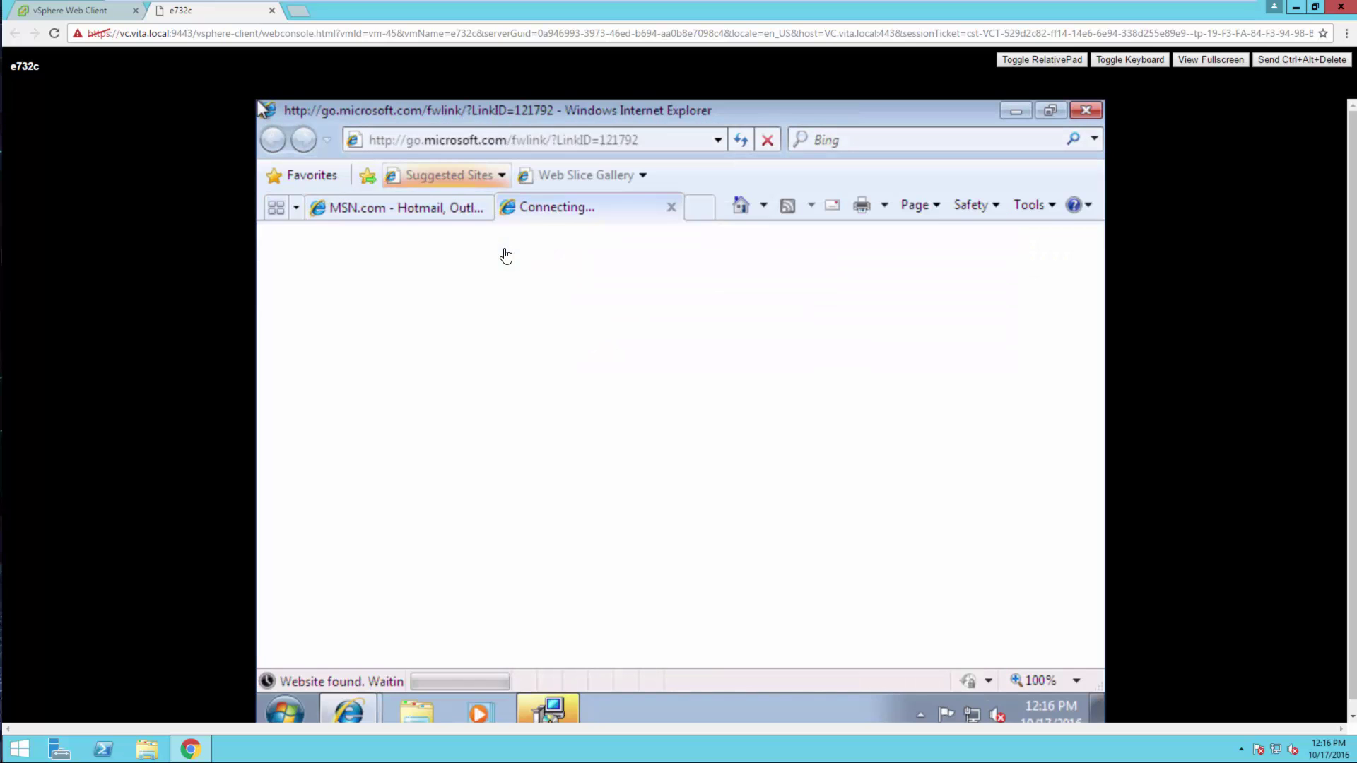
key("alt")
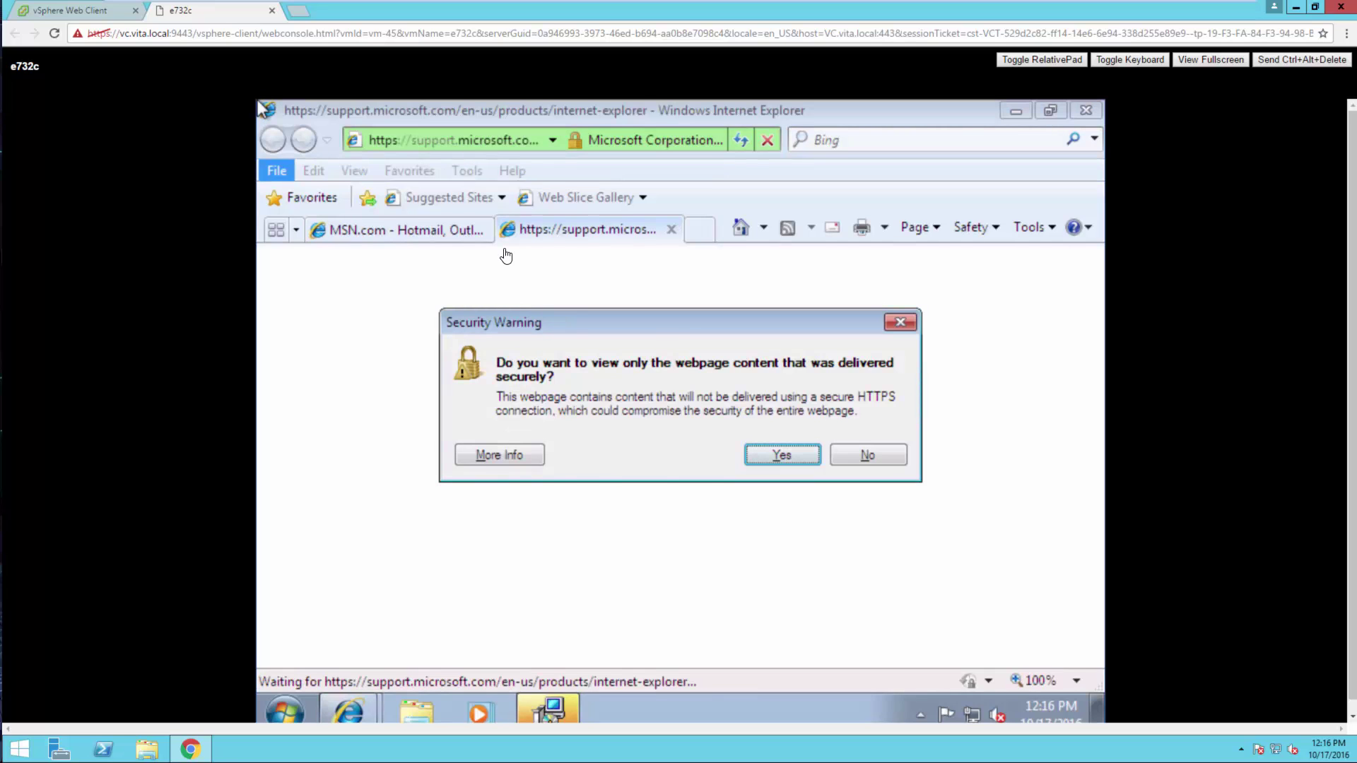
key("Return")
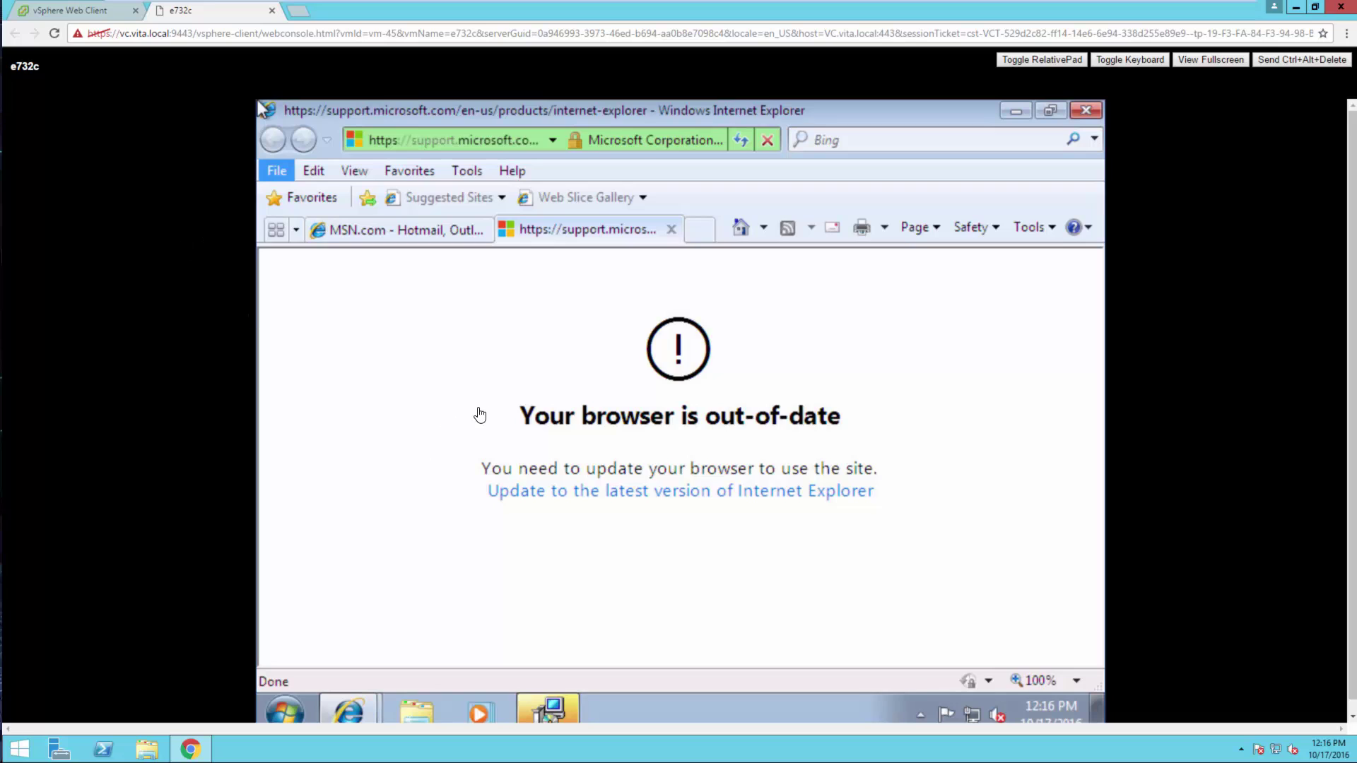
Step: Restore the guest's Internet Explorer window from its maximized state
key("alt+space")
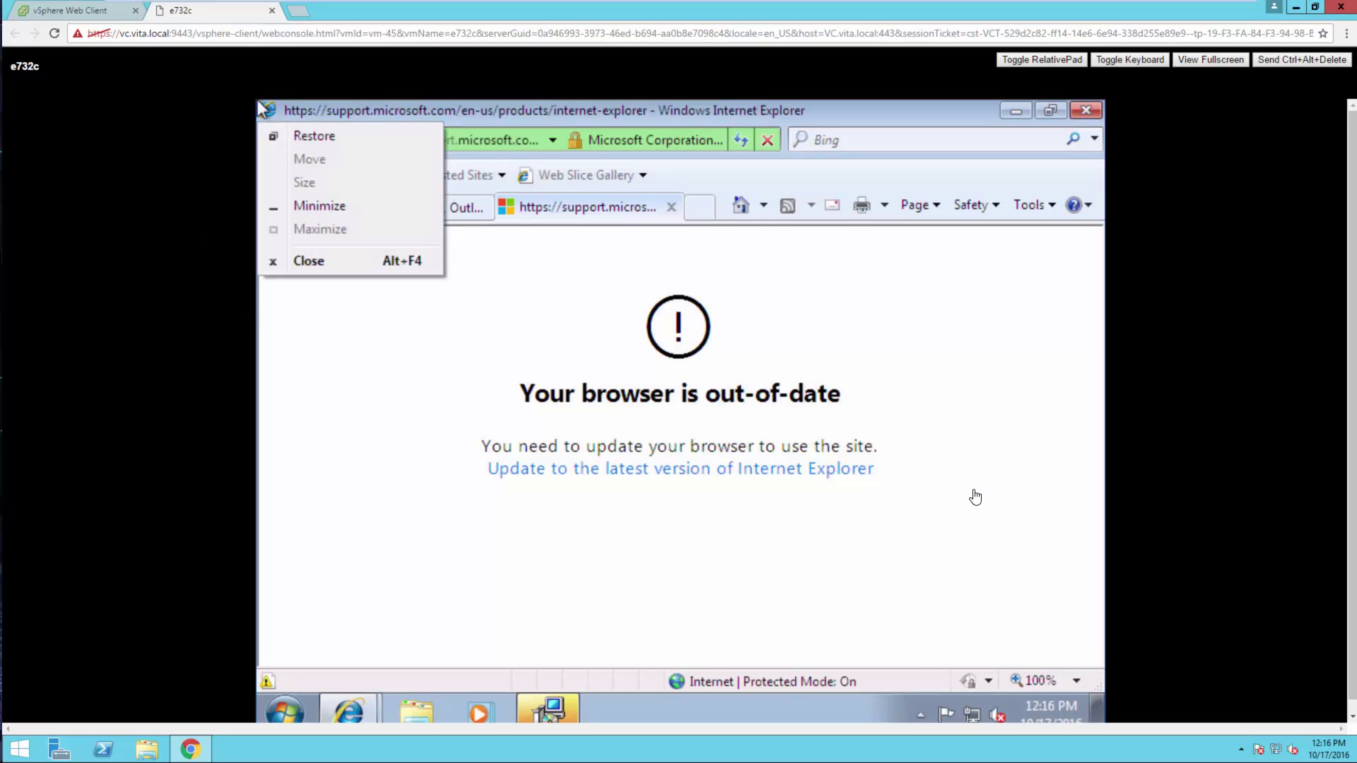
key("Down")
key("Down")
key("Down")
key("Down")
key("Down")
key("Down")
key("Down")
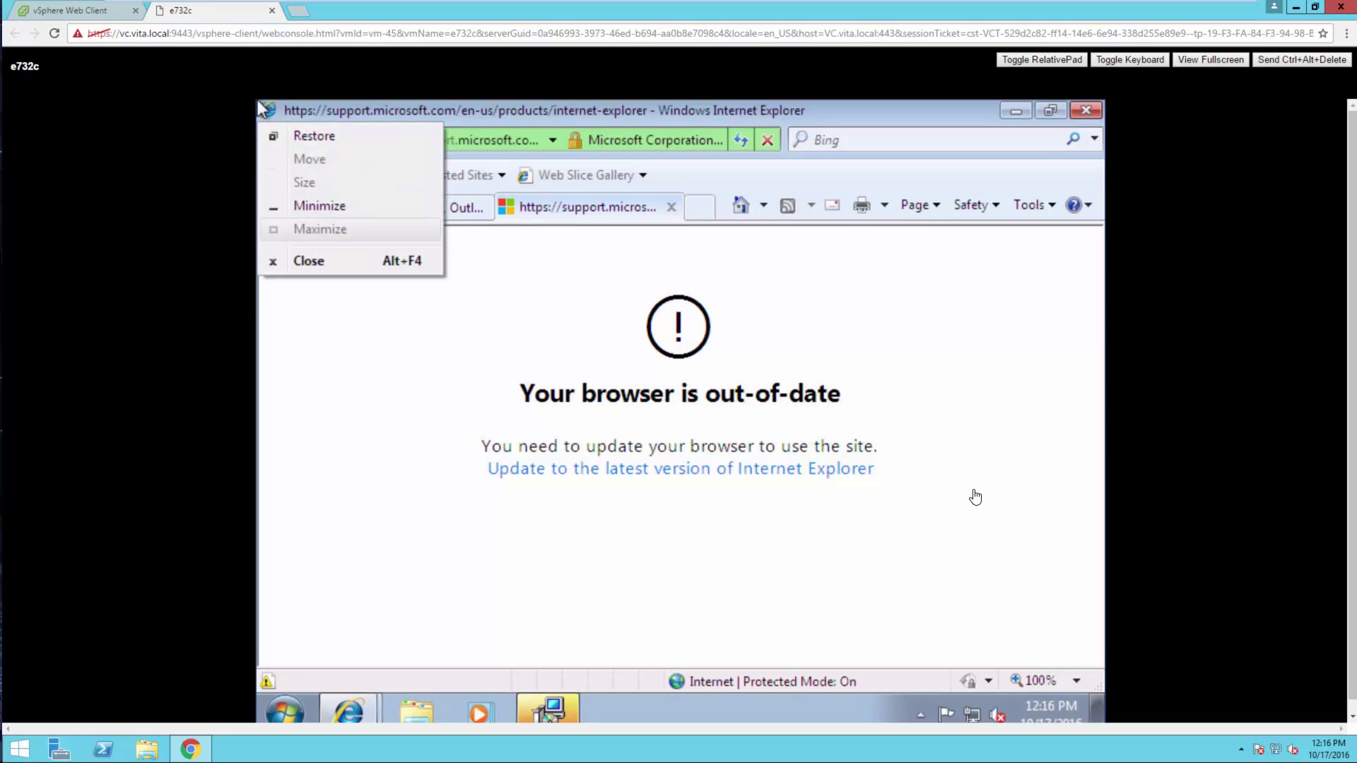
key("Return")
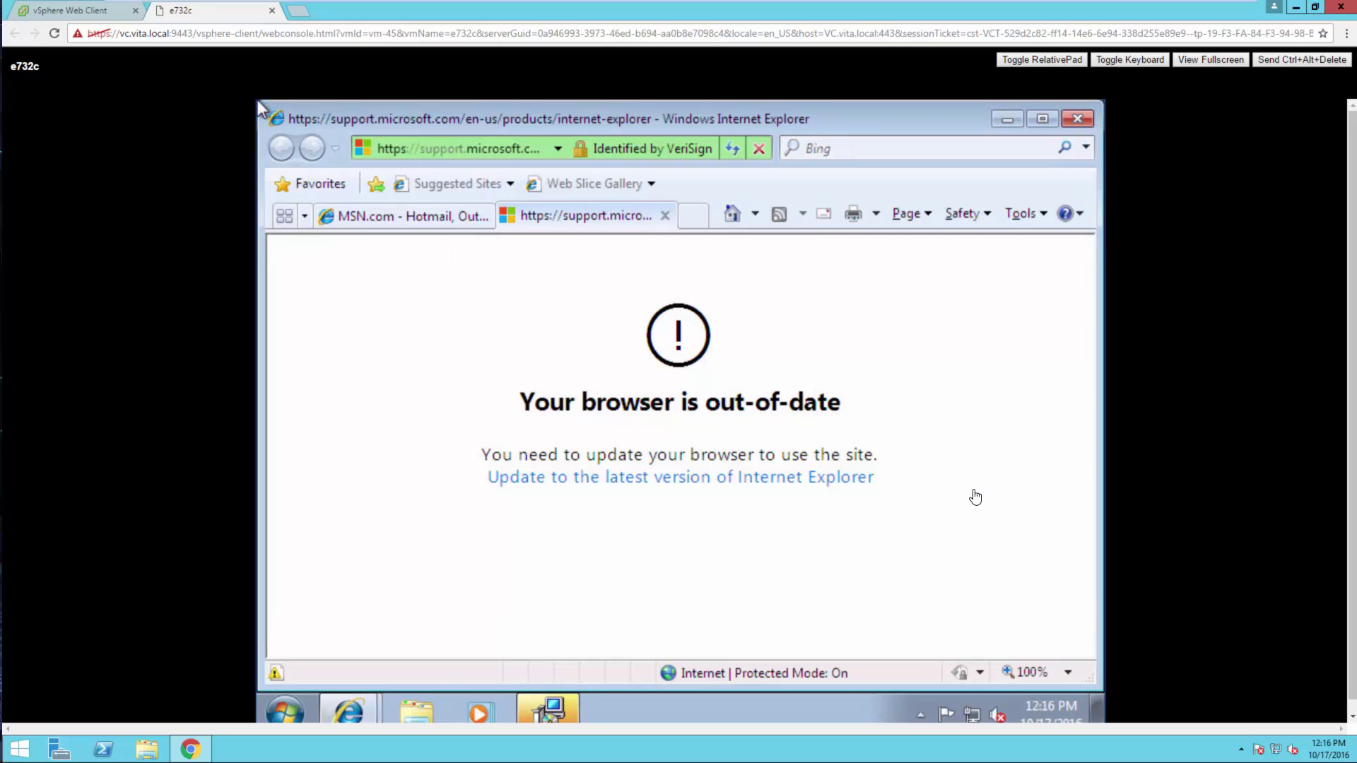
Step: Exit Internet Explorer in the guest, closing all of its open tabs
key("alt")
key("Down")
key("Down")
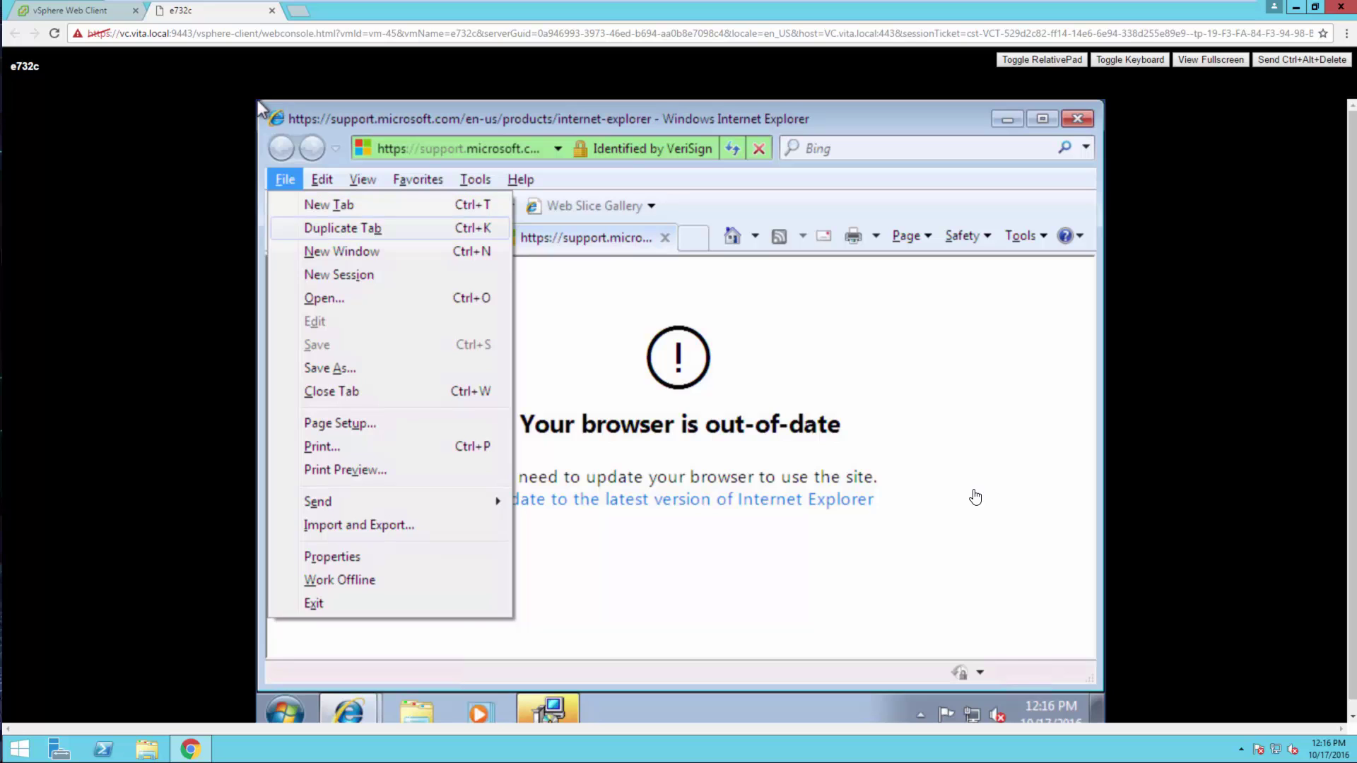
key("Down")
key("Down")
key("Down")
key("Down")
key("Down")
key("Down")
key("Down")
key("Down")
key("Down")
key("Down")
key("Down")
key("Down")
key("Down")
key("Down")
key("Down")
key("Down")
key("Up")
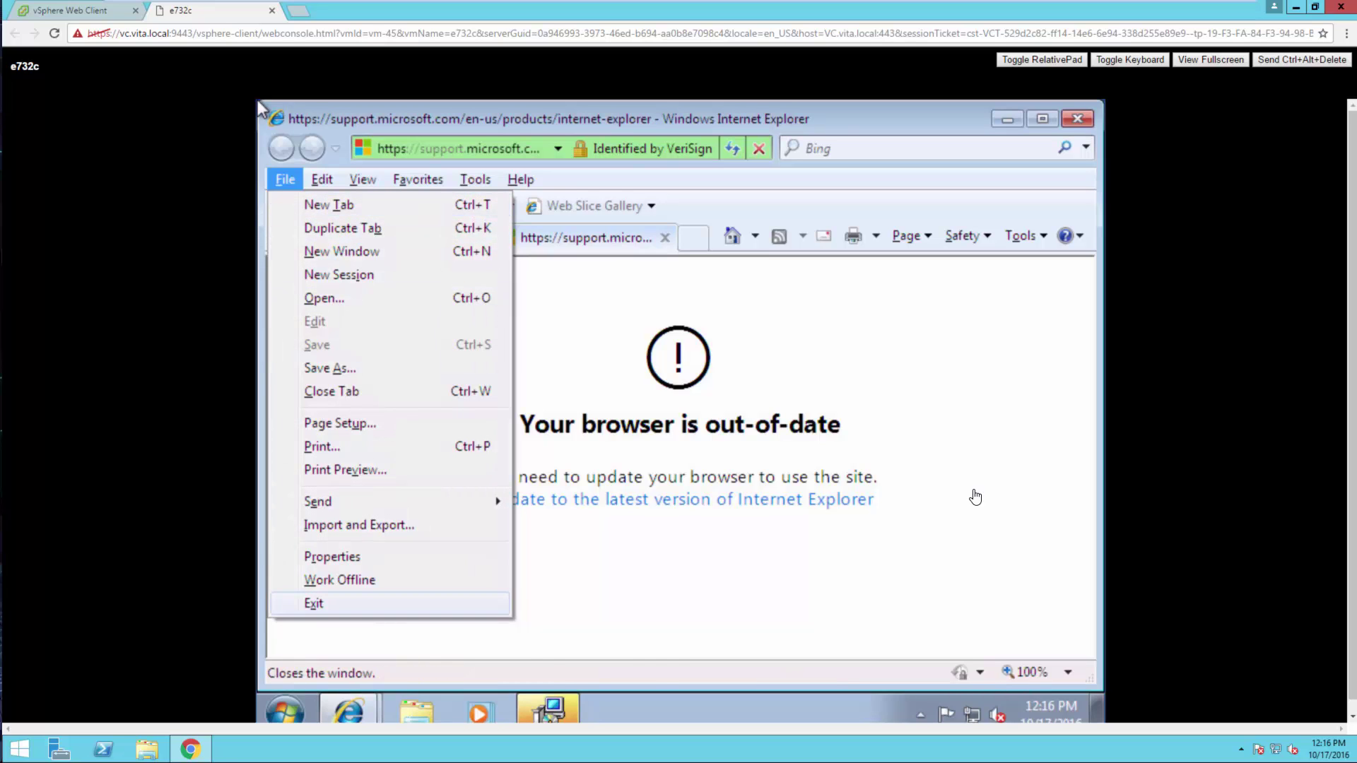
key("Return")
key("Return")
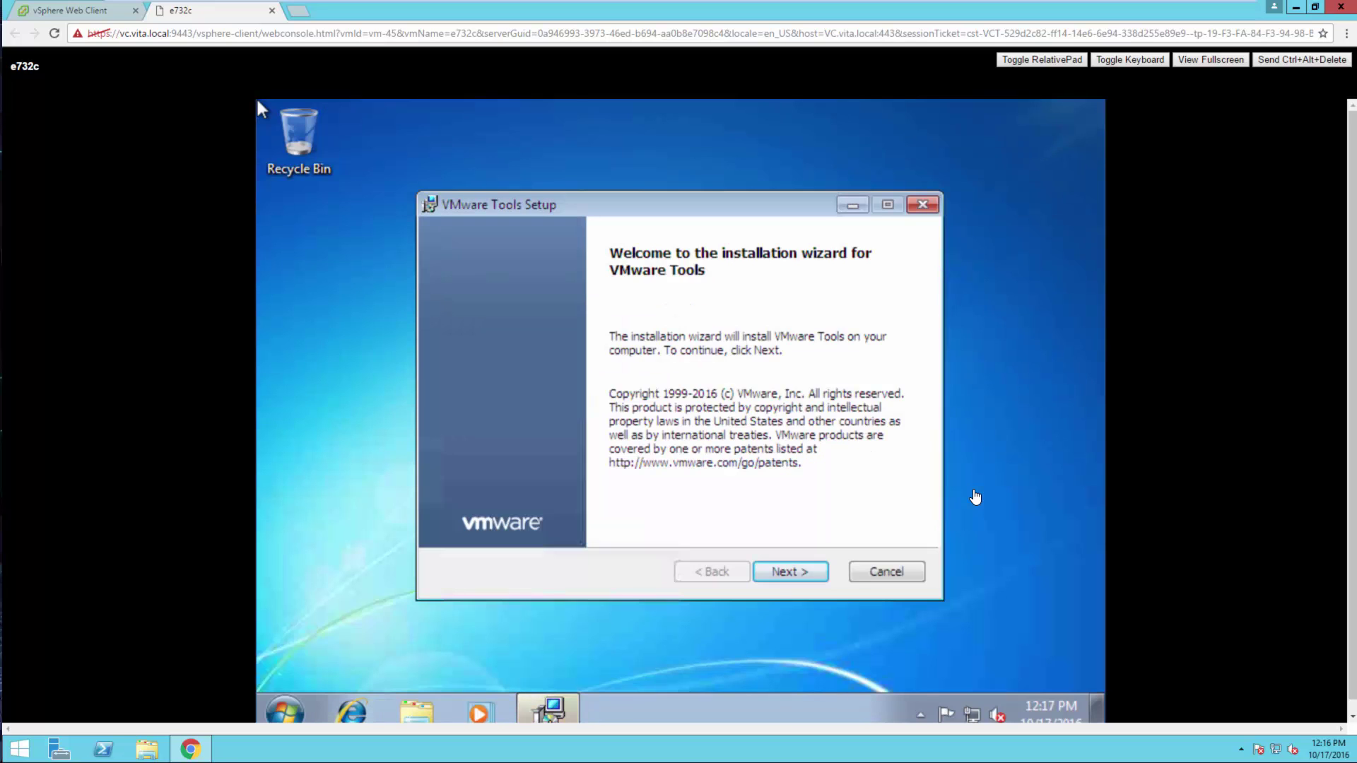
Step: Choose the Complete setup type in the VMware Tools Setup wizard and start the installation
key("Return")
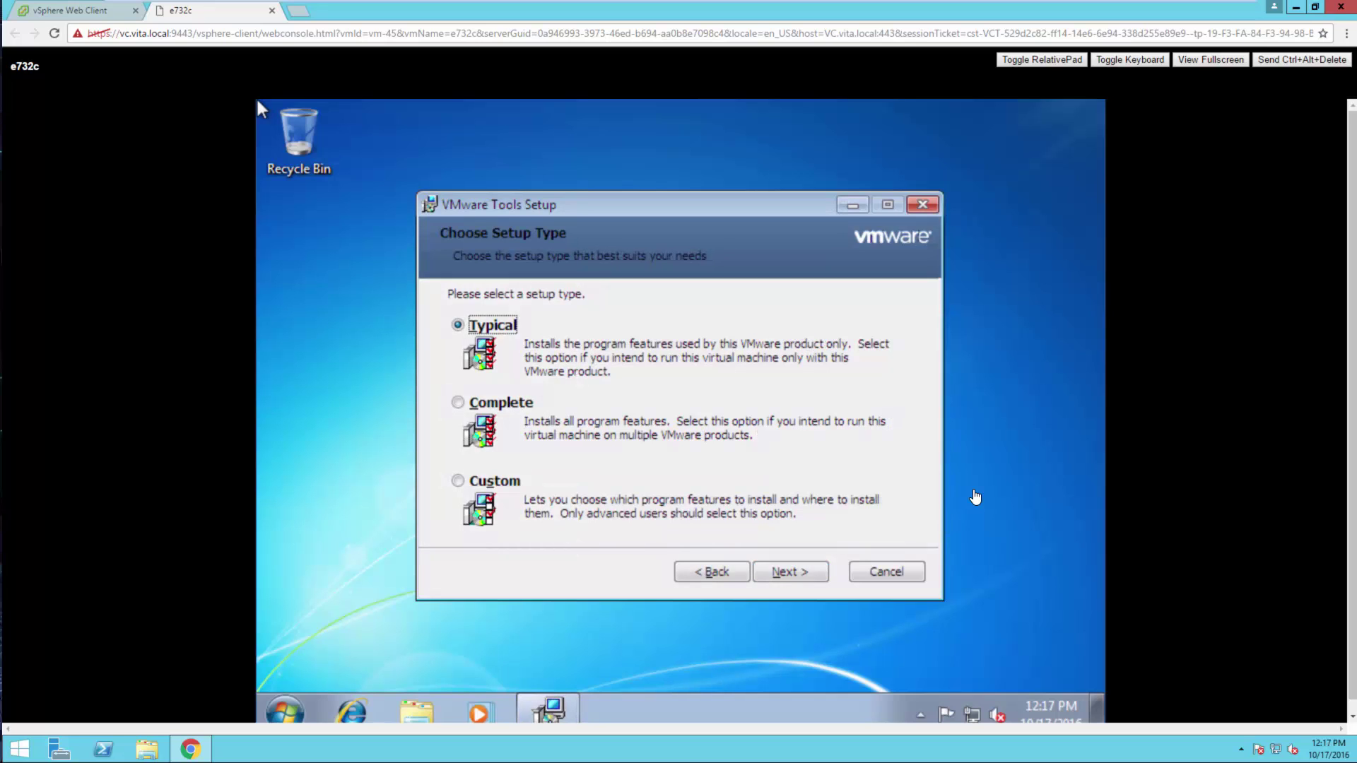
key("Tab")
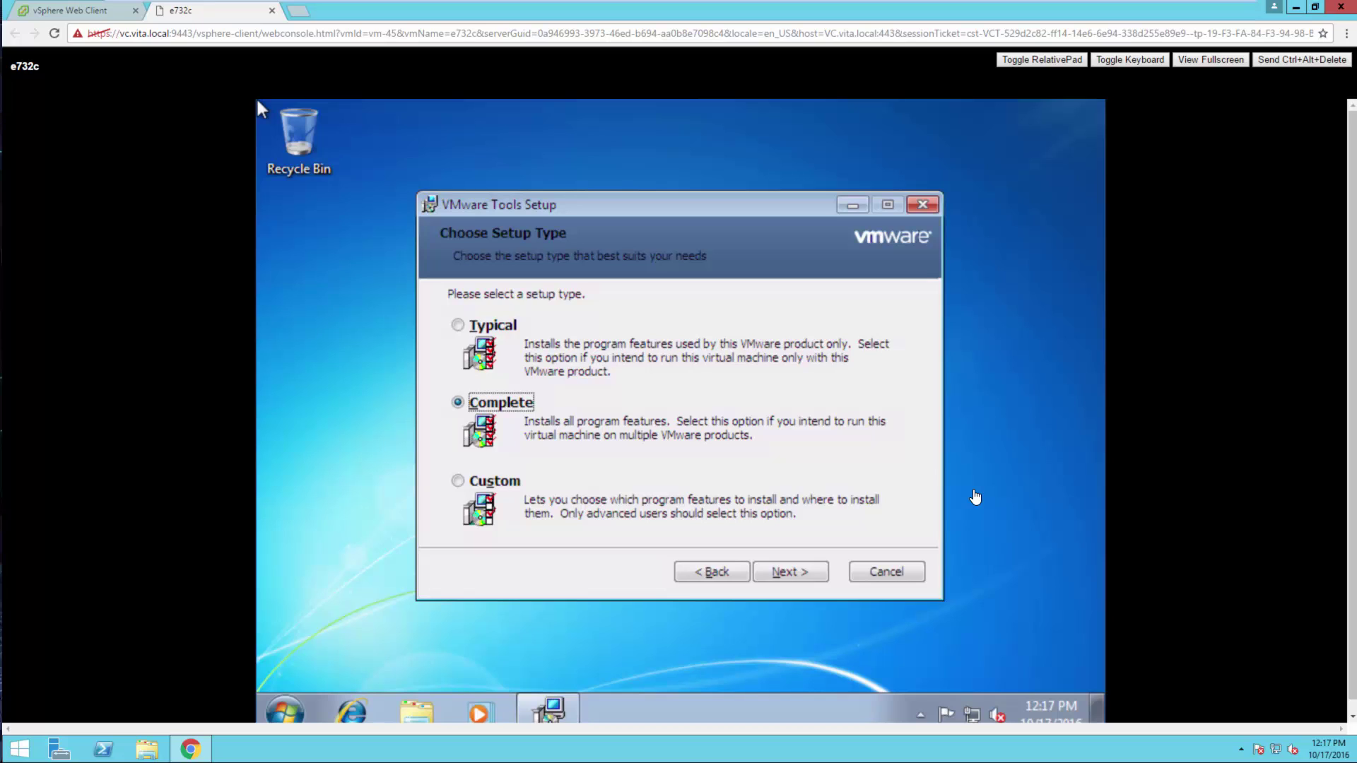
key("Return")
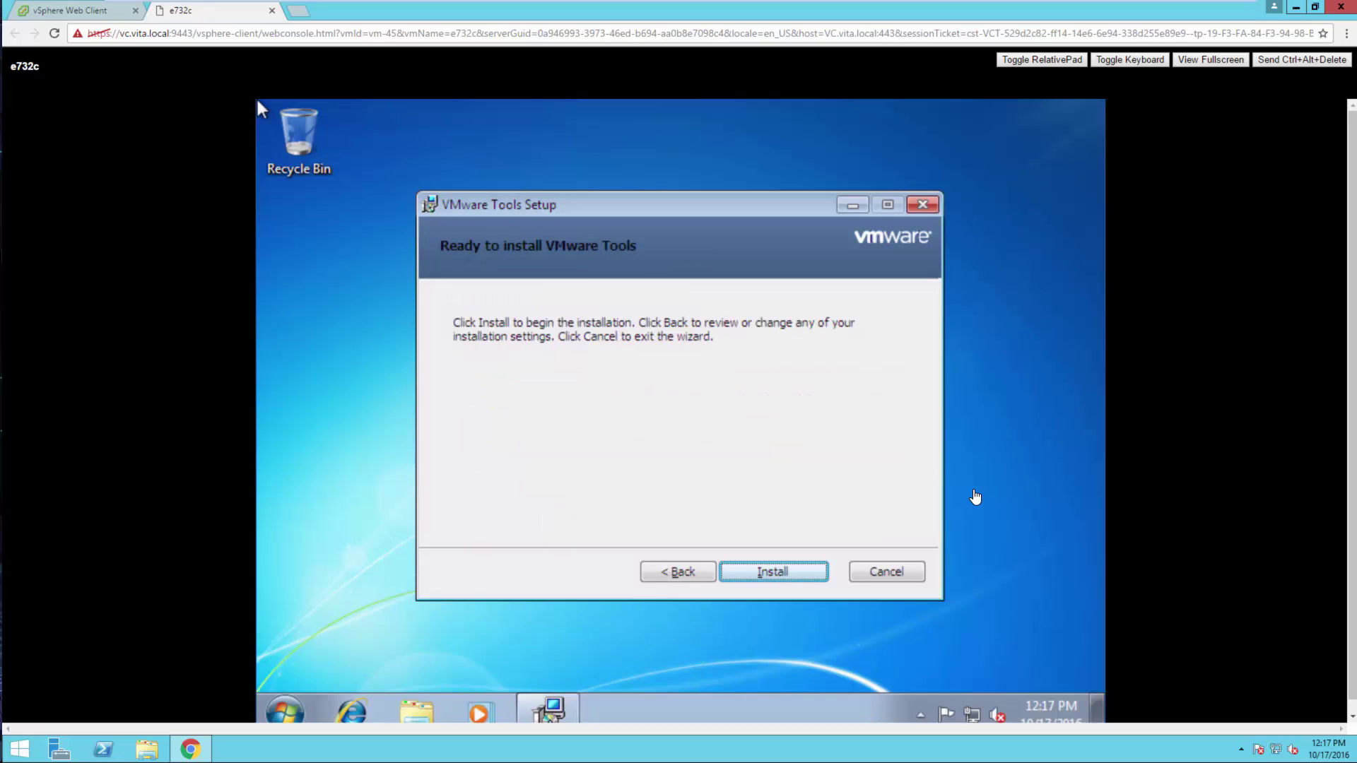
key("Return")
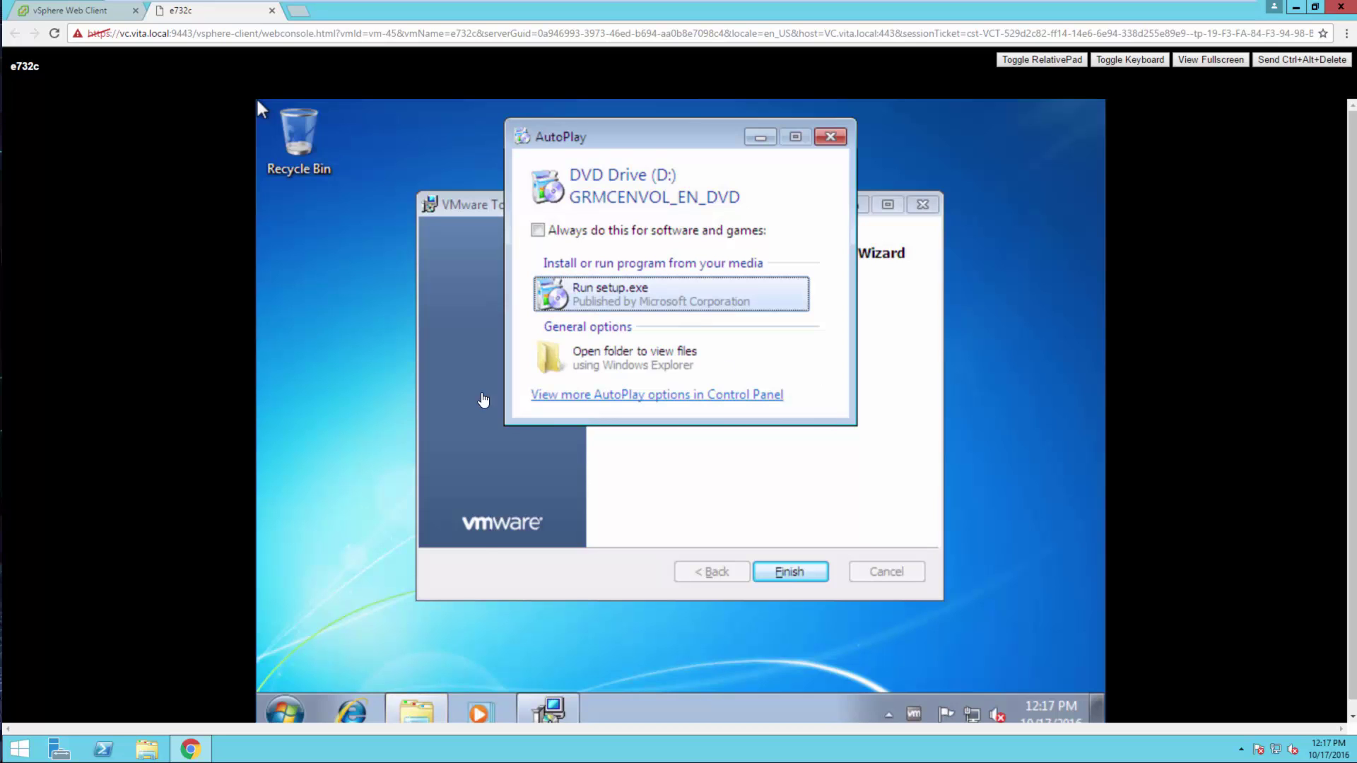
left_click(709, 530)
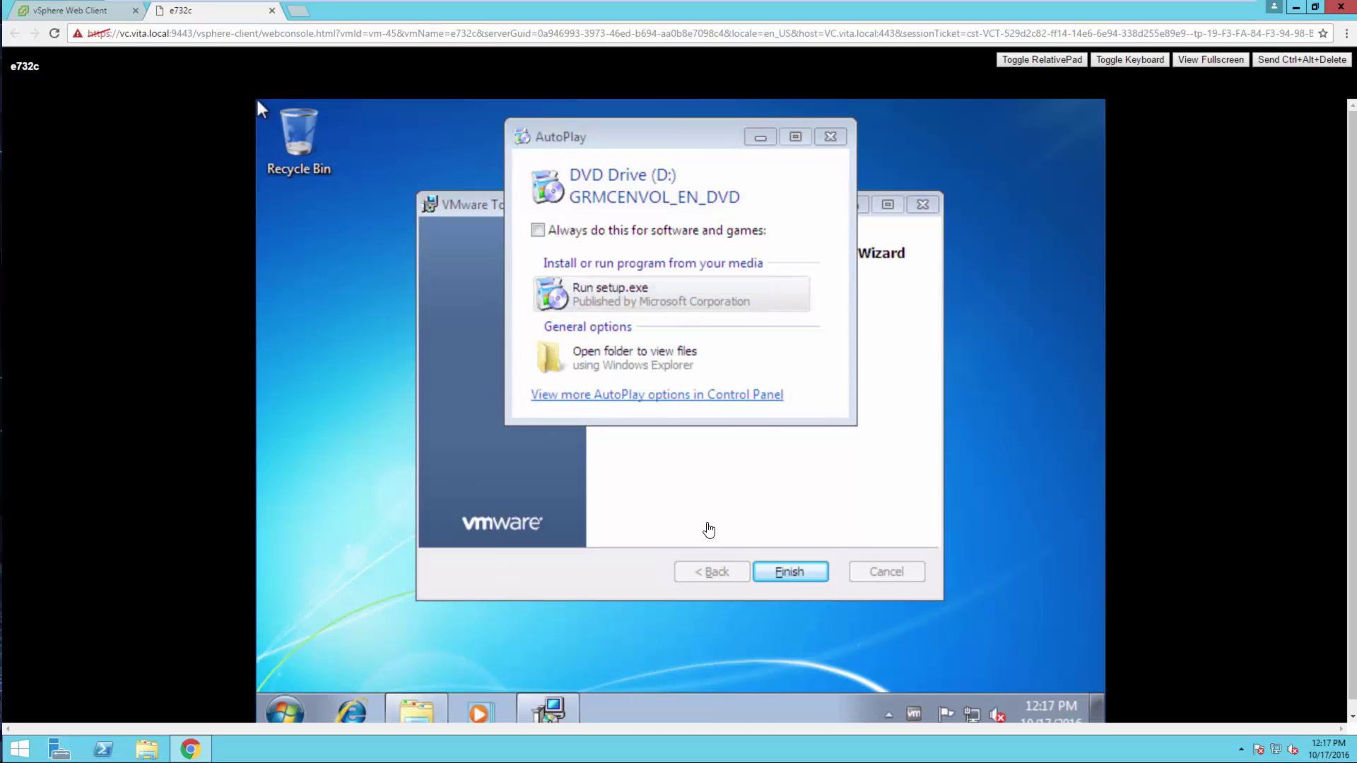
key("super")
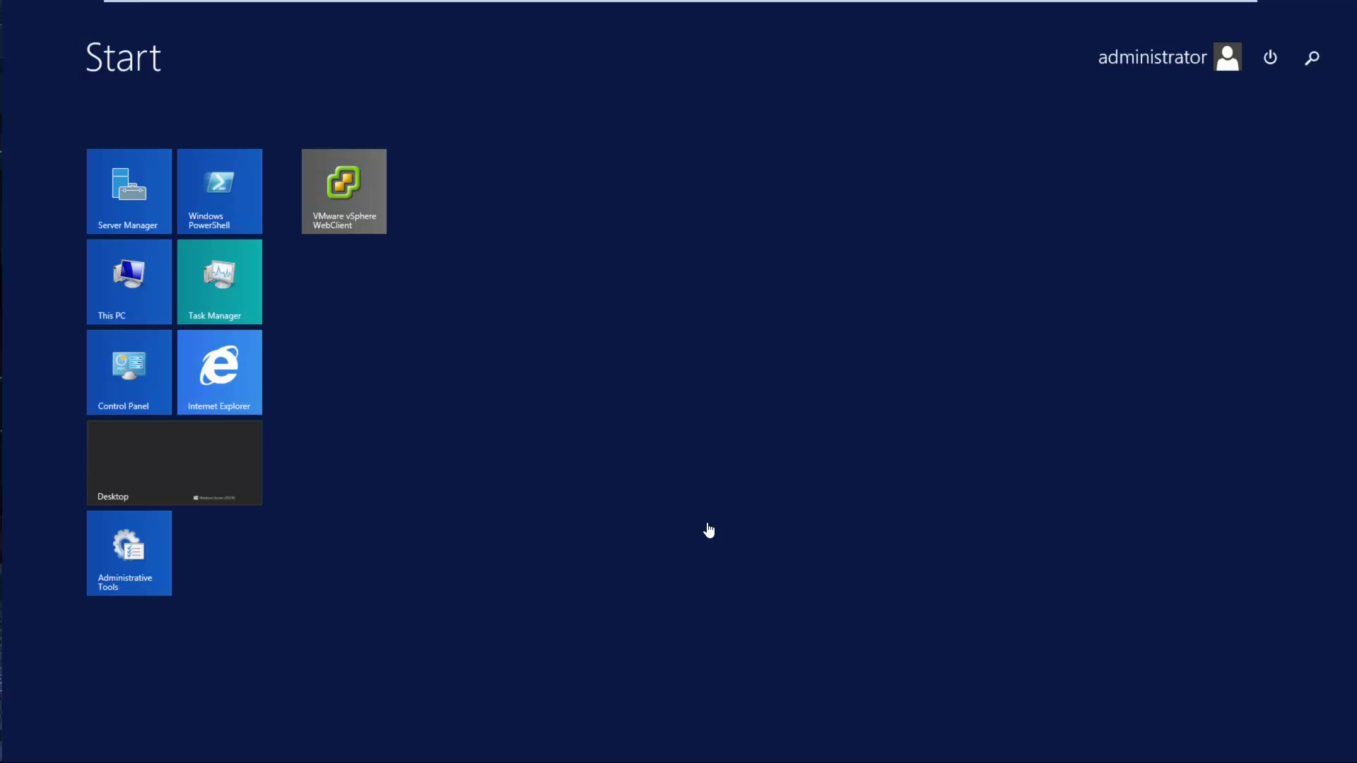
left_click(160, 464)
left_click(497, 493)
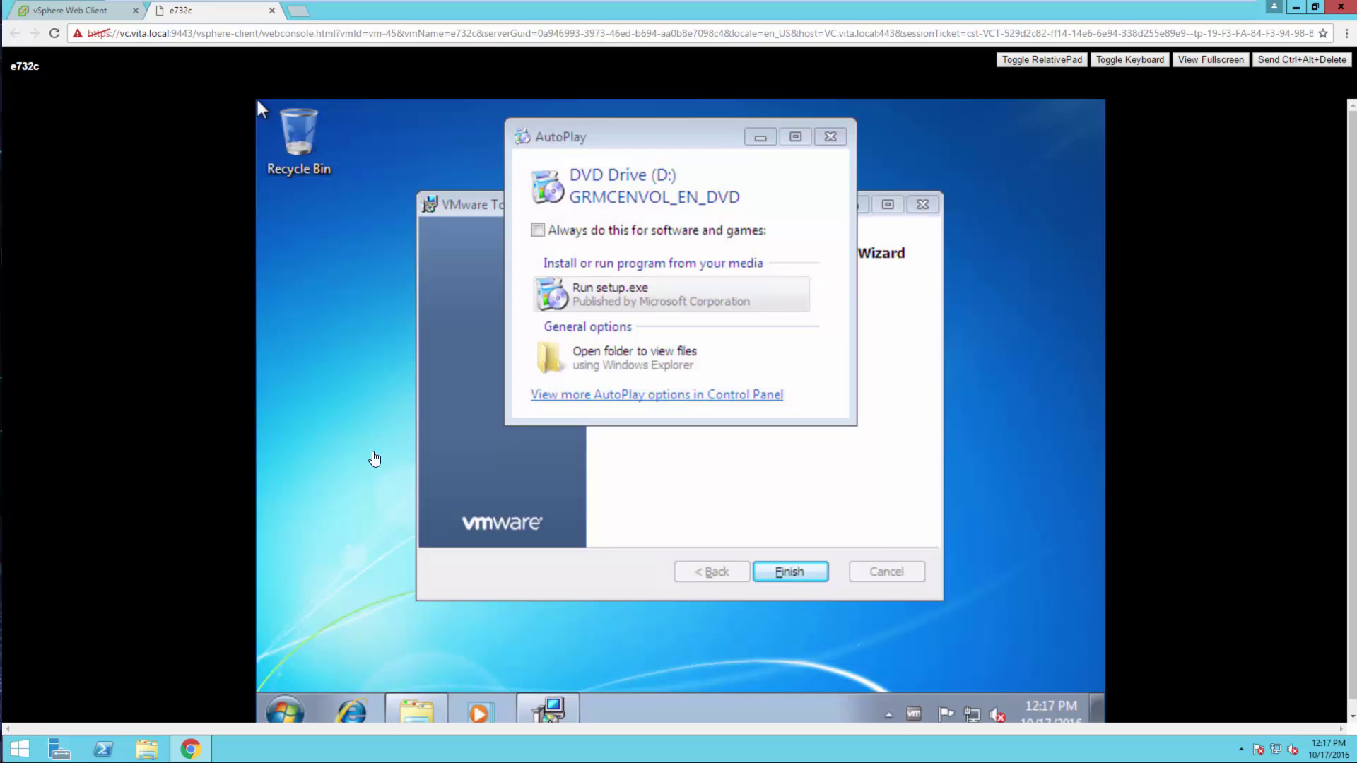
Step: Restart the Windows 7 guest of e732c with its own Restart command
key("super")
left_click(233, 451)
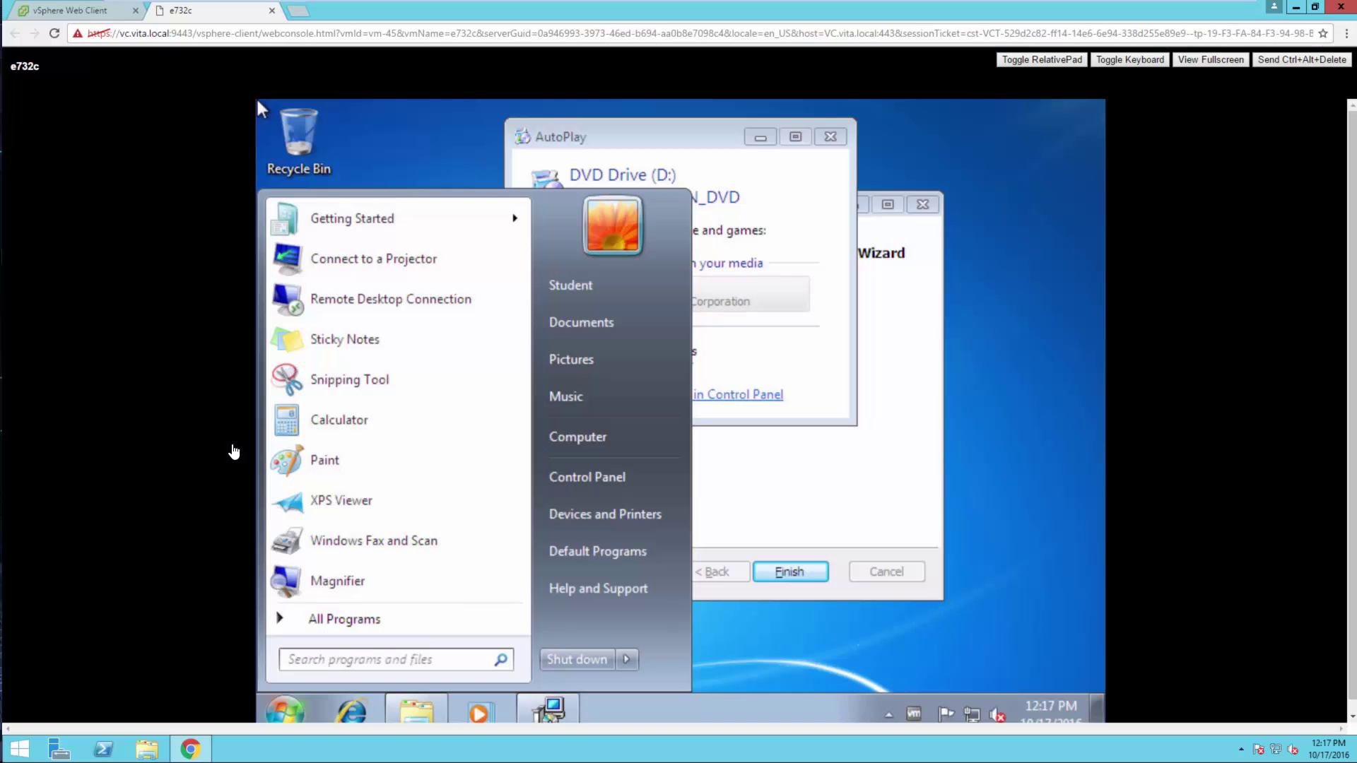
key("Up")
key("Right")
key("Down")
key("Right")
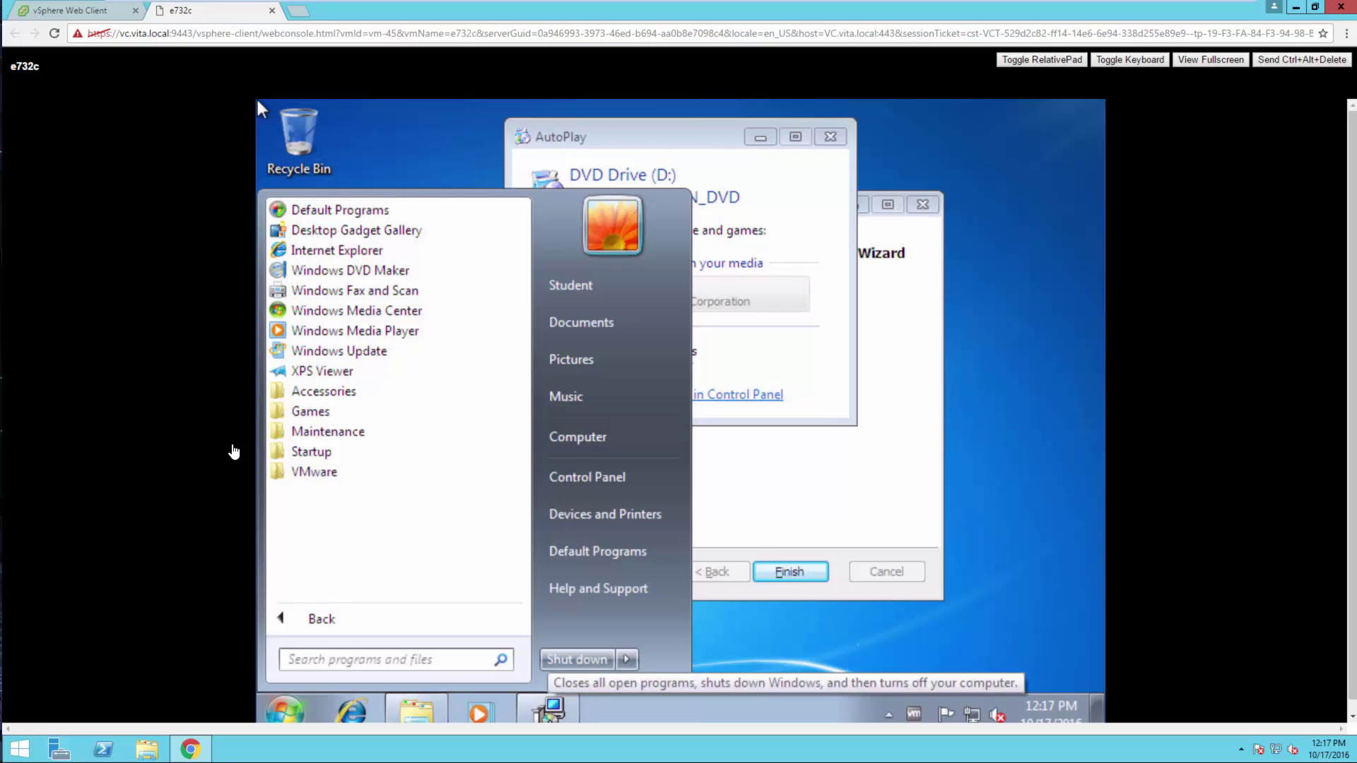
key("Right")
key("Down")
key("Down")
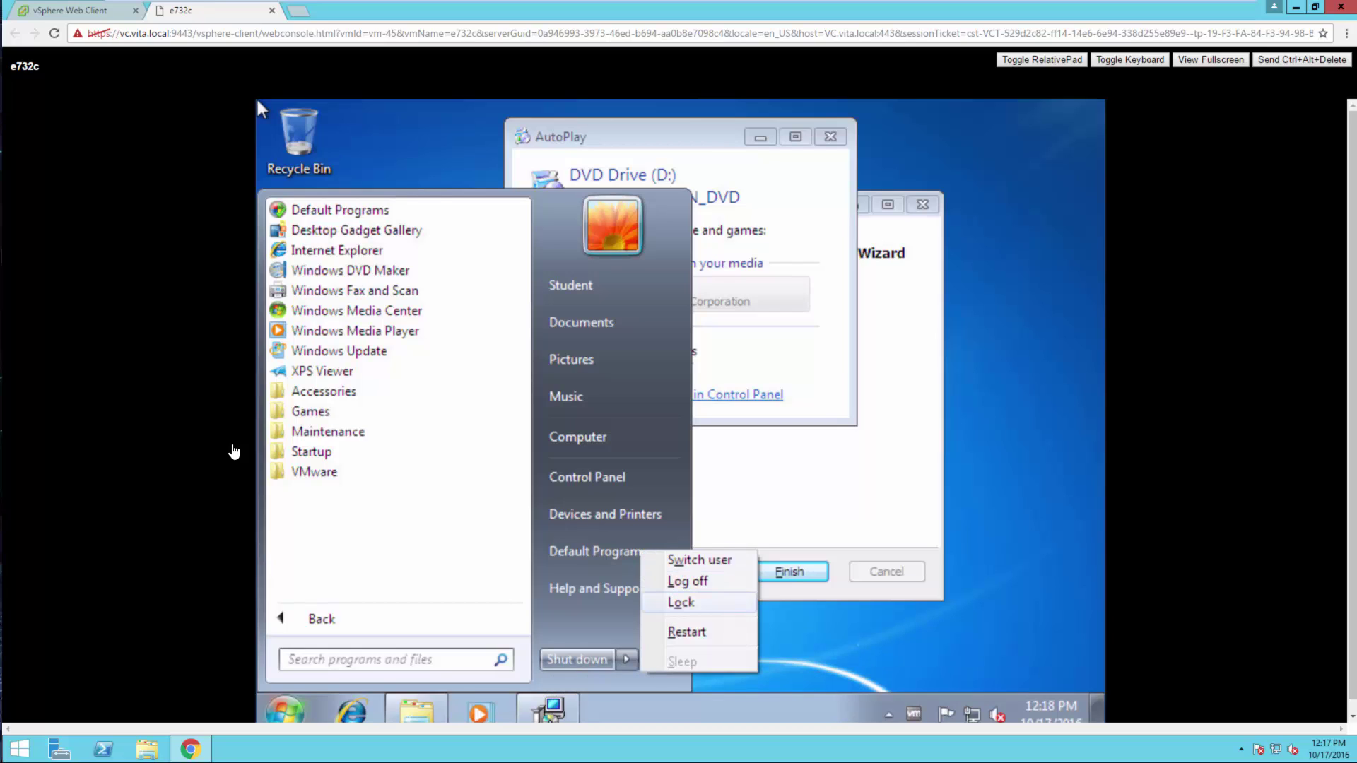
key("Down")
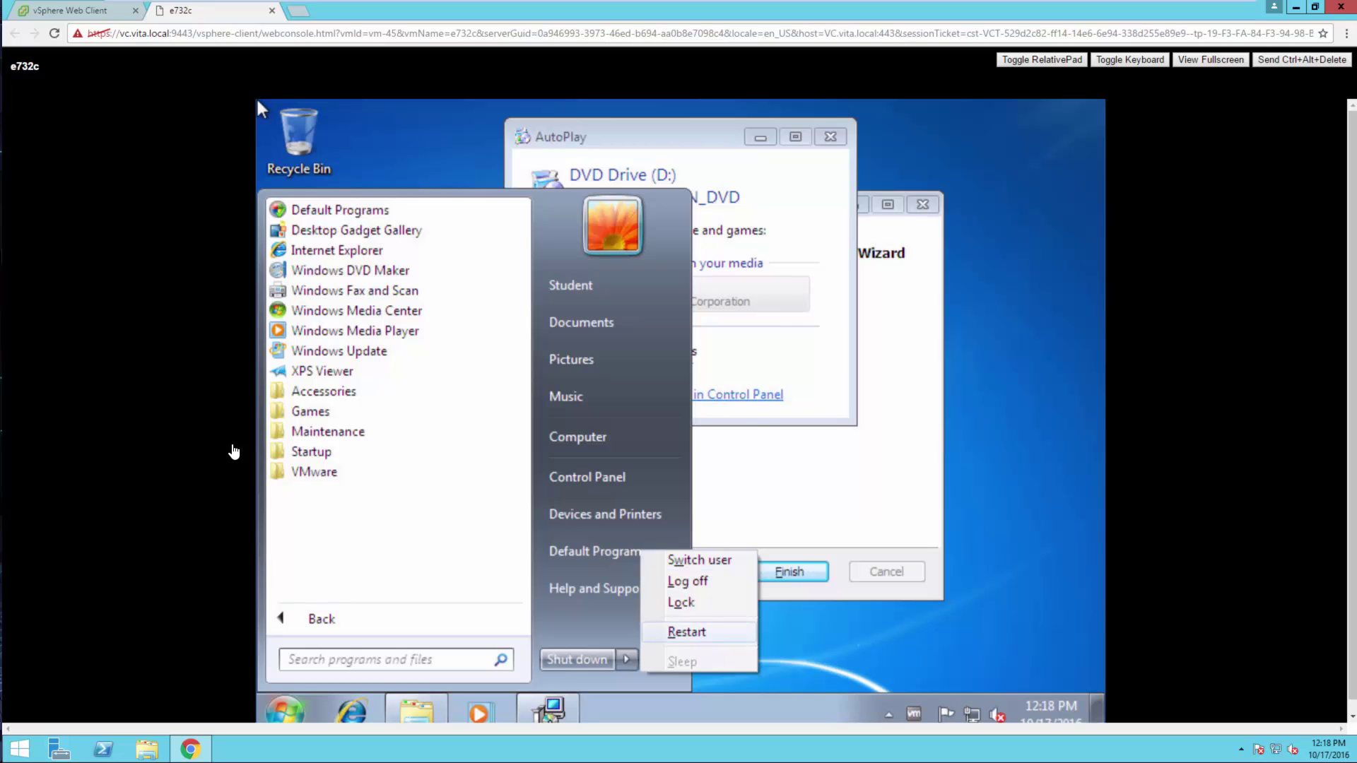
key("Return")
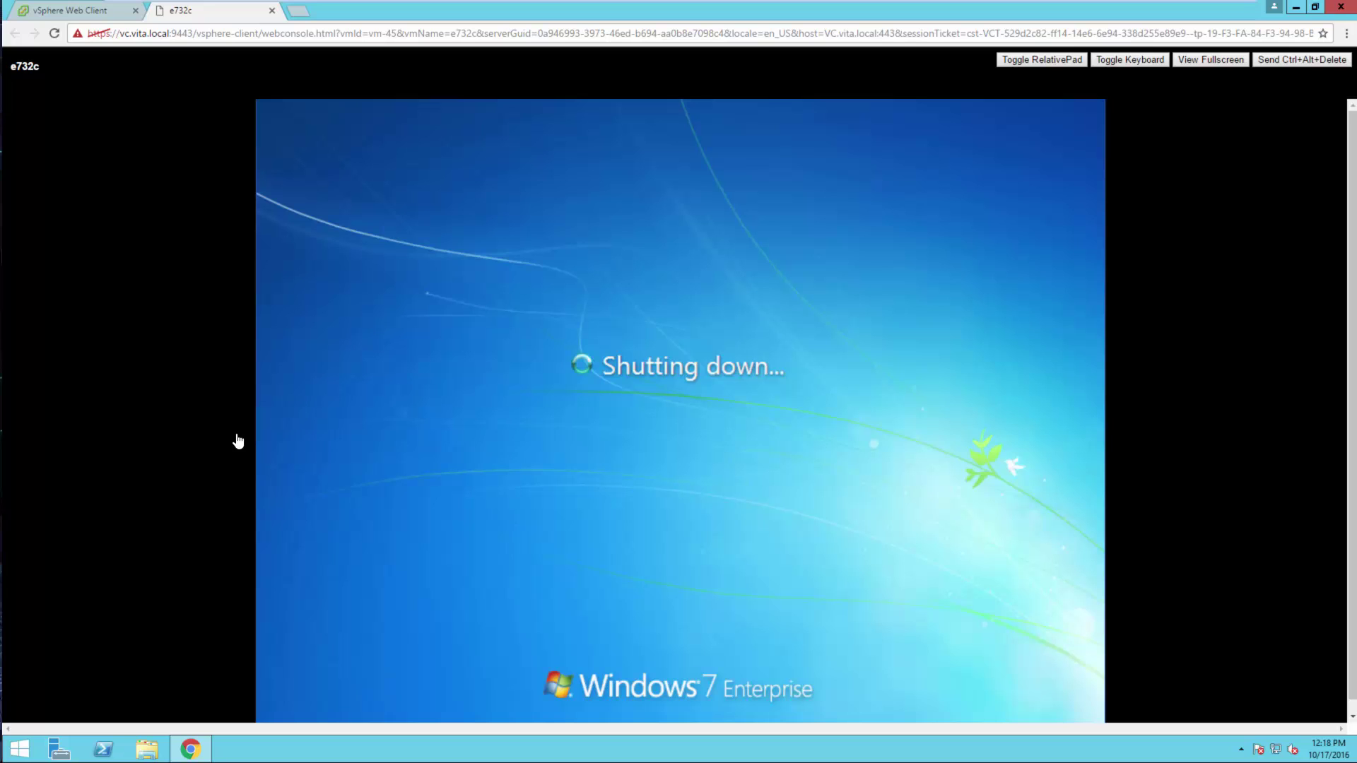
Step: Try to download VMware Remote Console 9.0 for Windows through the link on e732c's summary, and close the login page
left_click(90, 9)
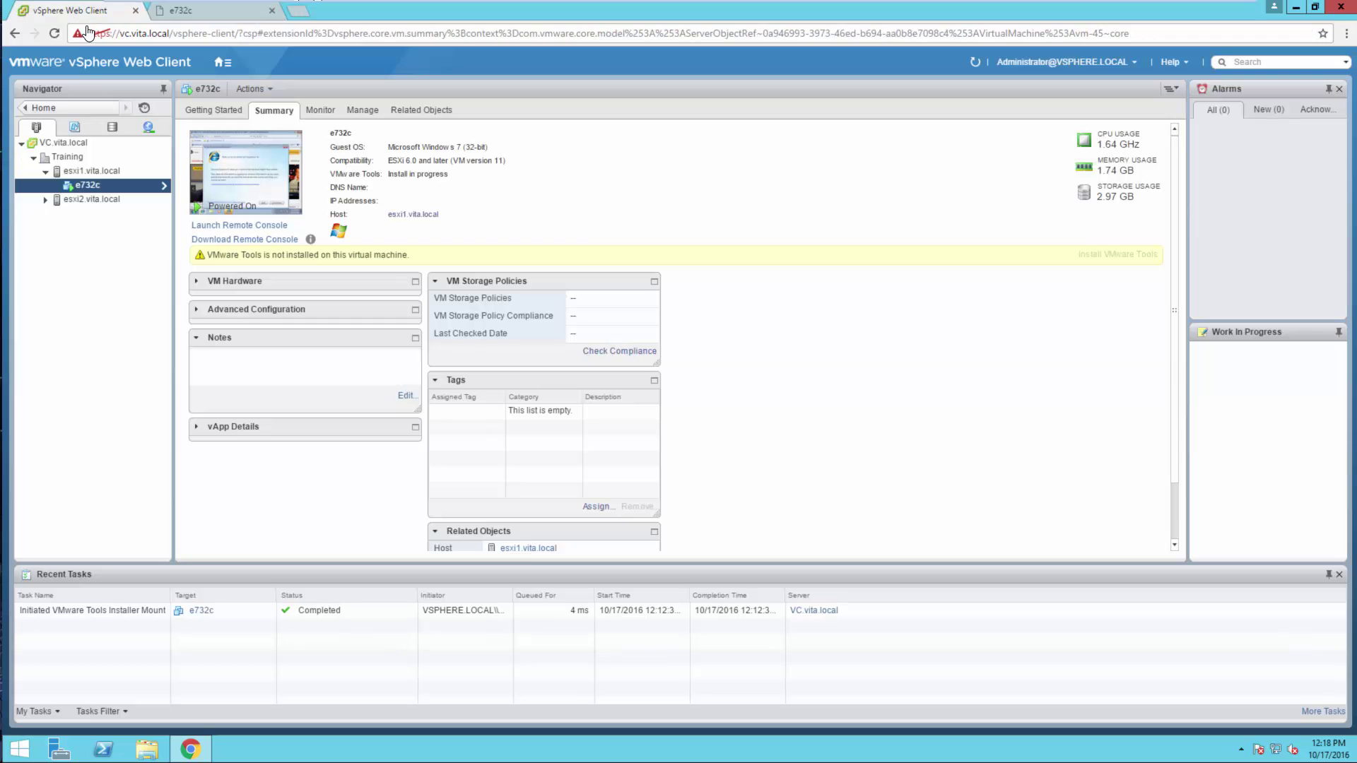
left_click(224, 62)
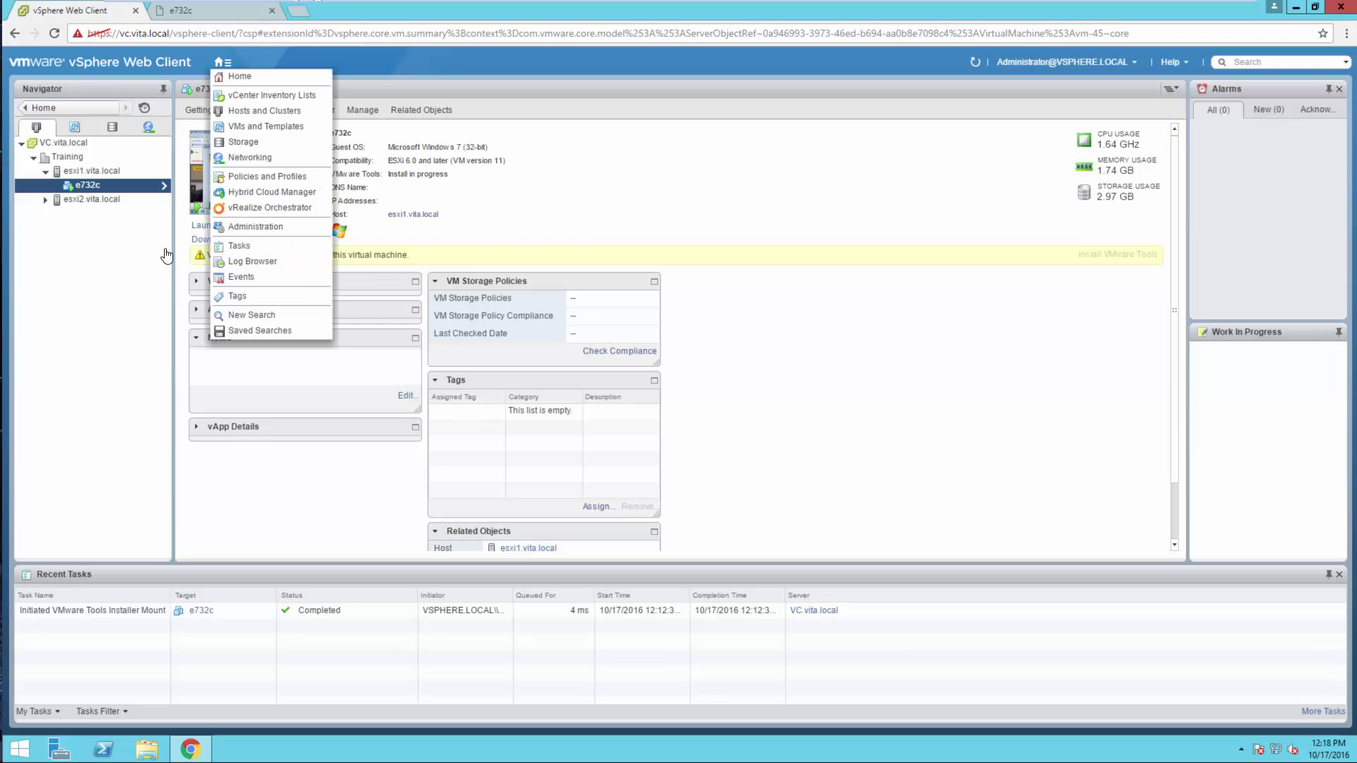
left_click(110, 285)
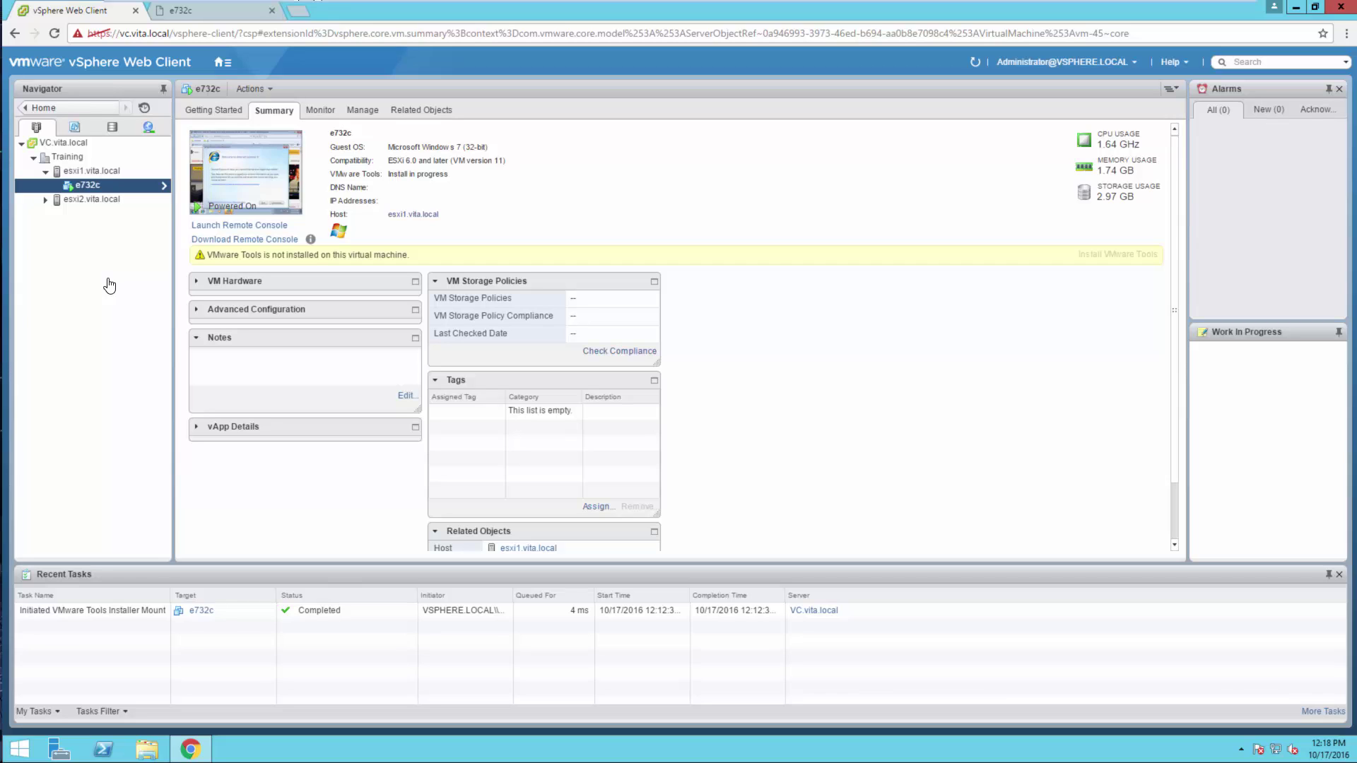
left_click(207, 241)
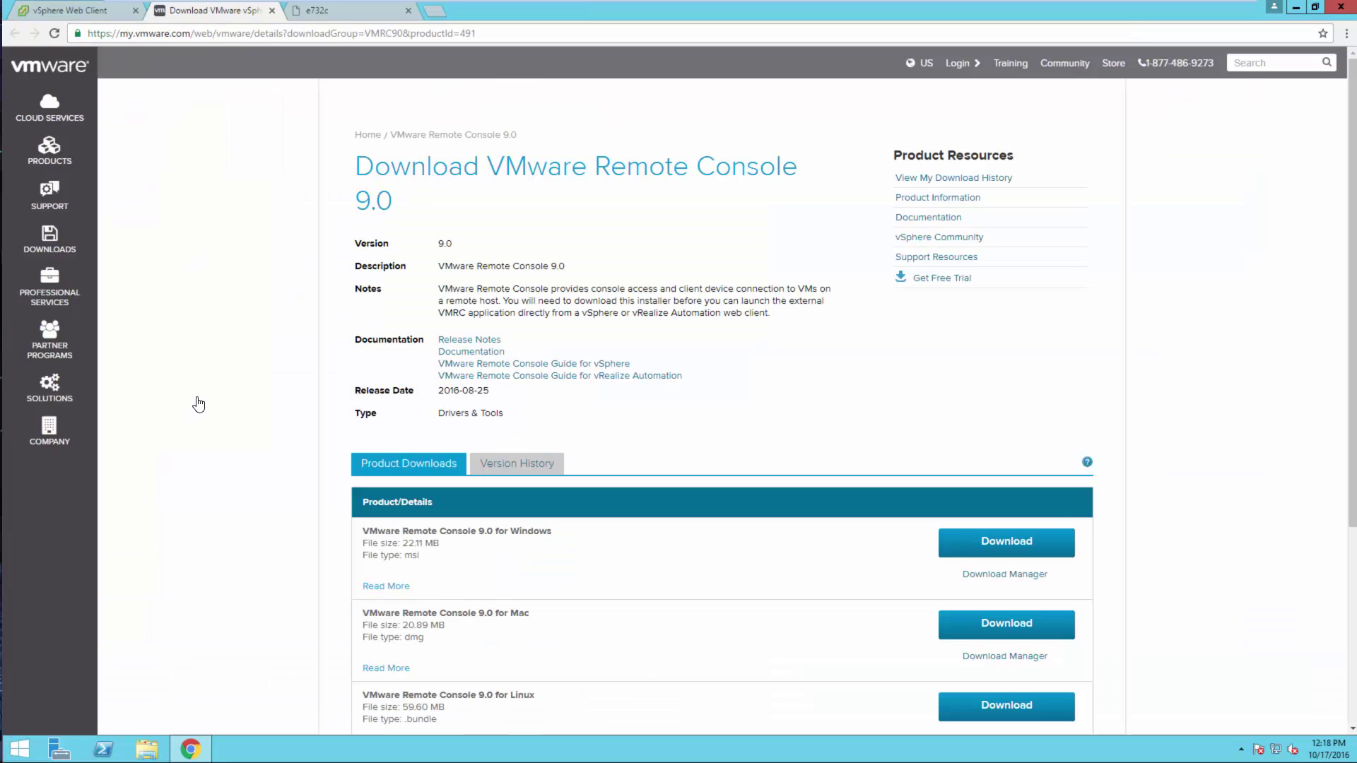
scroll(219, 278, "down", 3)
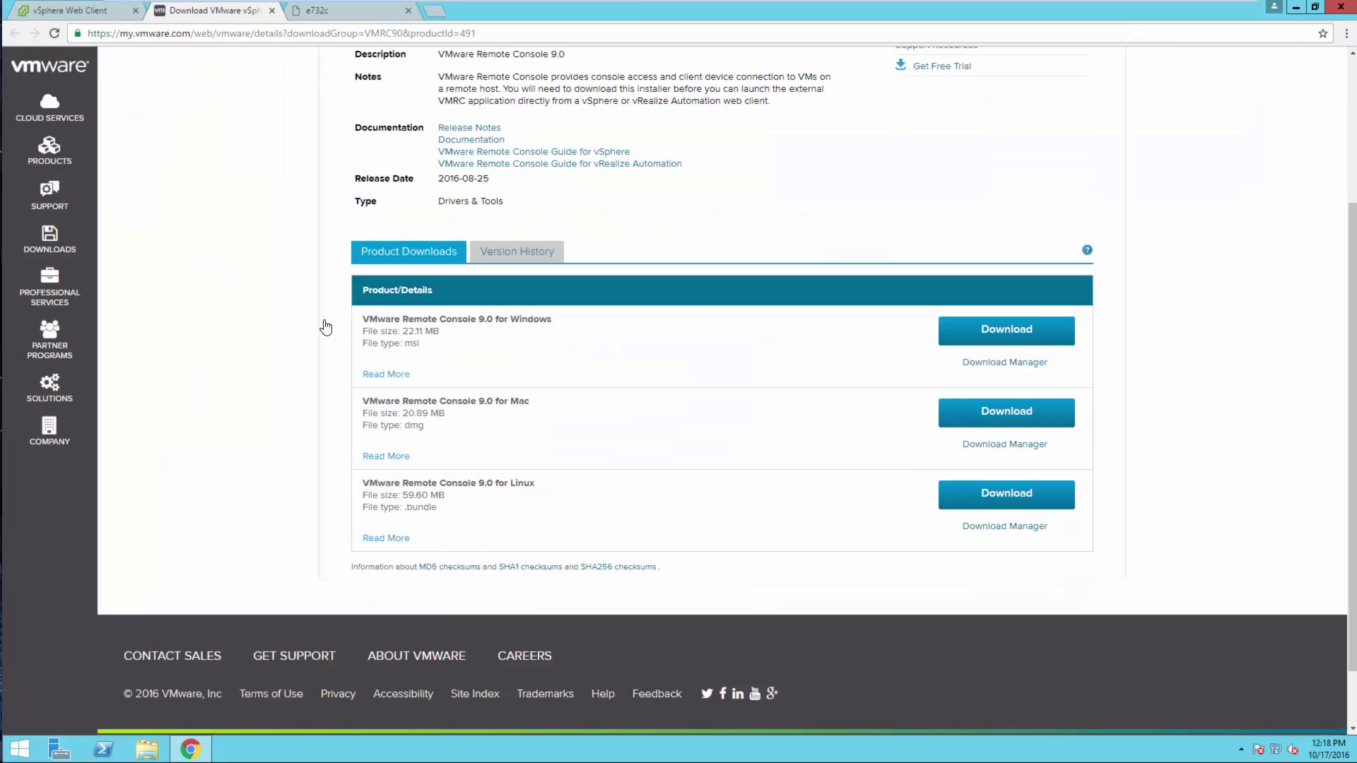
left_click(970, 337)
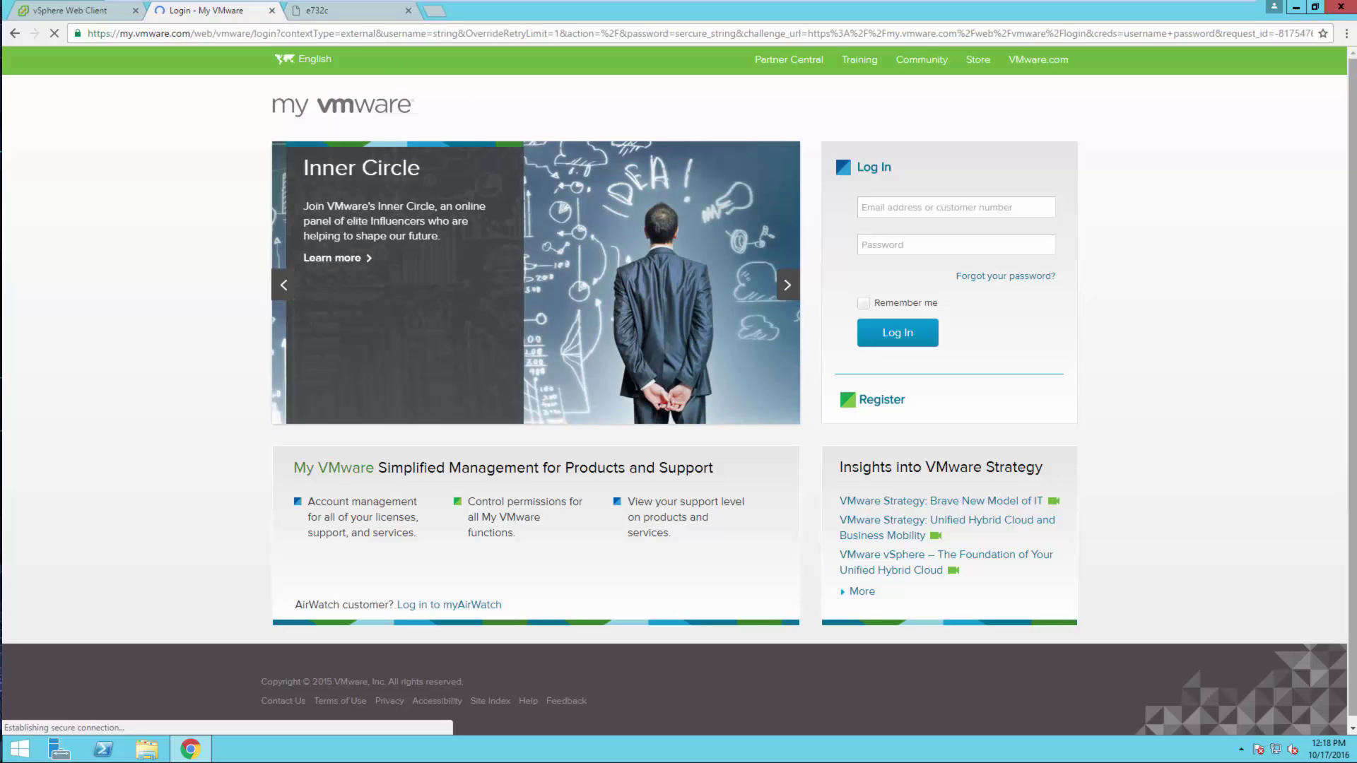
left_click(271, 10)
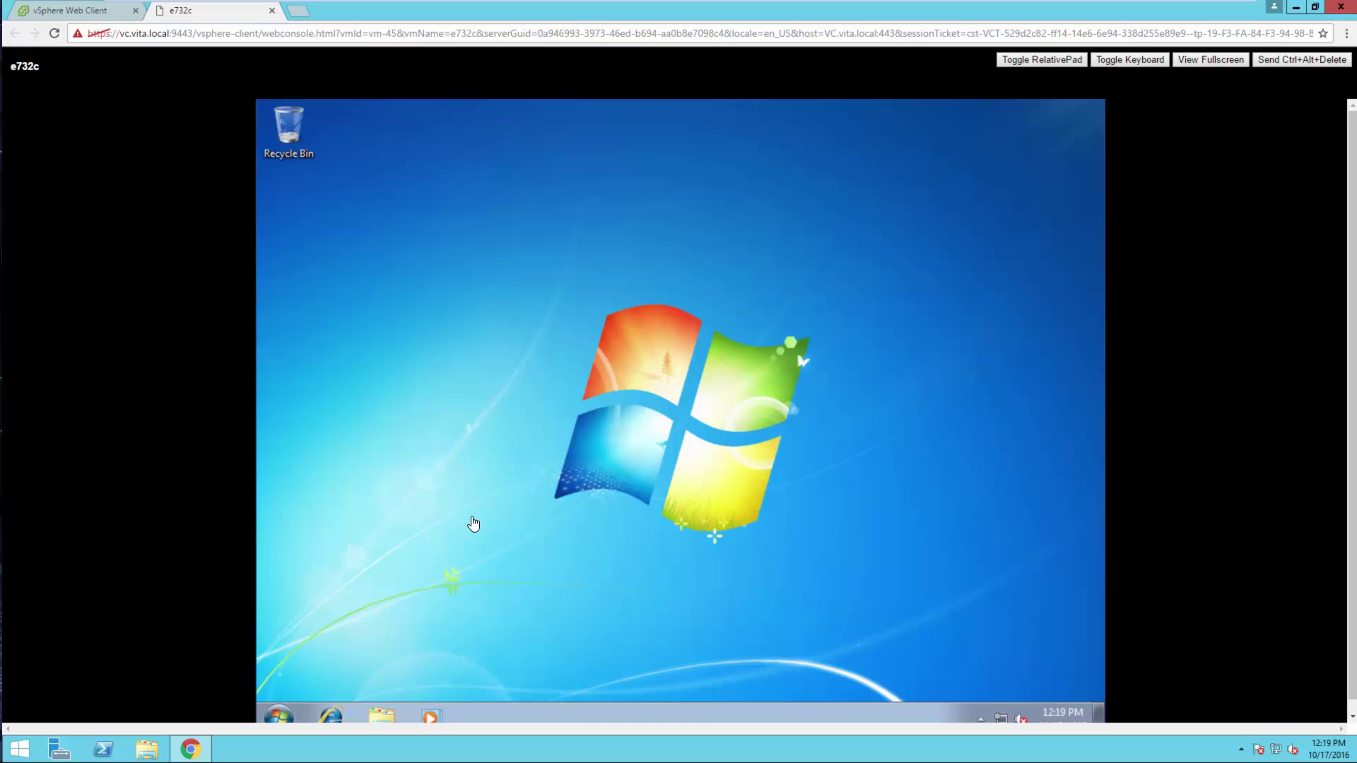
Step: Test mouse control in the restarted guest by opening and closing the Libraries window
left_click(277, 717)
left_click(794, 484)
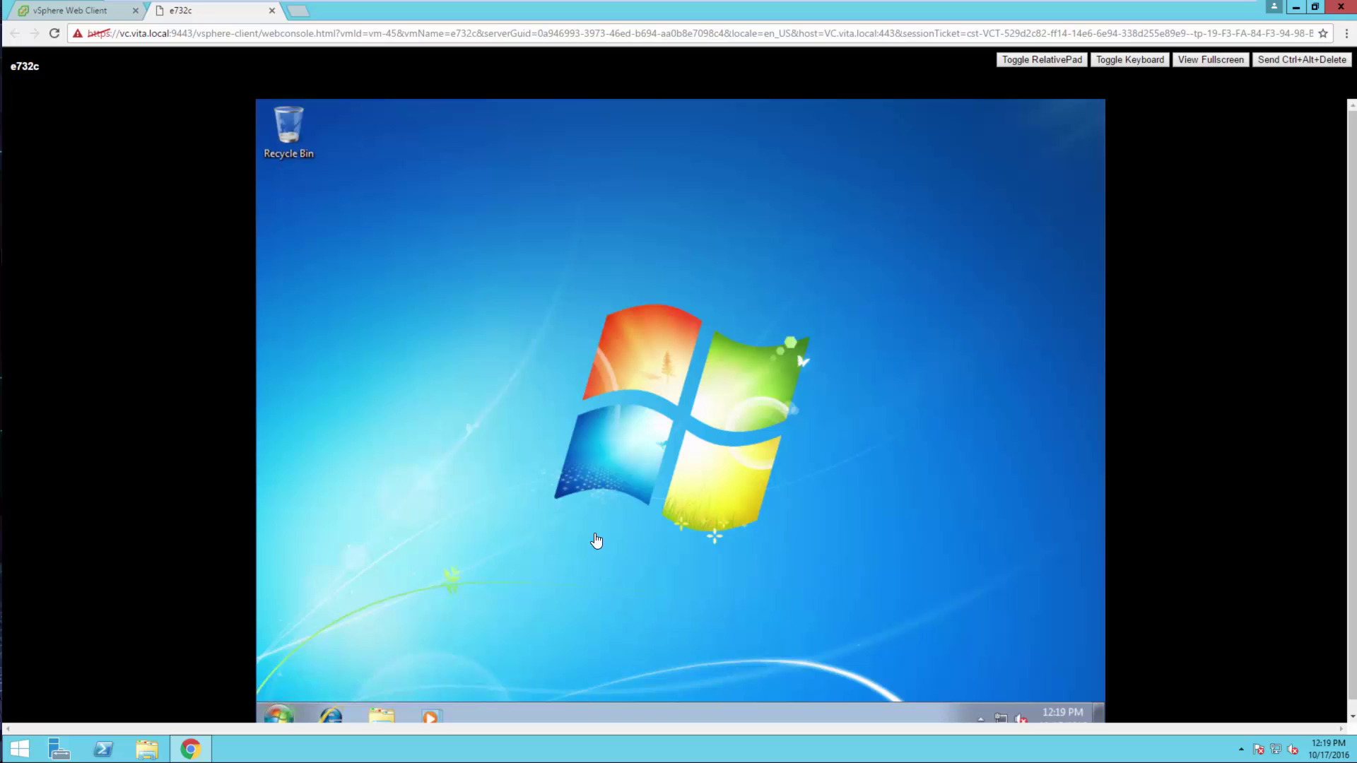
left_click(382, 716)
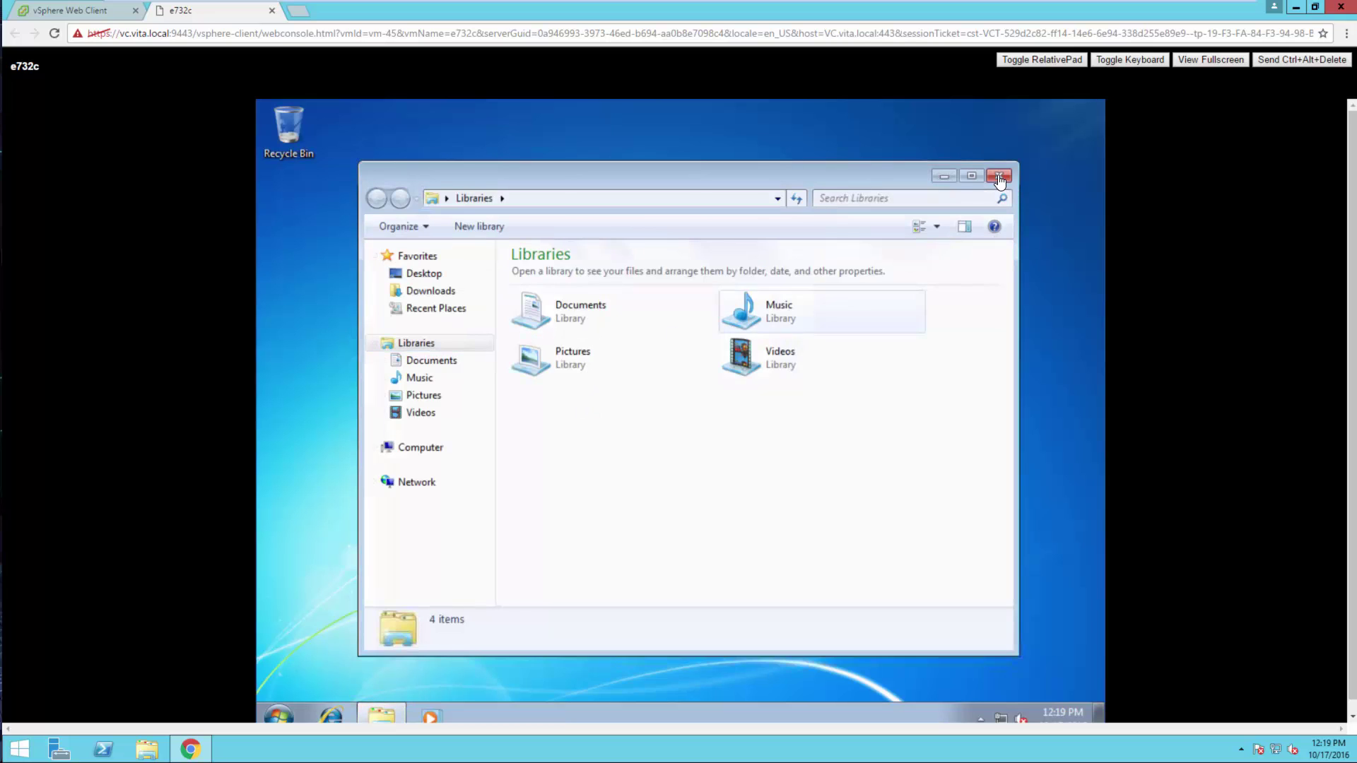
left_click(999, 182)
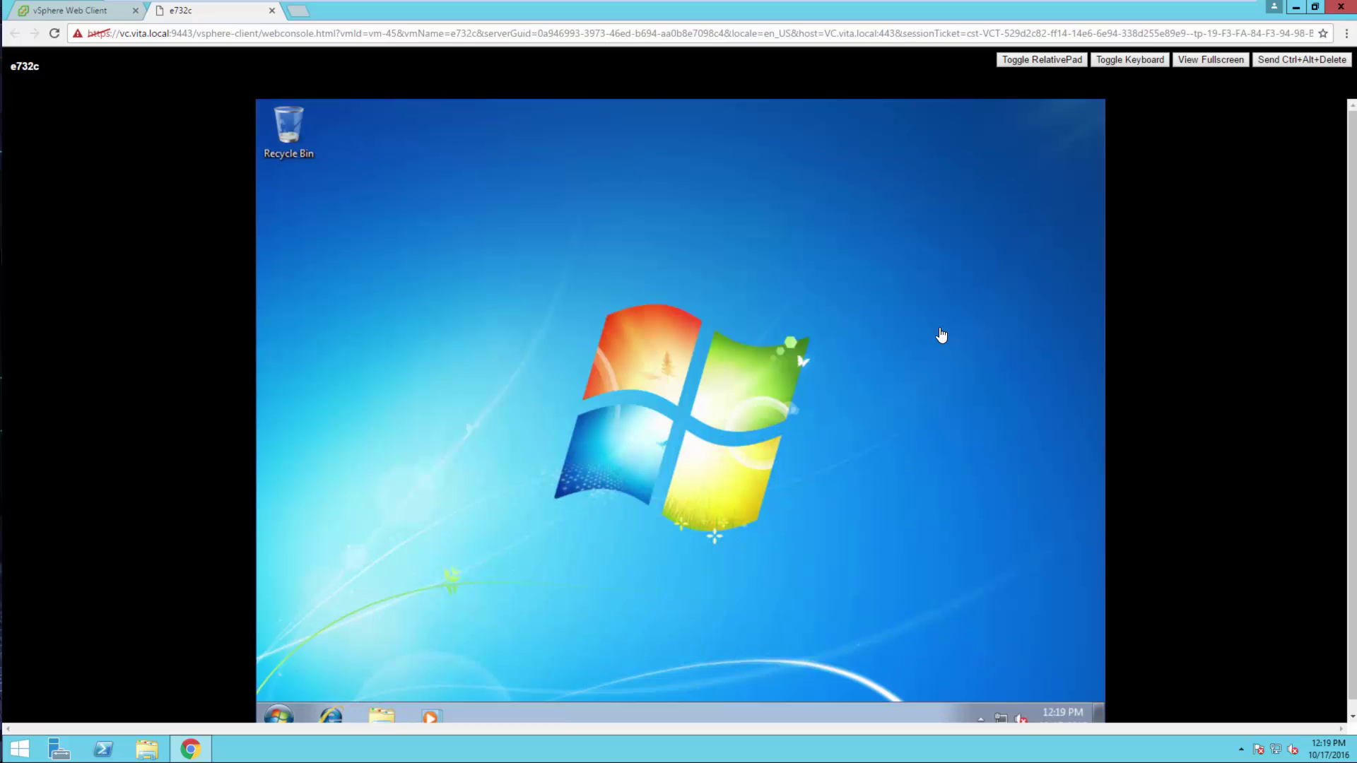
Step: View Windows Update in the guest and close its window
left_click(277, 716)
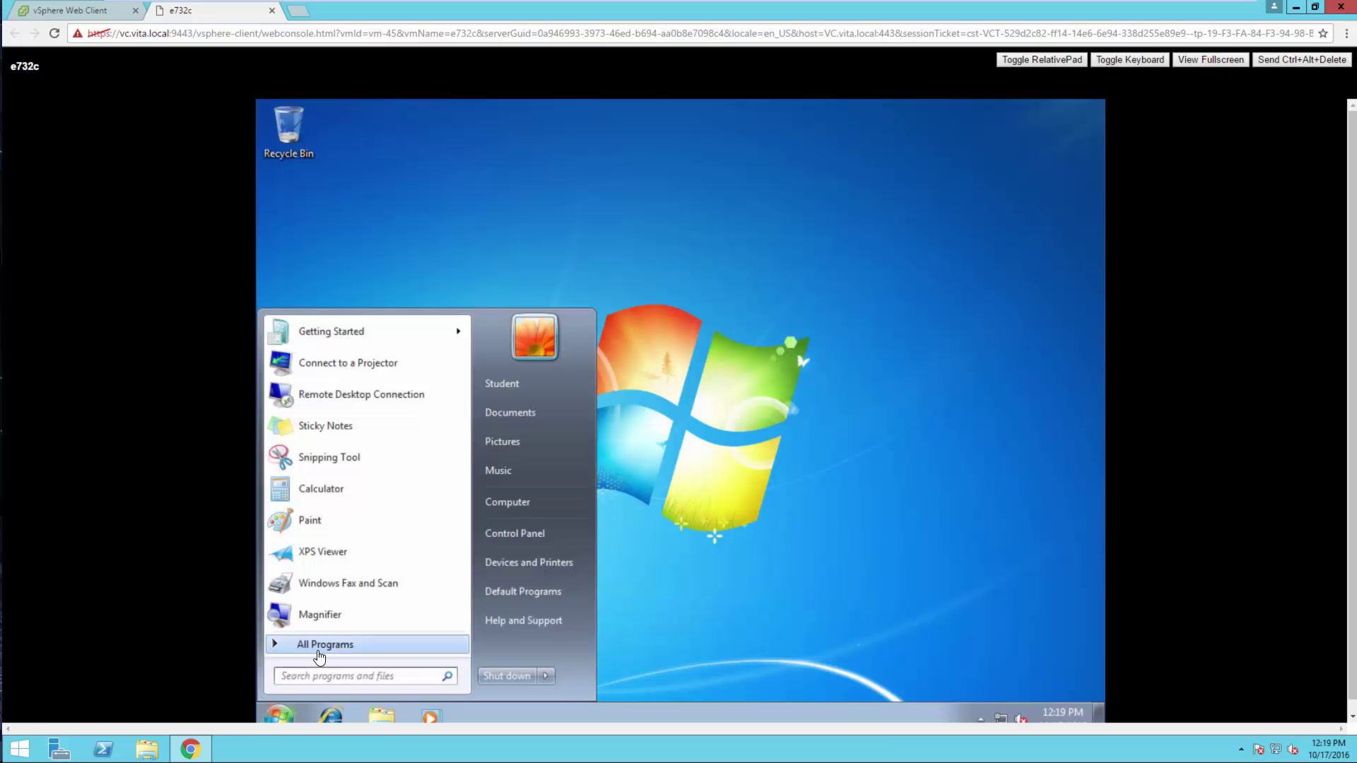
left_click(318, 646)
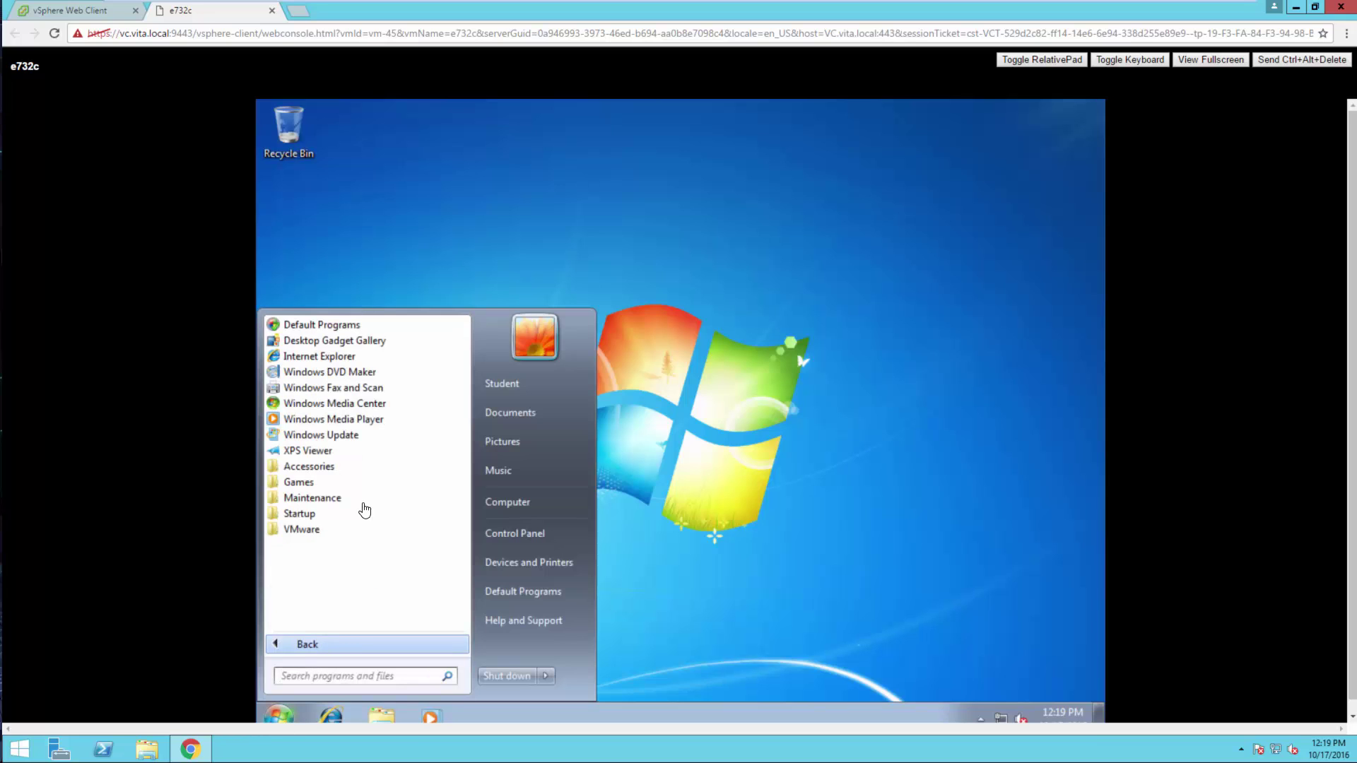
left_click(320, 436)
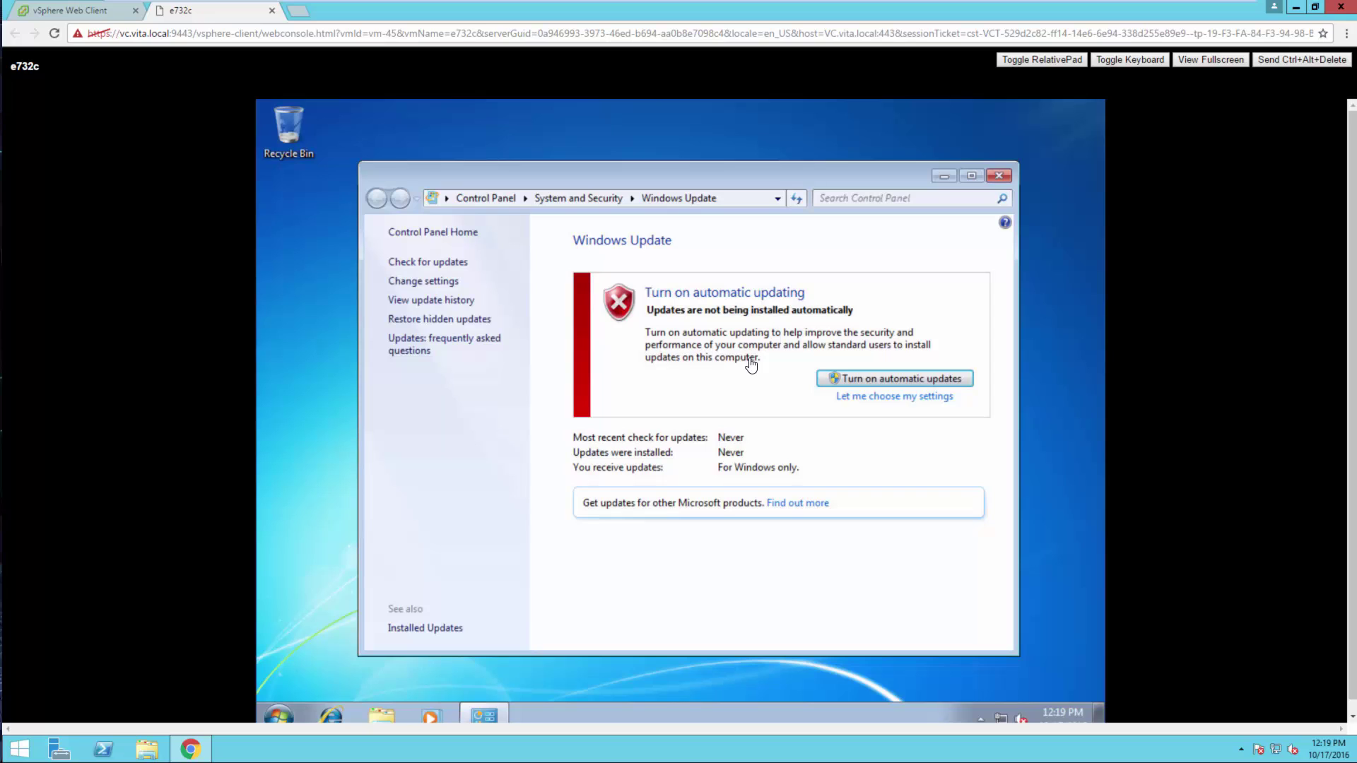
left_click(999, 177)
Step: Shut down the Windows 7 guest and return to e732c's summary in the vSphere Web Client
left_click(278, 716)
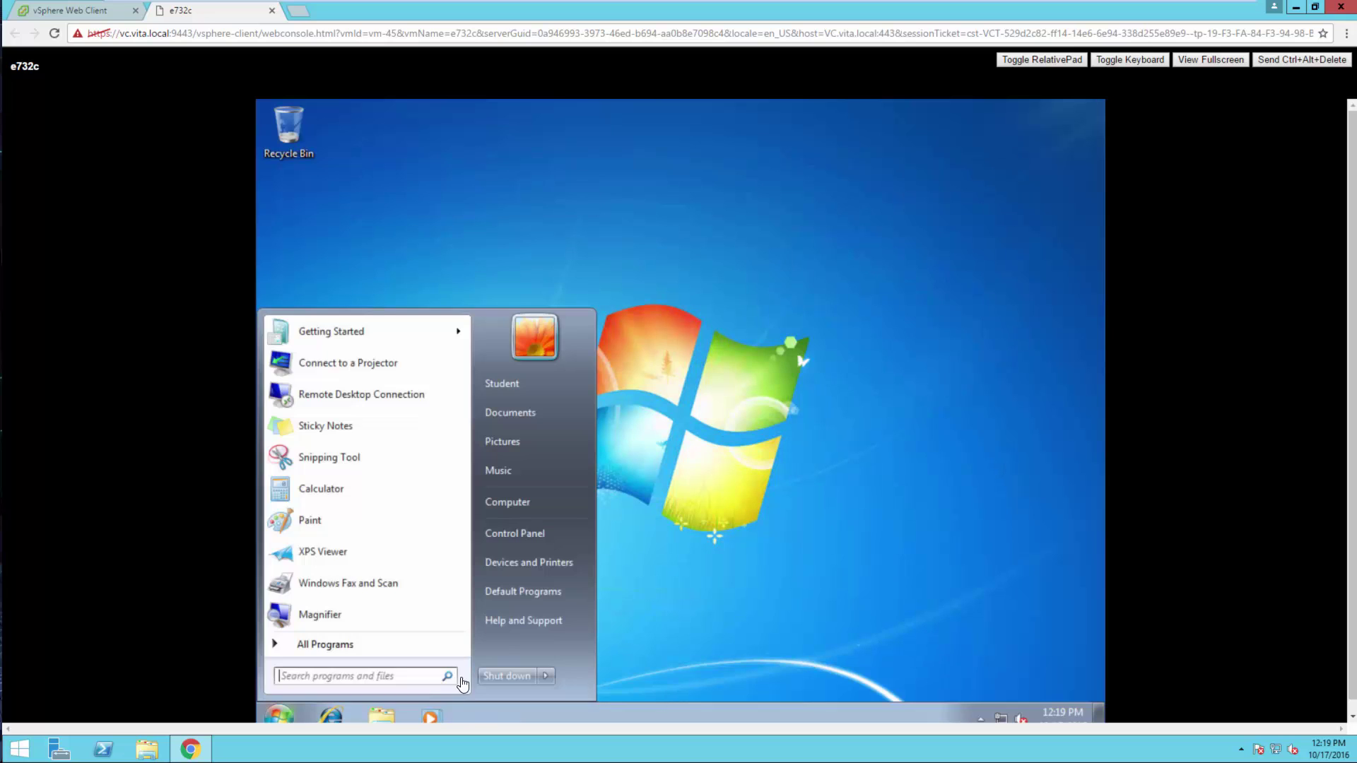
left_click(507, 675)
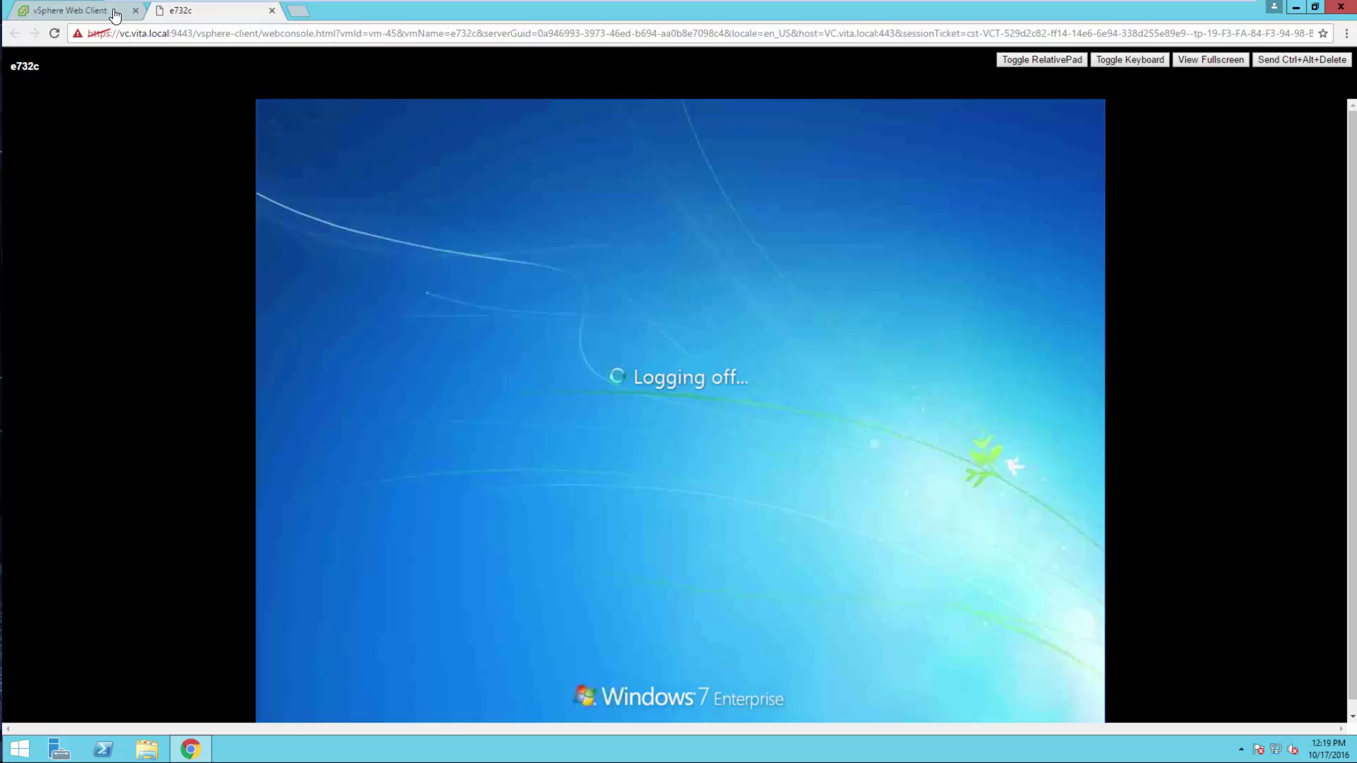
left_click(115, 14)
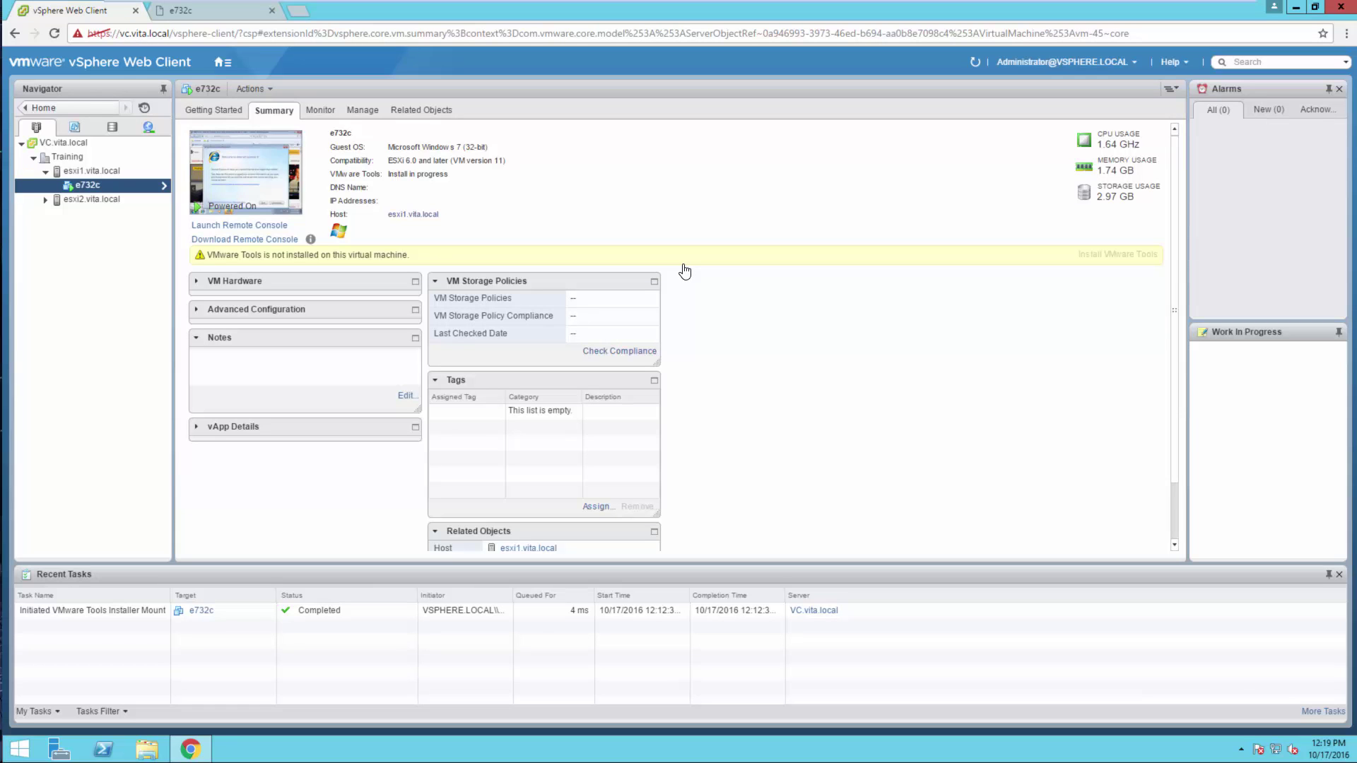